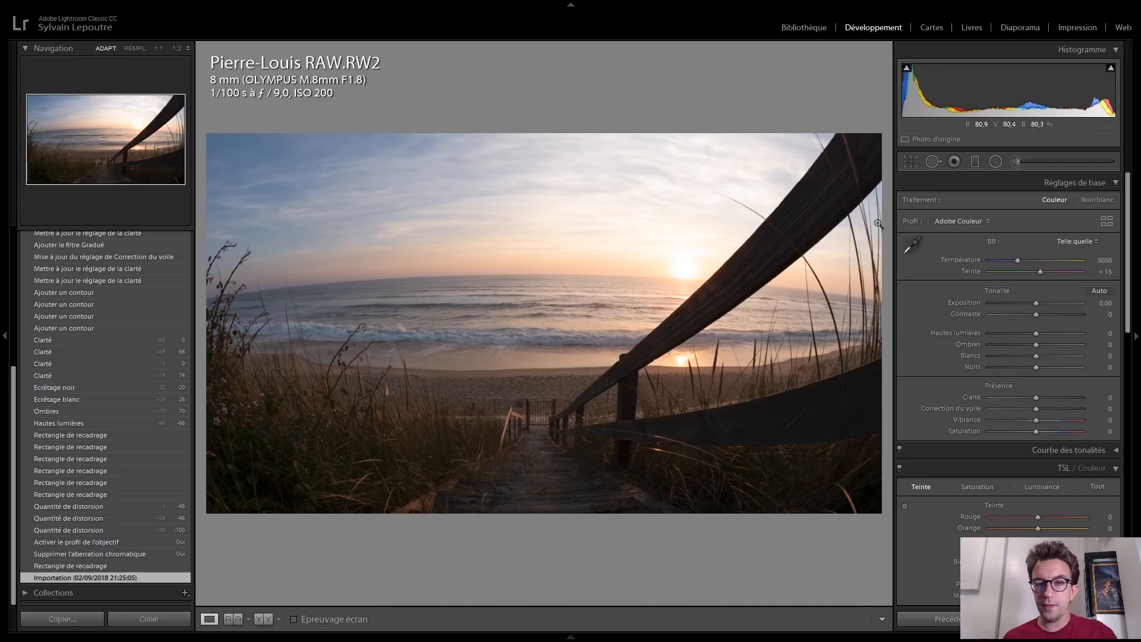
Step: Compare the photo's original import state with its first crop state in the edit history
click(71, 566)
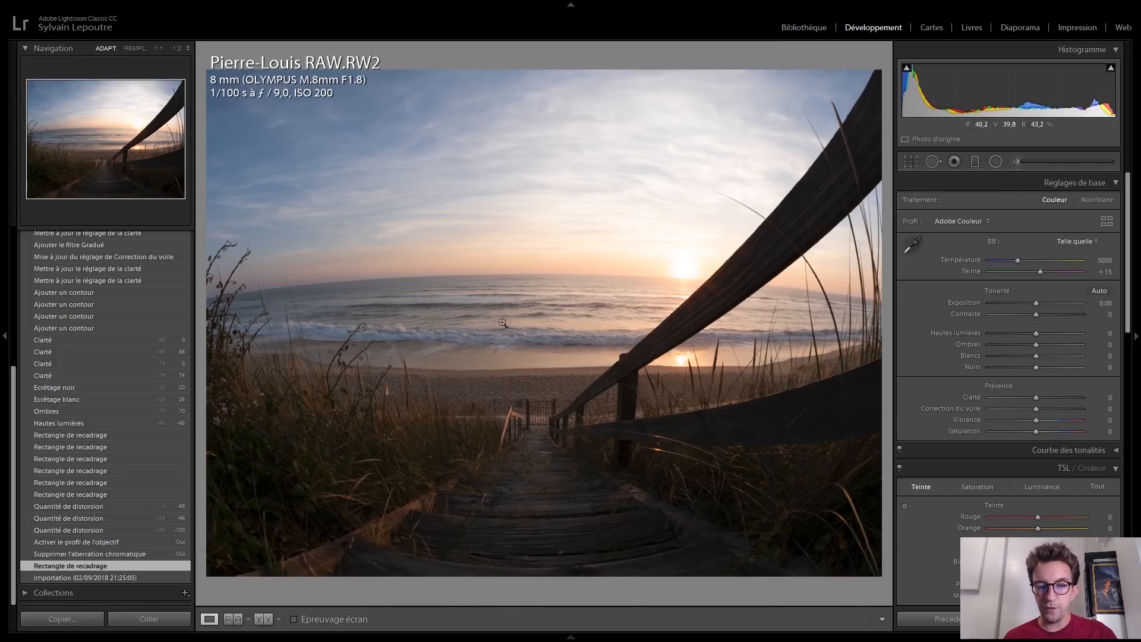
click(115, 573)
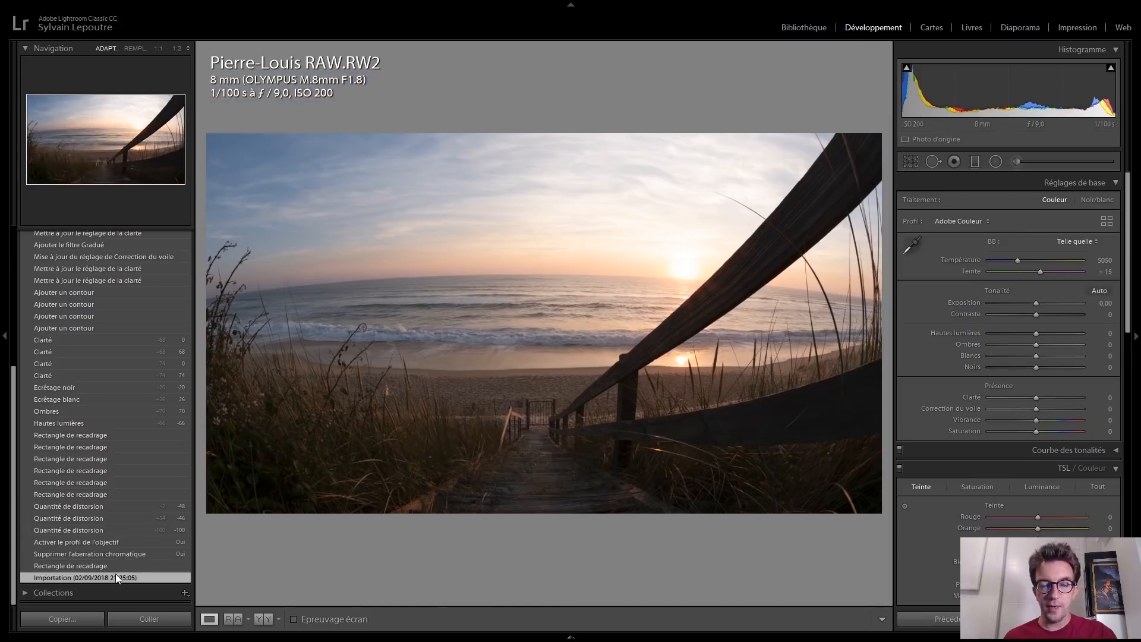
click(110, 566)
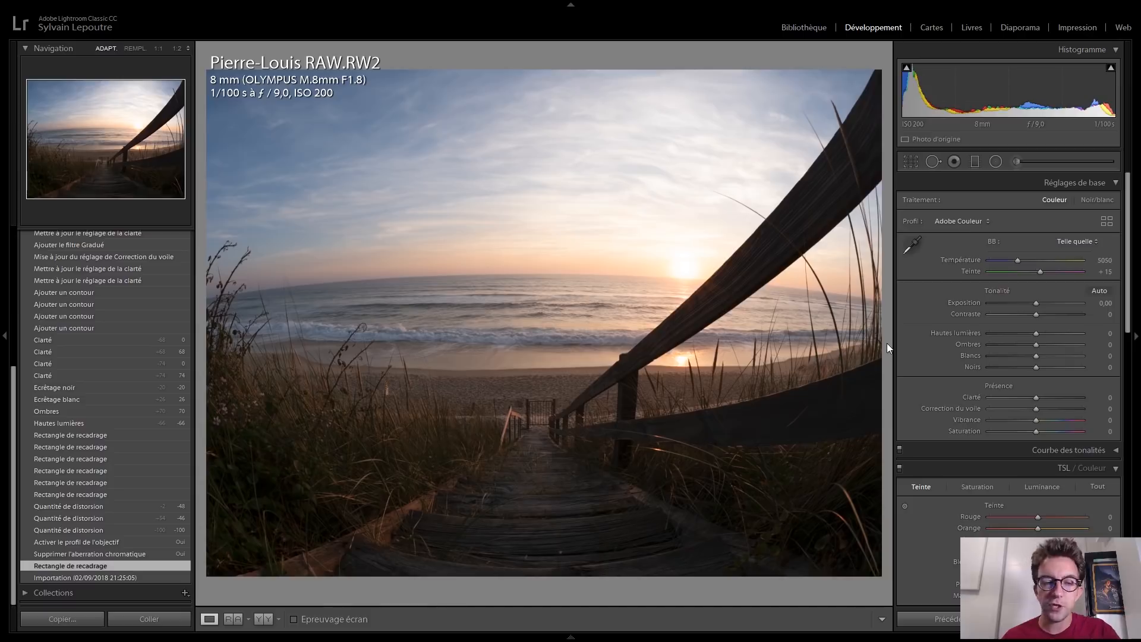
Step: Return the photo to its most recent history state, the post-crop vignette highlights edit, and review the list of recorded edits
scroll(89, 296, up, 5)
click(89, 288)
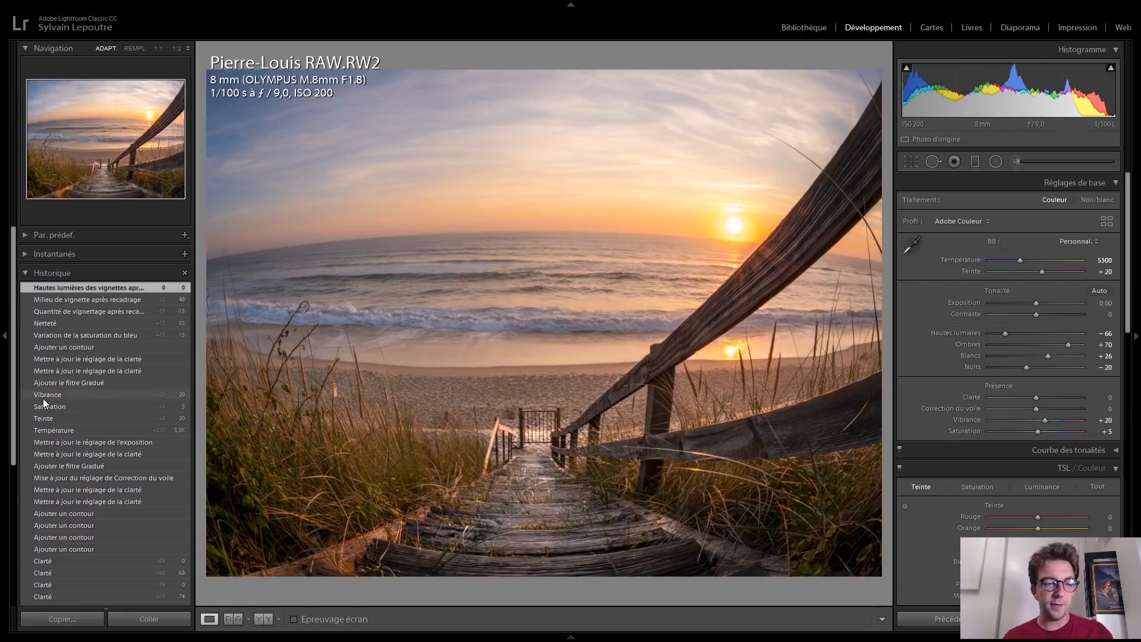
scroll(101, 435, down, 4)
scroll(119, 433, up, 4)
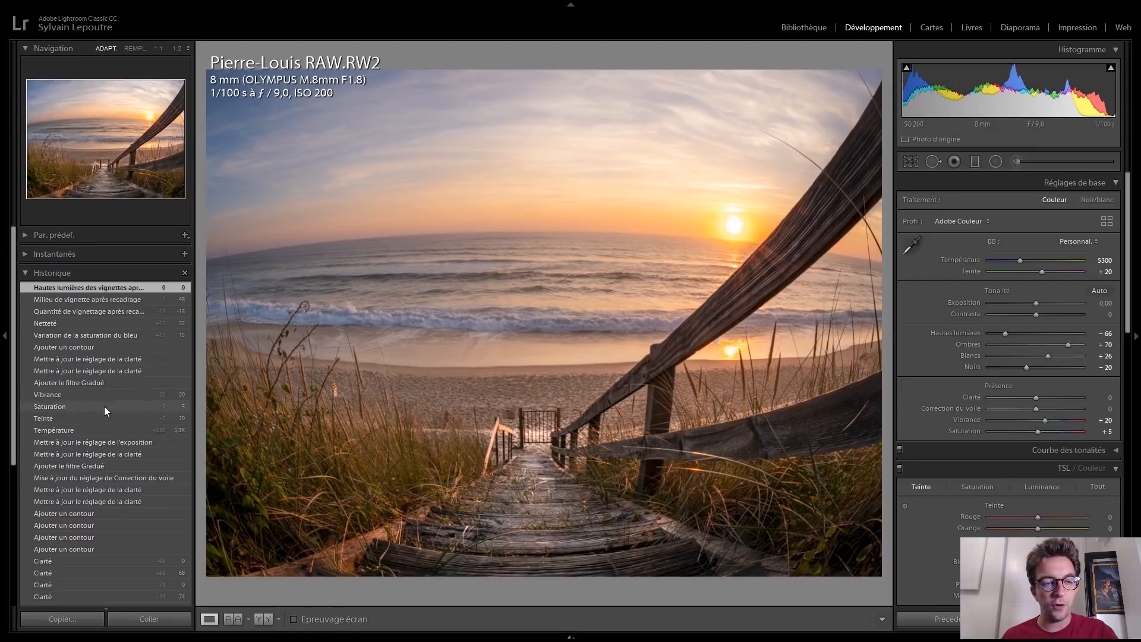
scroll(104, 405, down, 5)
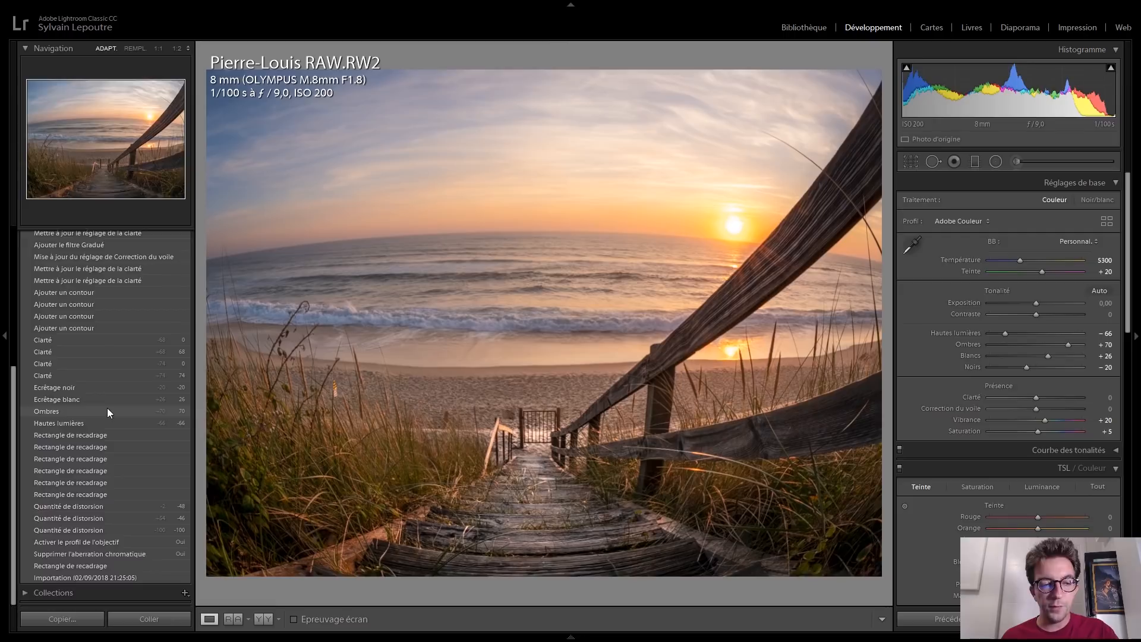
scroll(107, 407, up, 5)
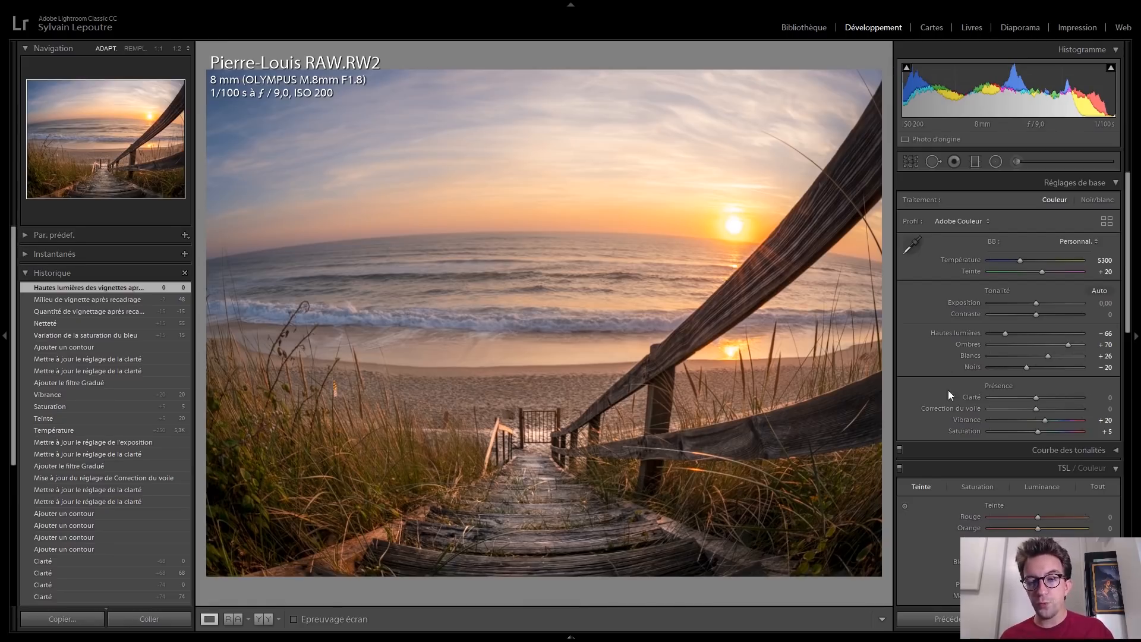
Step: Review the develop settings from the basic adjustments to the effects, and compare the photo with the Transformation settings disabled and re-enabled
scroll(939, 383, down, 5)
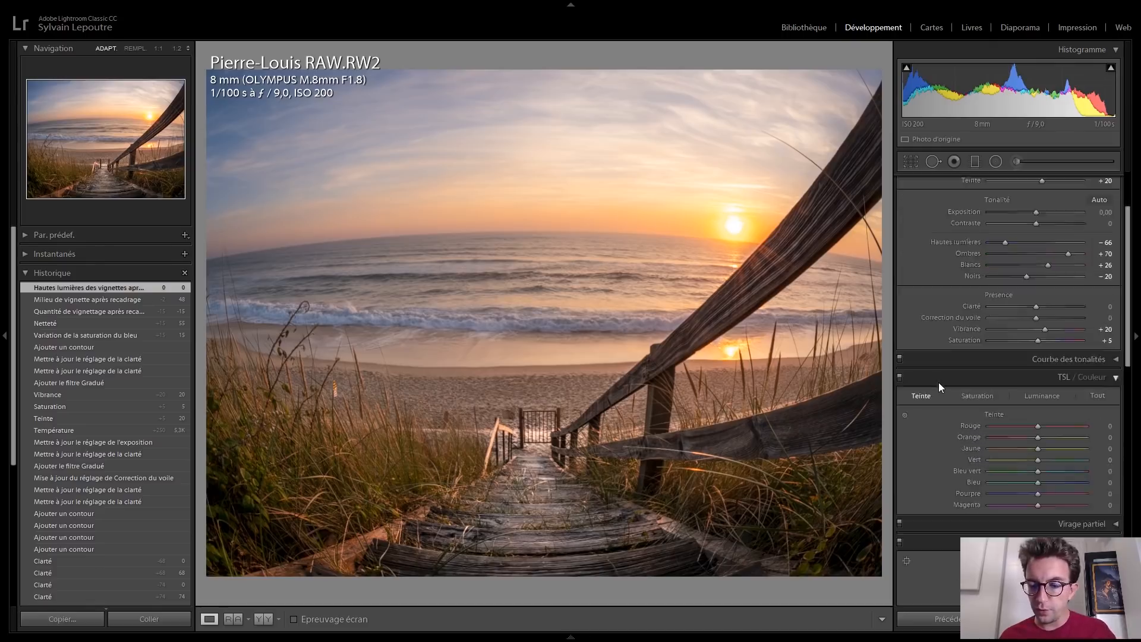
scroll(939, 383, down, 2)
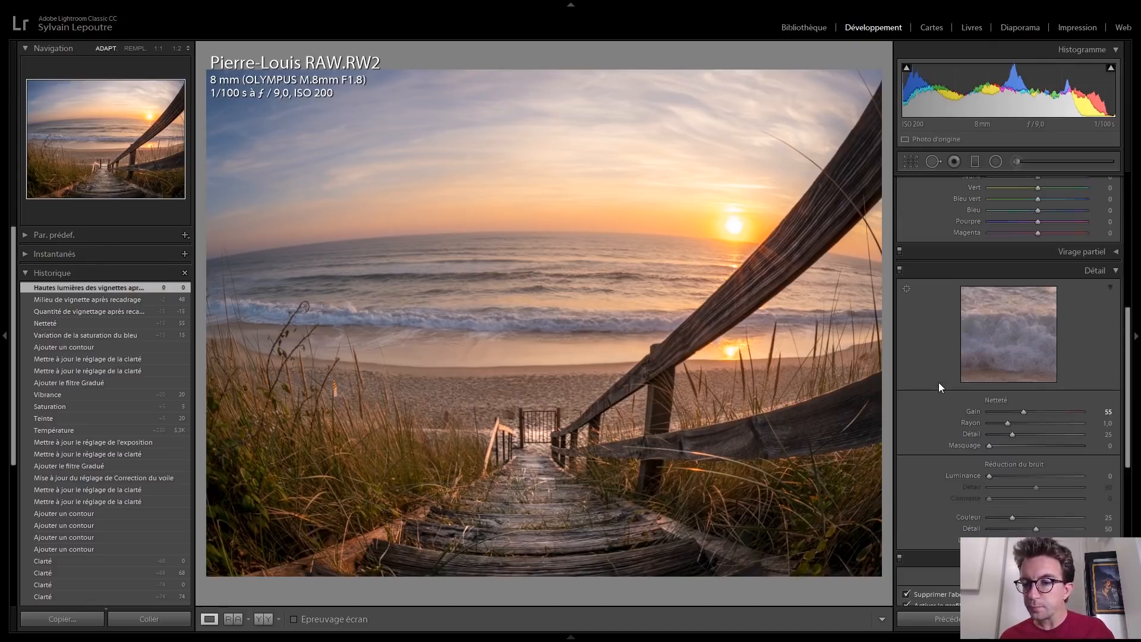
scroll(939, 383, down, 2)
scroll(942, 376, down, 5)
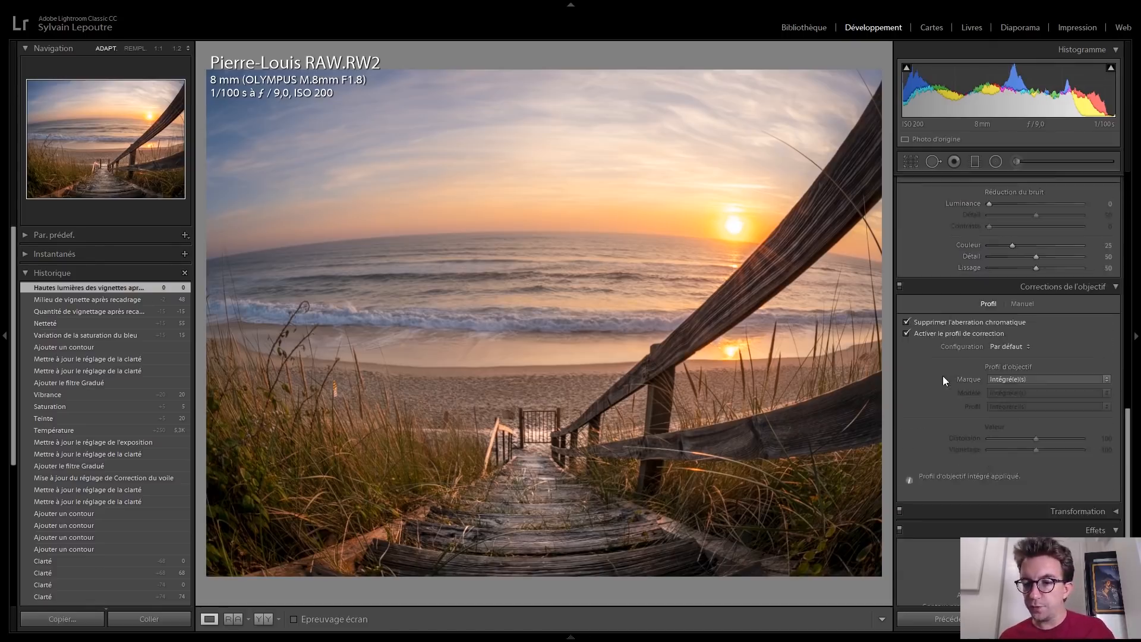
scroll(943, 375, down, 1)
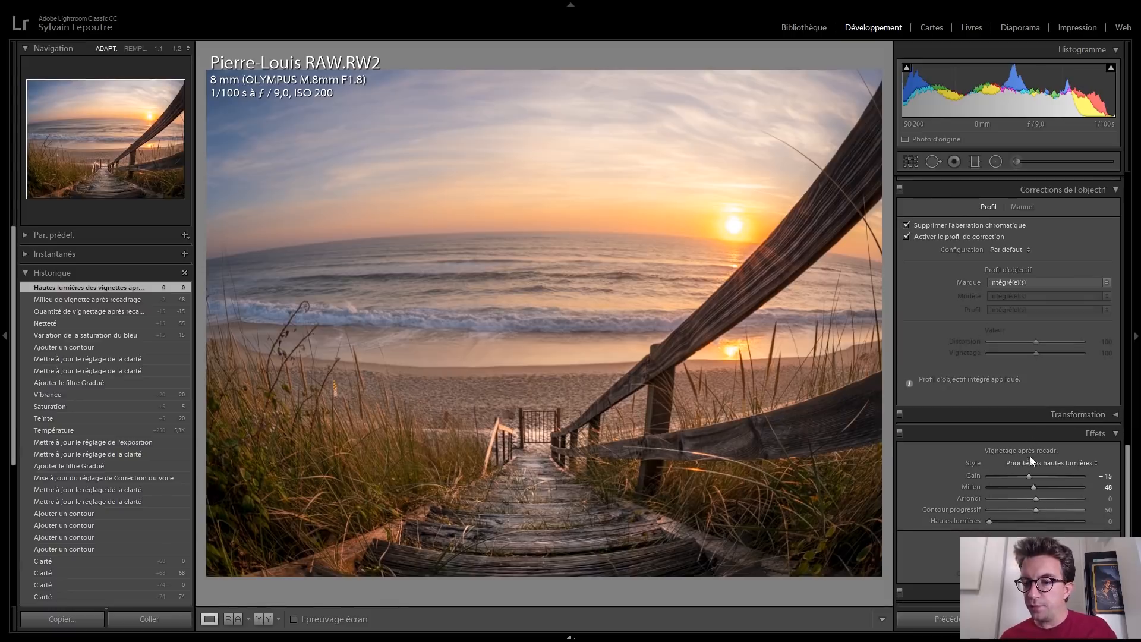
click(1068, 416)
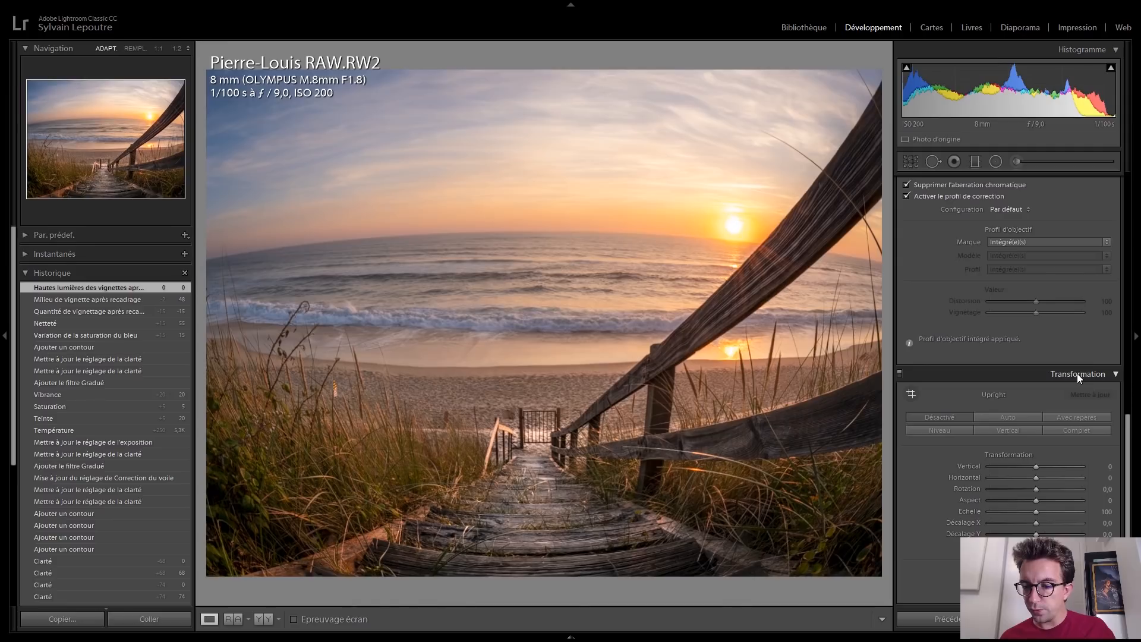
click(899, 373)
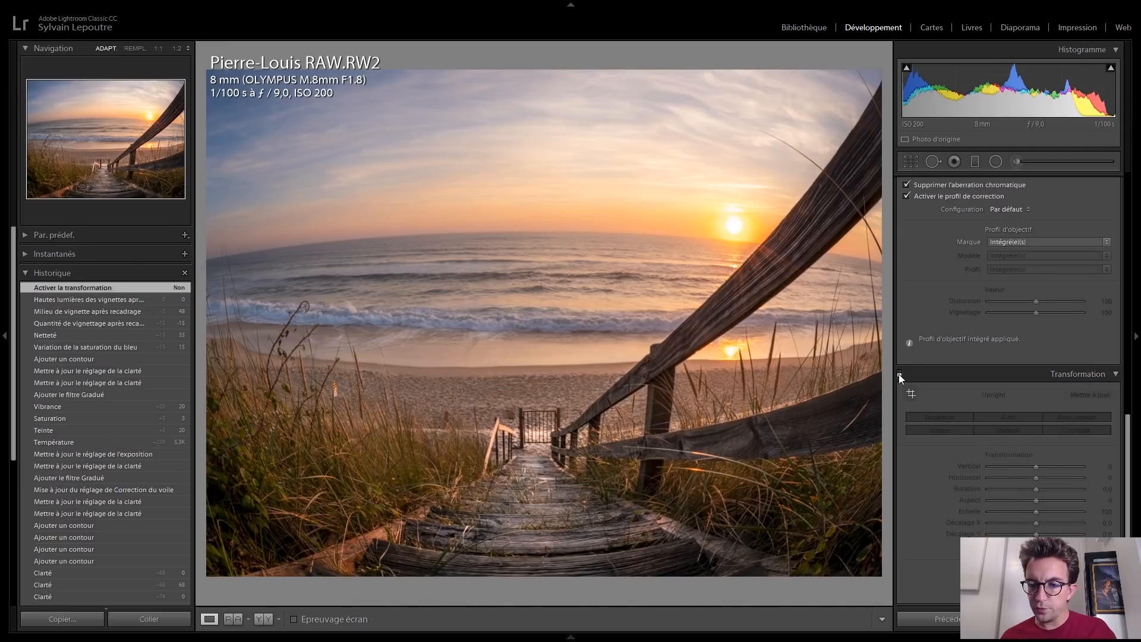
click(899, 373)
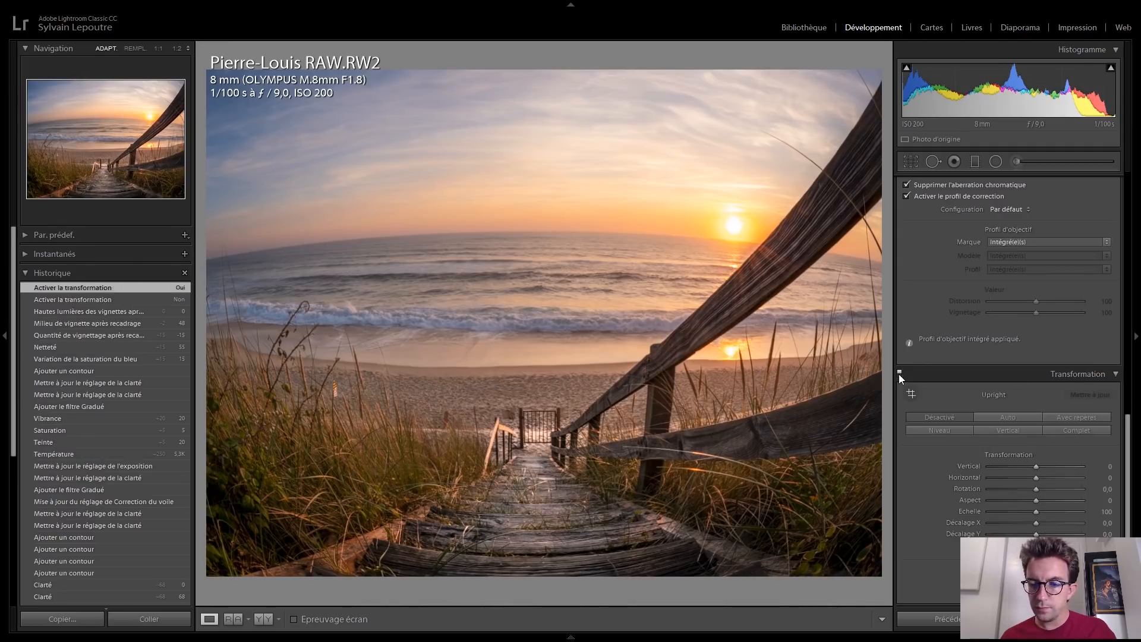
click(1042, 375)
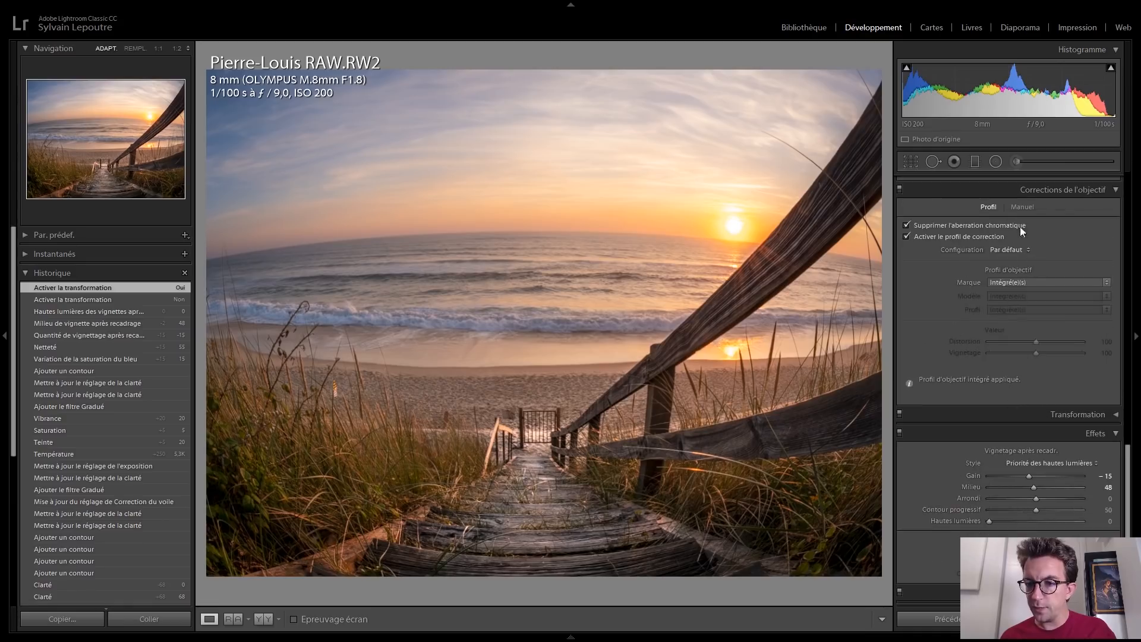
click(1090, 414)
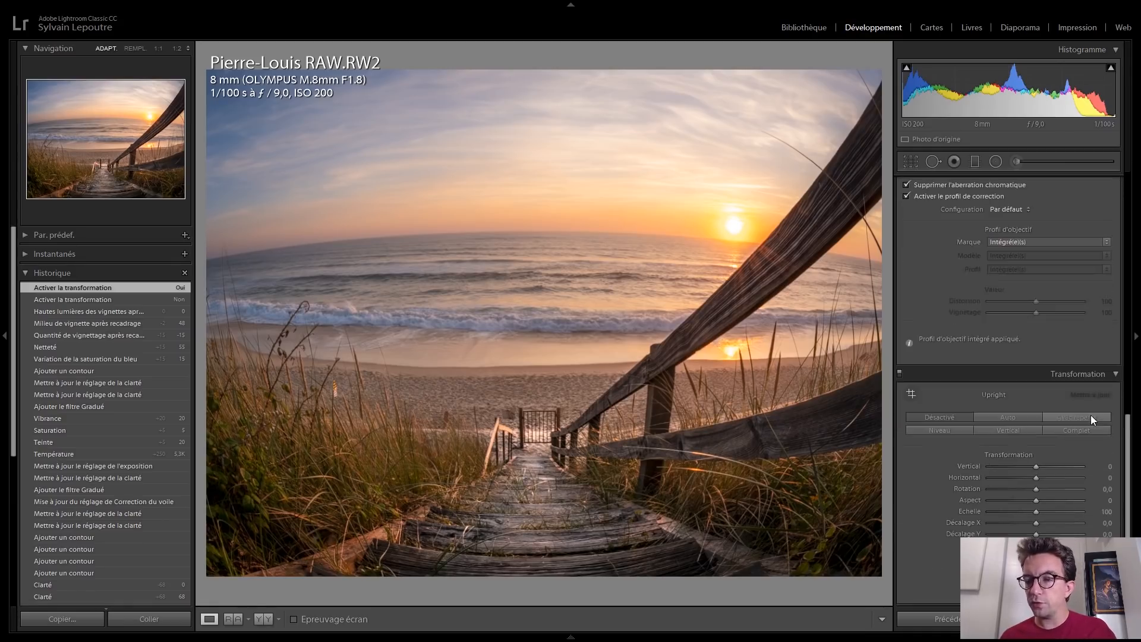
click(1066, 377)
Step: Show the manual lens corrections and compare the photo with the lens corrections disabled and re-enabled
click(1023, 208)
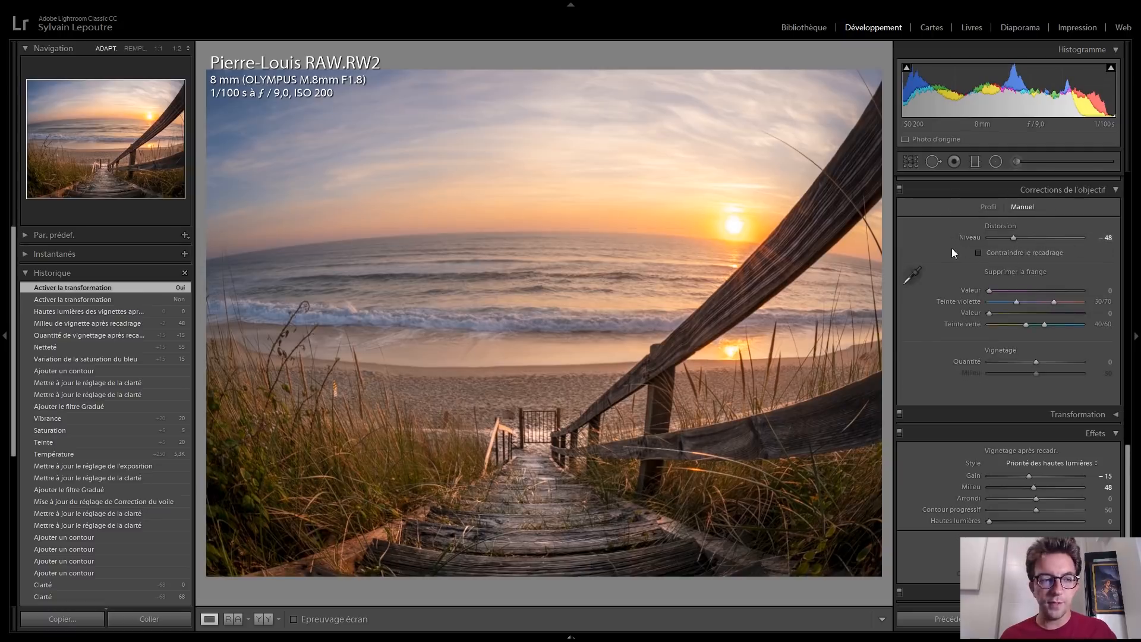
click(899, 189)
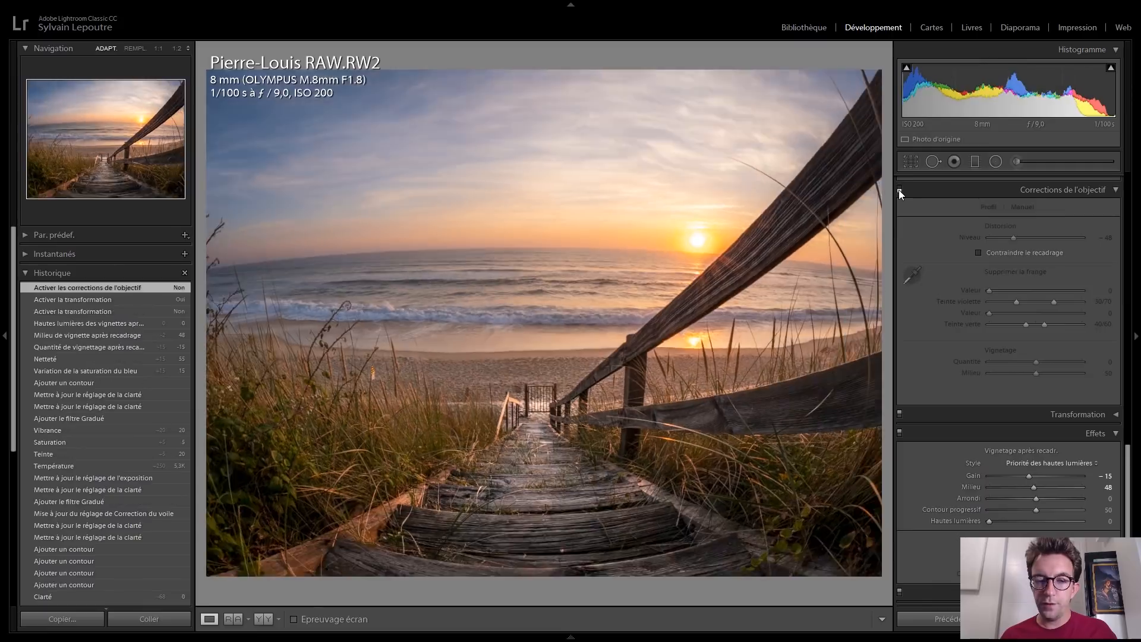
click(899, 189)
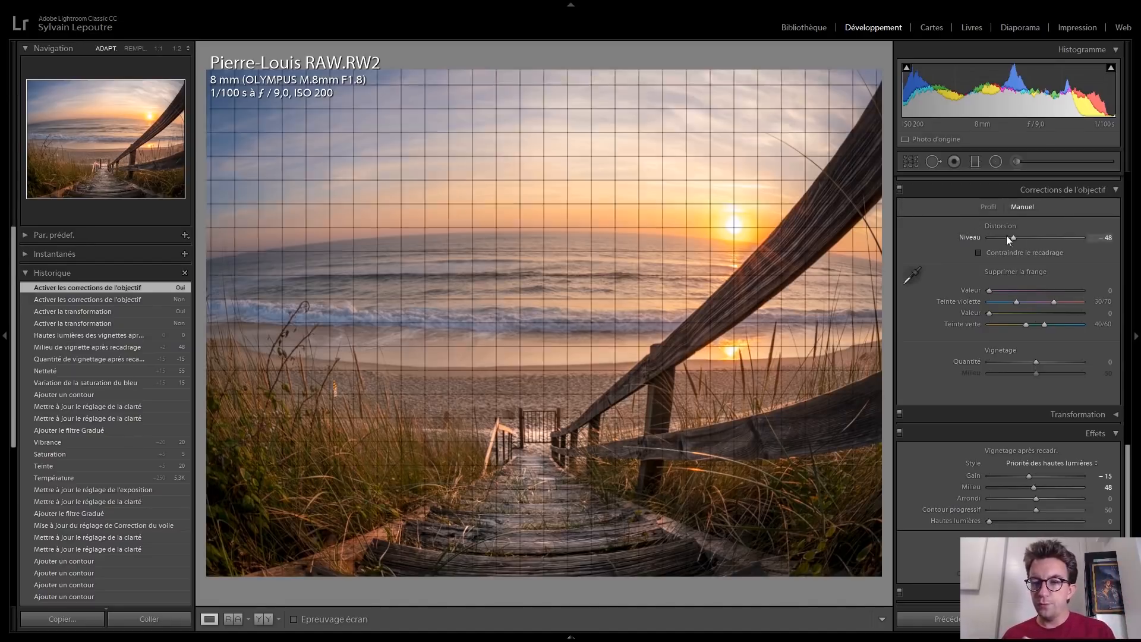
Step: Check the crop frame with the lens corrections disabled, leave cropping and re-enable the lens corrections
click(909, 161)
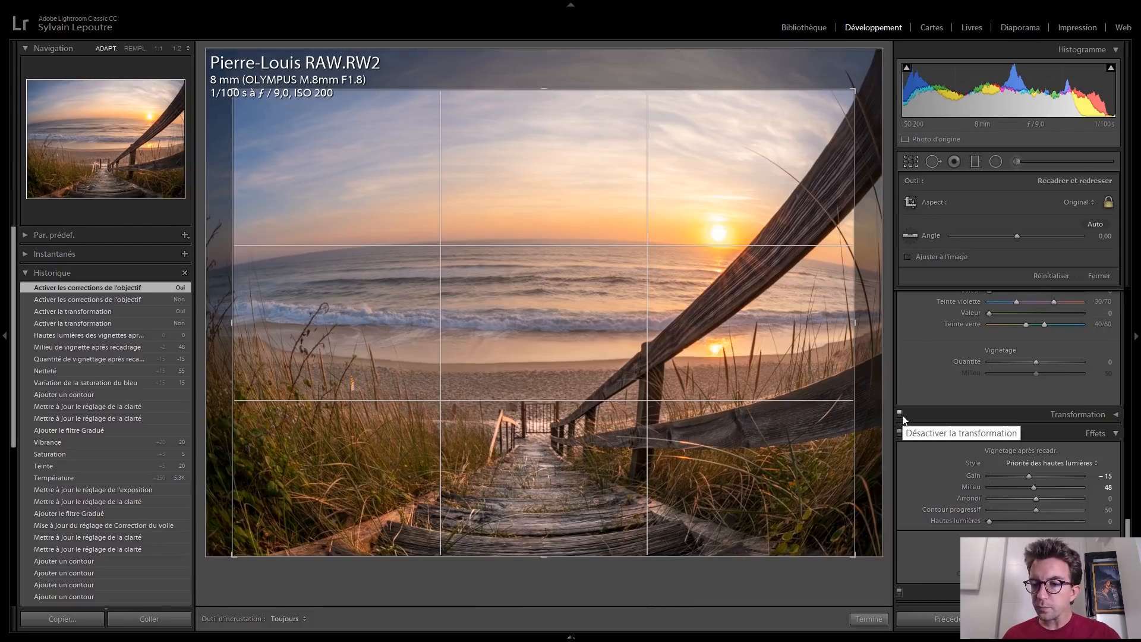
scroll(910, 410, up, 4)
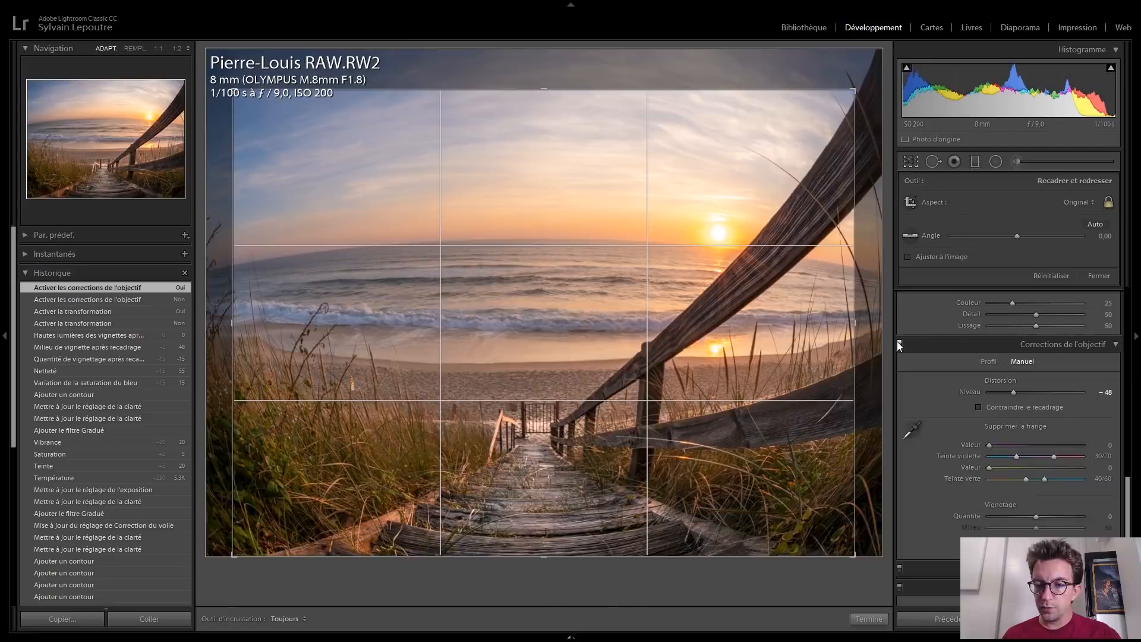
click(899, 343)
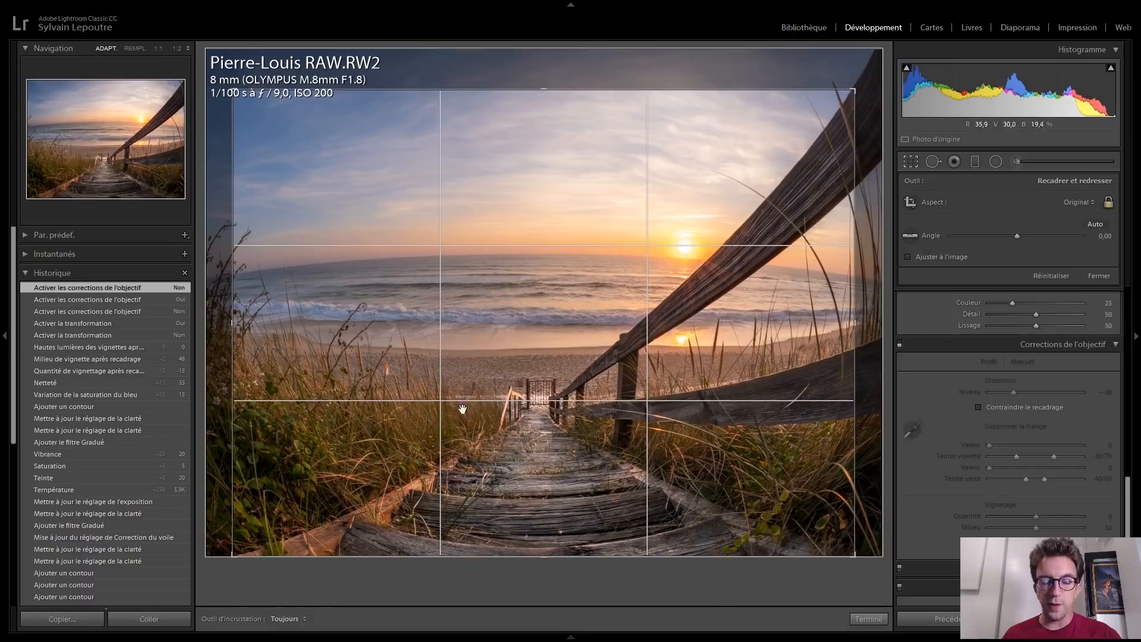
click(914, 160)
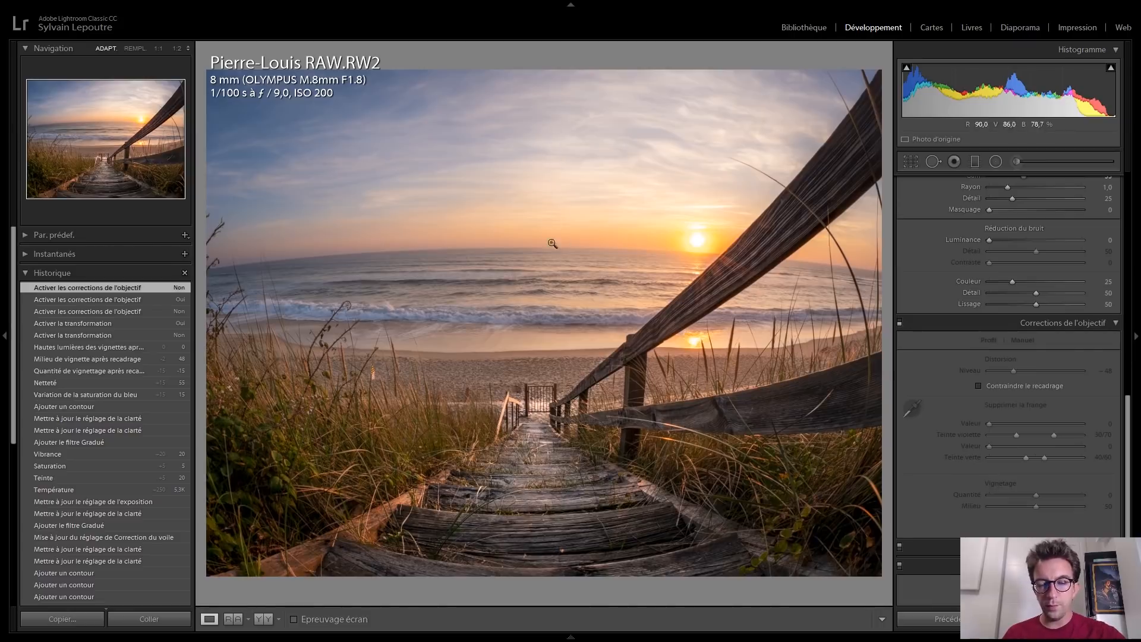
click(901, 323)
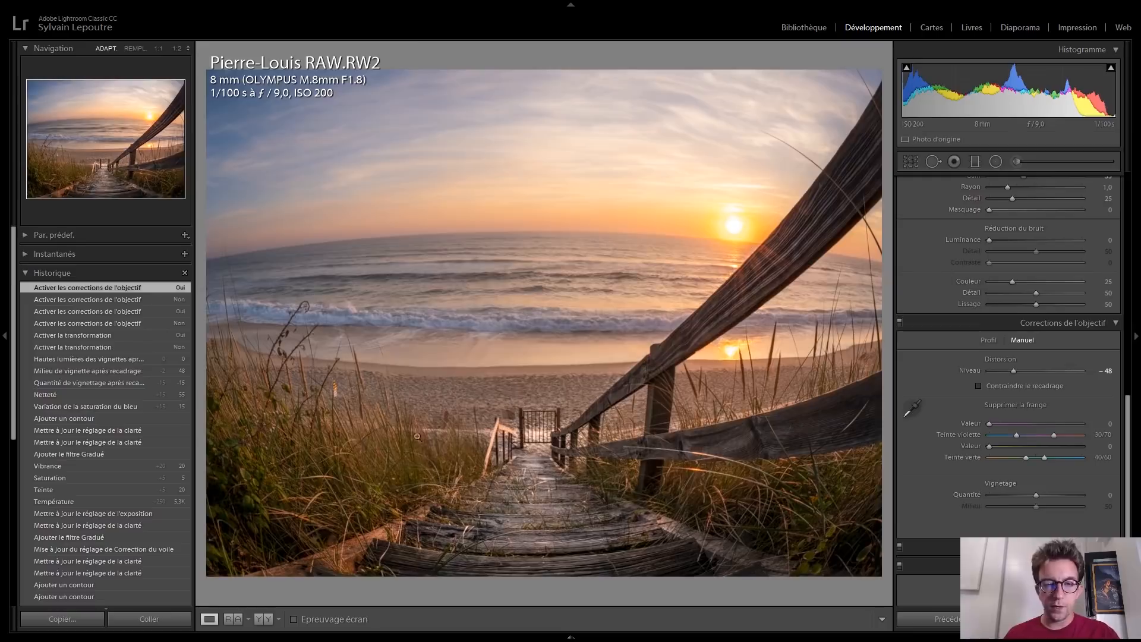
Step: Examine the settings of both graduated filters, and compare the photo with the graduated filters disabled and re-enabled
scroll(934, 334, down, 3)
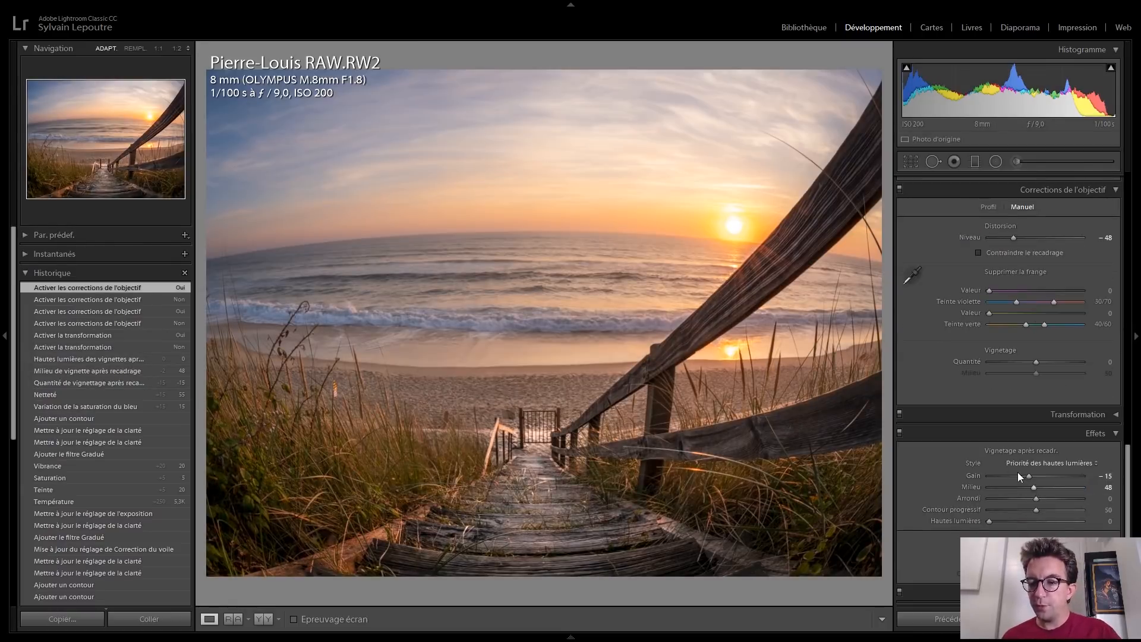
scroll(937, 368, up, 10)
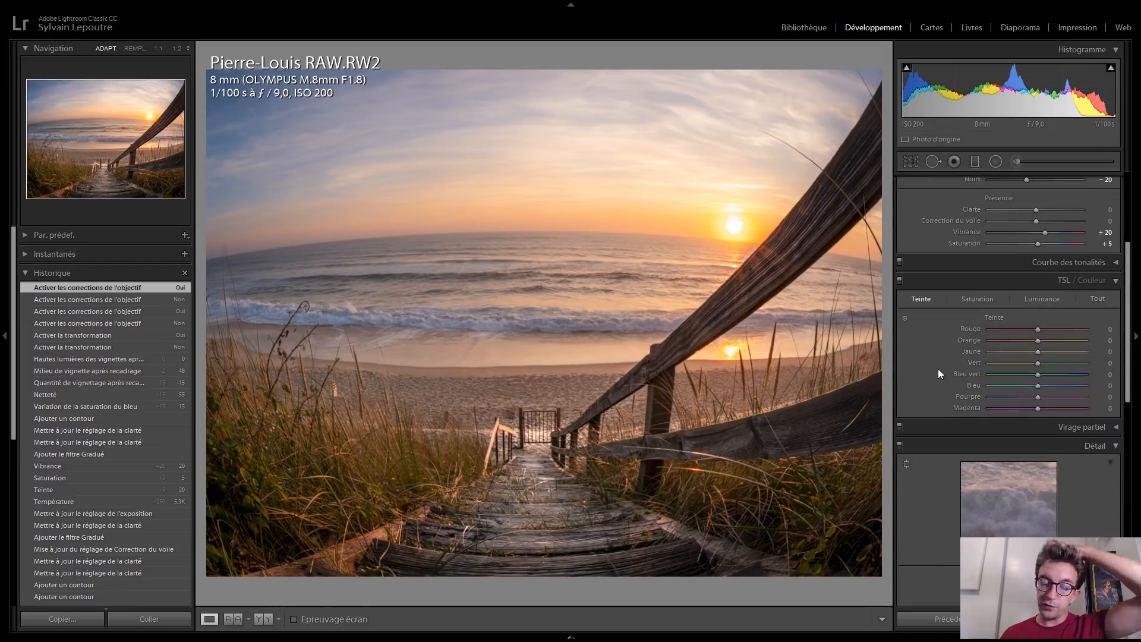
scroll(938, 368, up, 4)
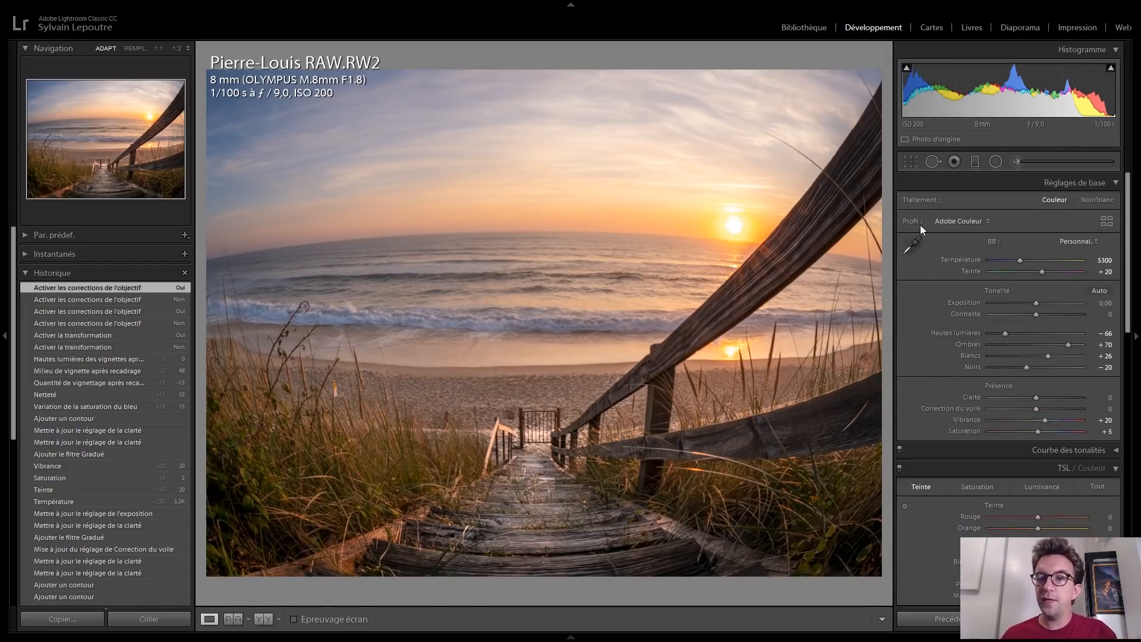
click(973, 163)
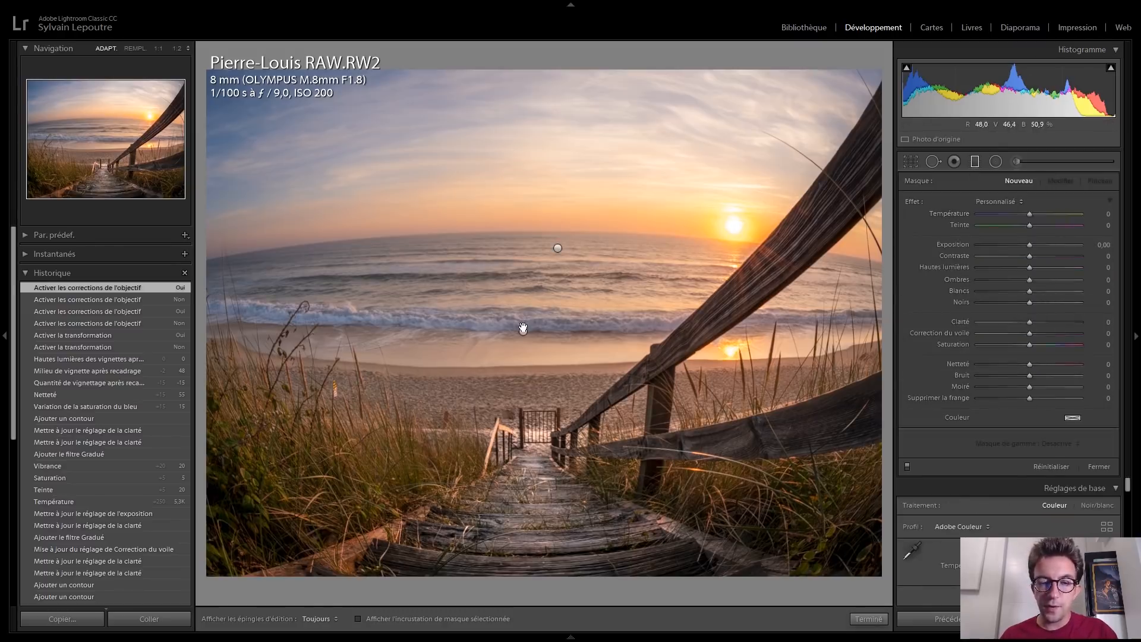
click(523, 331)
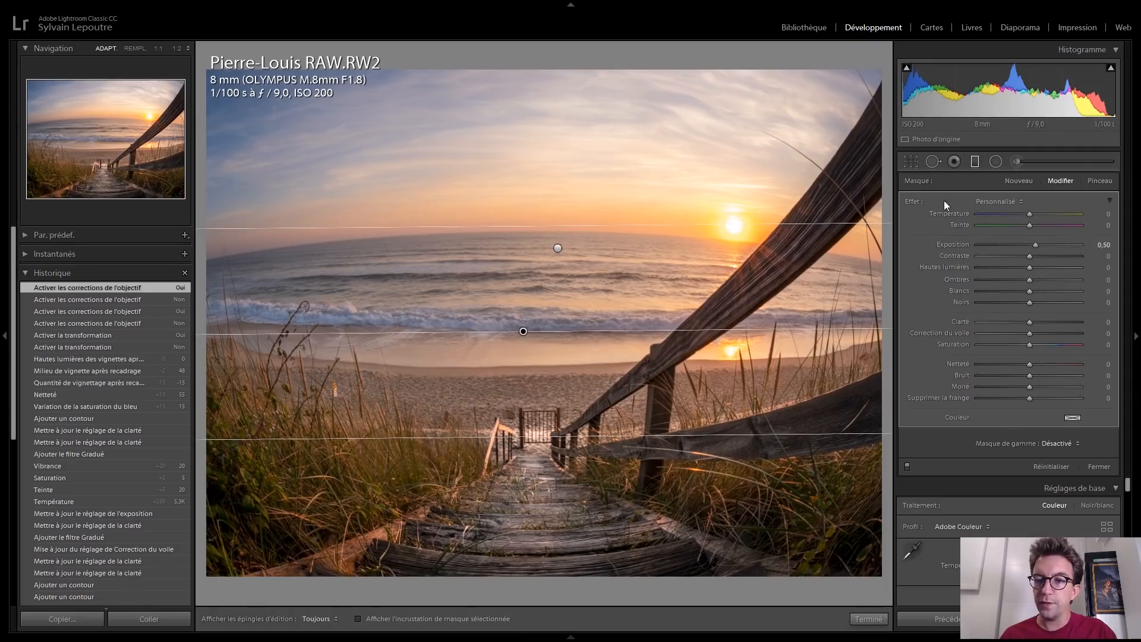
click(557, 250)
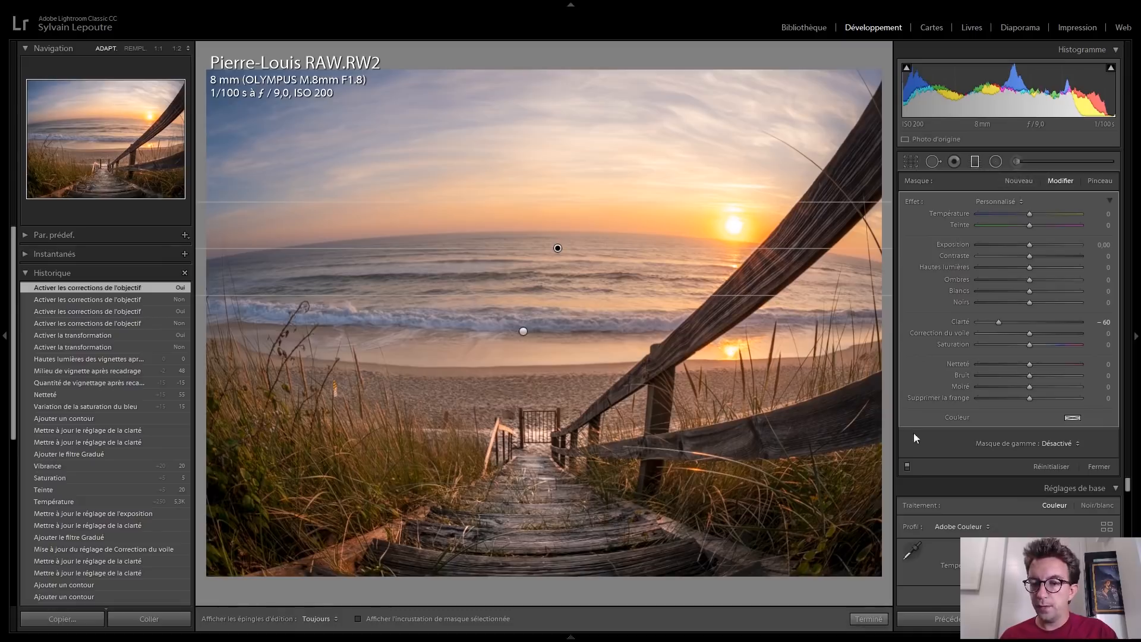
click(907, 466)
click(907, 466)
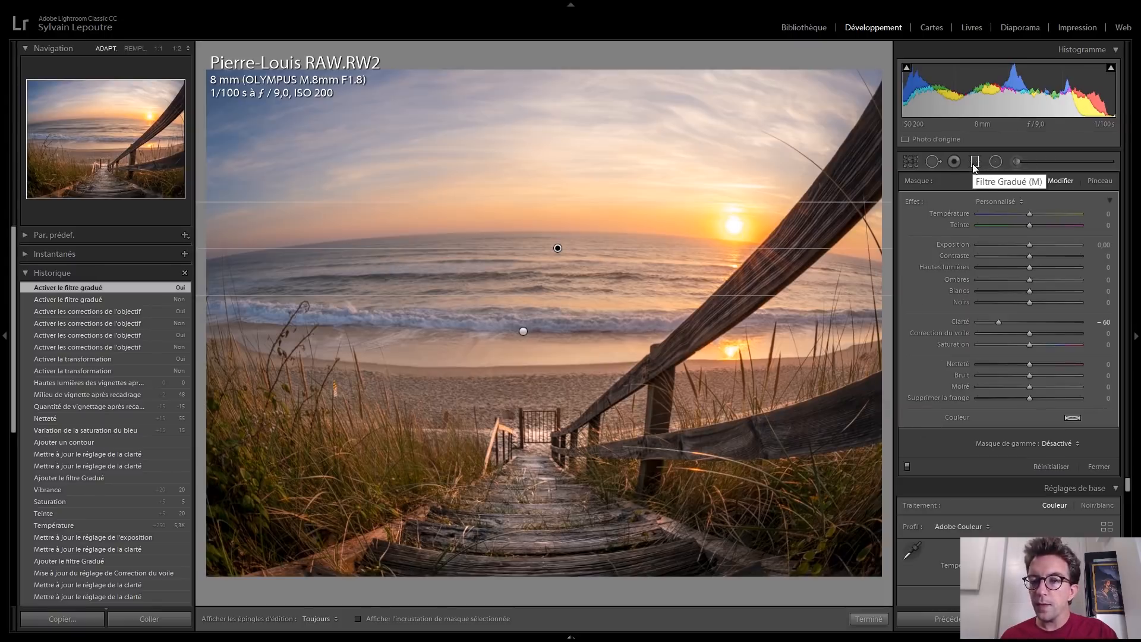
click(974, 164)
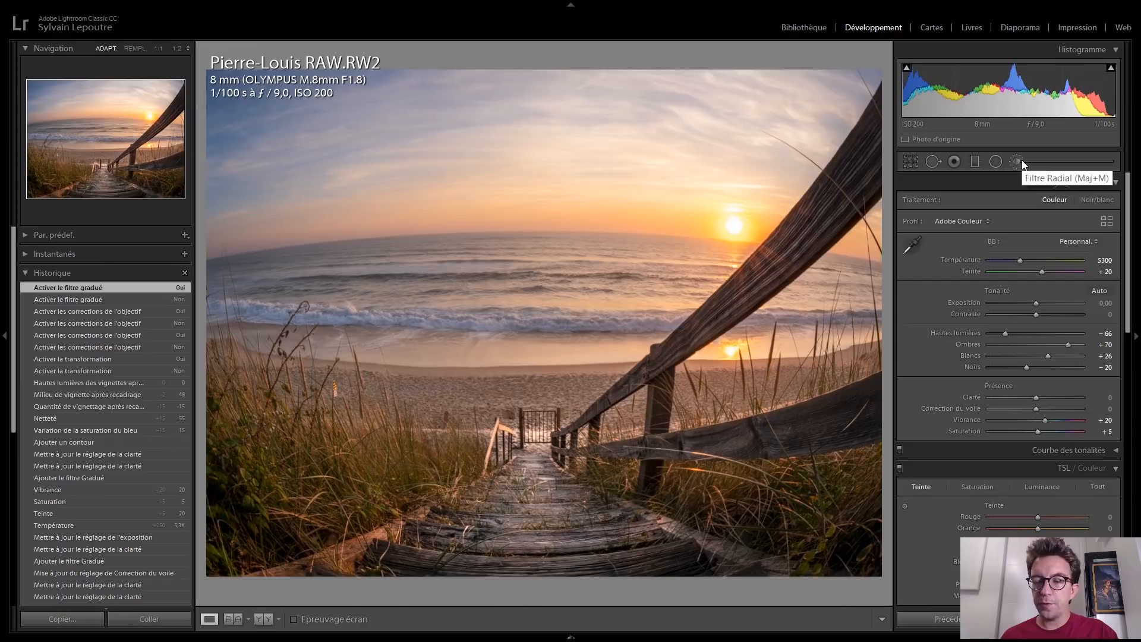
Step: Examine the brush adjustment at the foot of the steps, and compare the photo with the brush settings disabled and re-enabled
click(1019, 161)
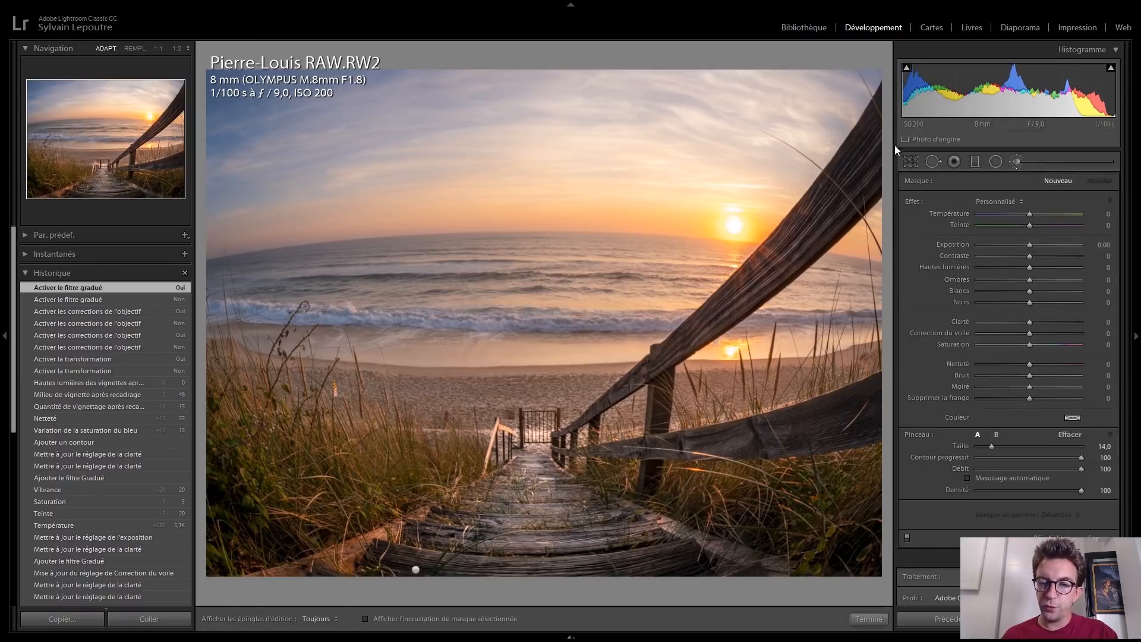
click(416, 569)
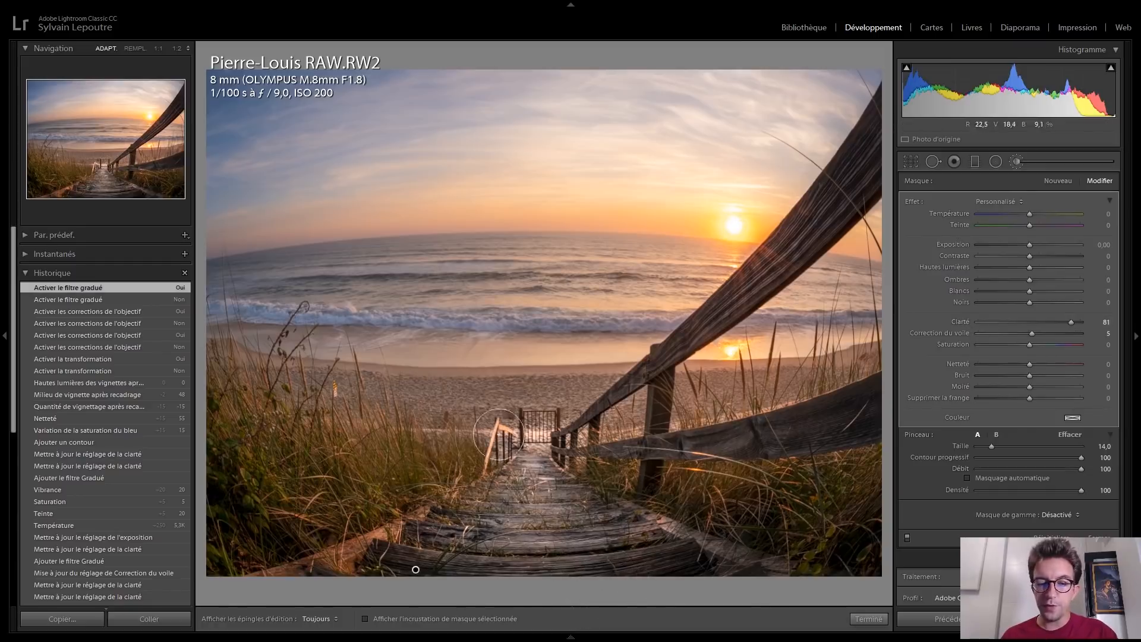
click(907, 538)
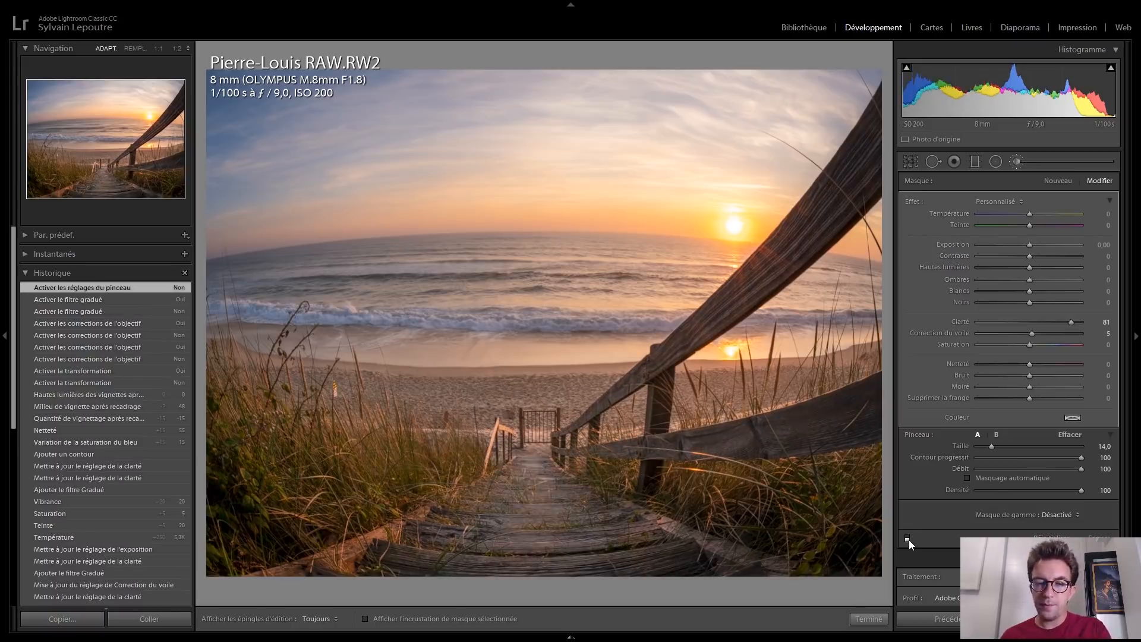
click(908, 537)
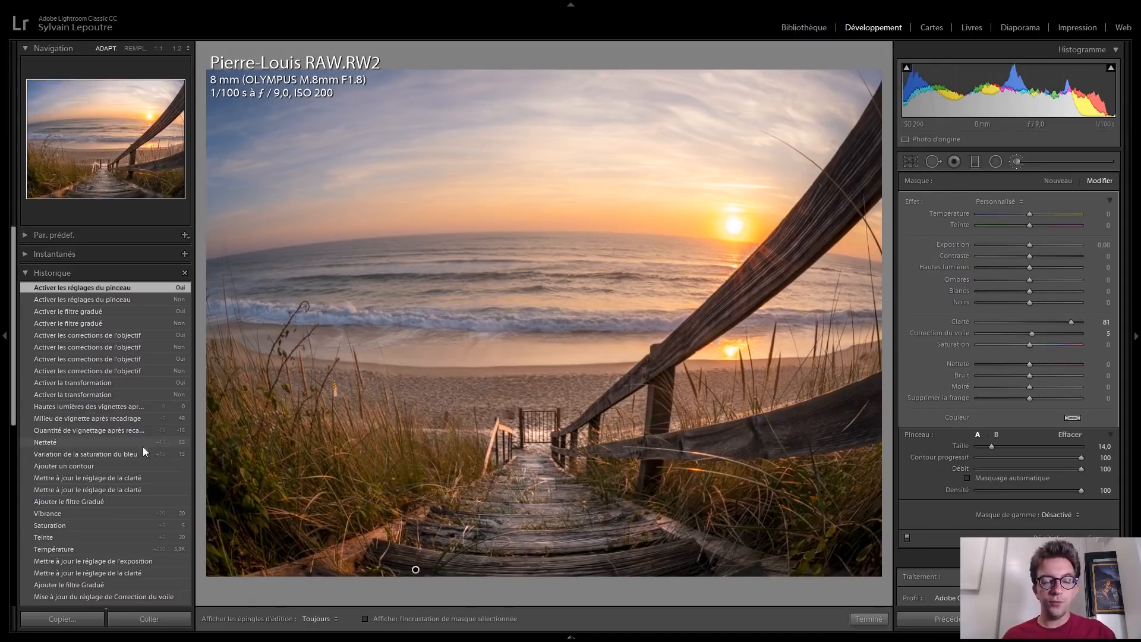
Step: Compare the sunset photo's early, unedited history state with its latest history state
scroll(100, 412, down, 10)
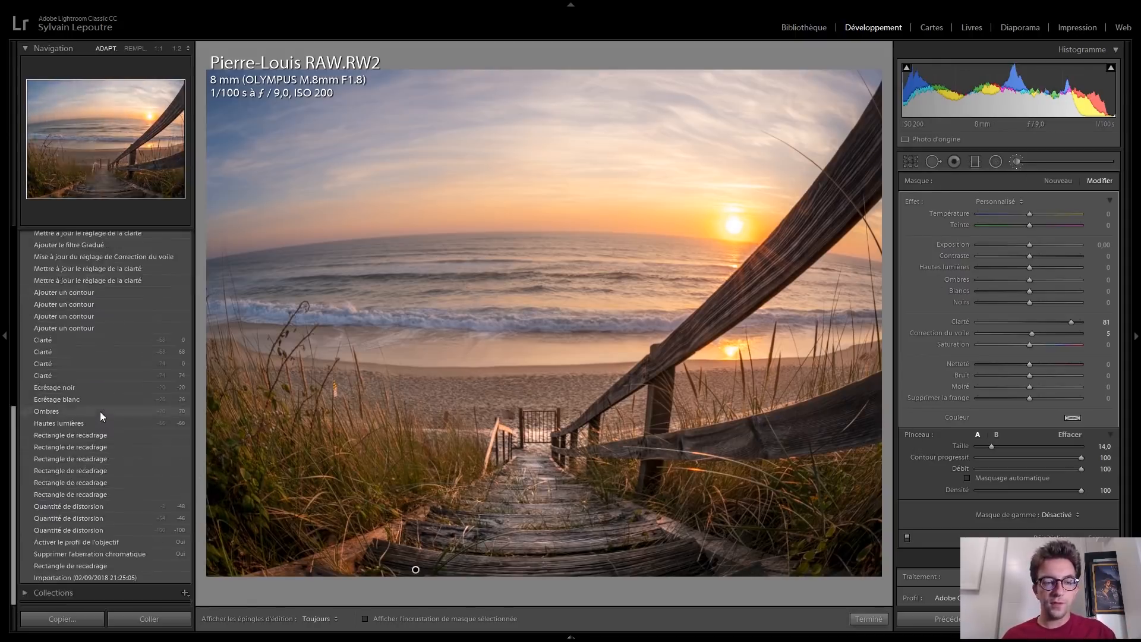
click(110, 567)
scroll(104, 499, up, 10)
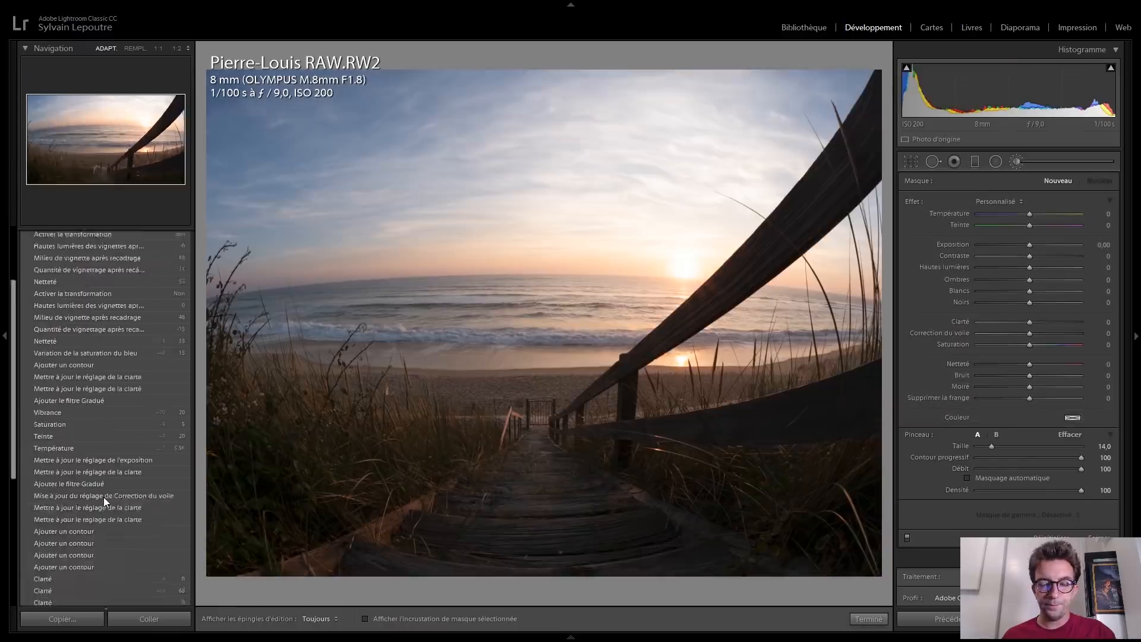
click(92, 288)
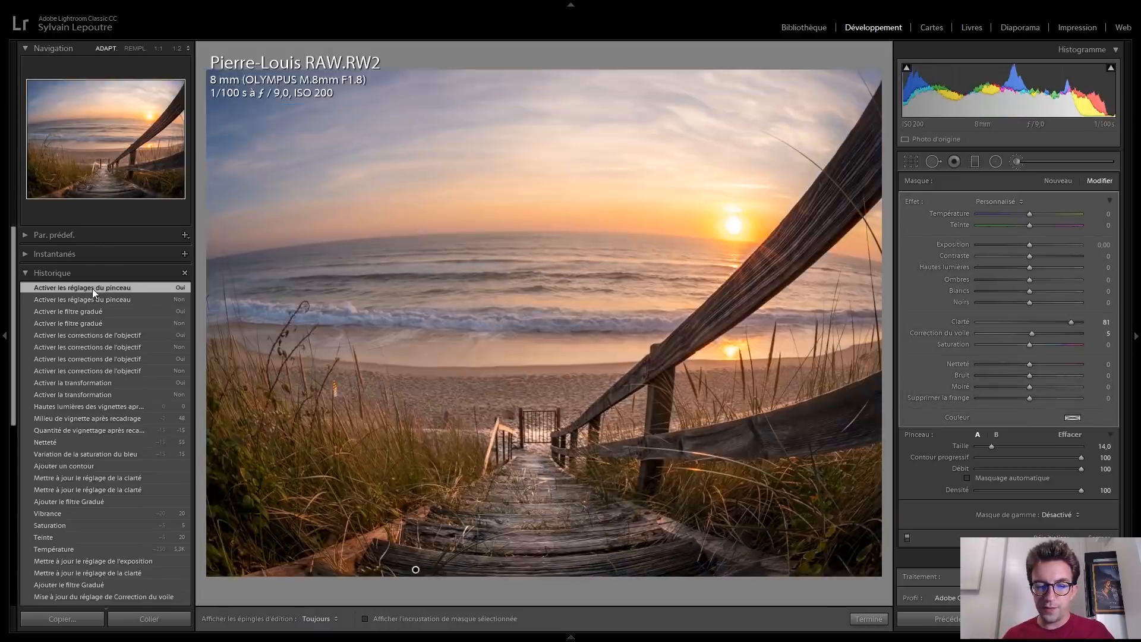
Step: Compare the edited sunset RAW photo with the JPG version of the same scene, switching back and forth between them
key(Left)
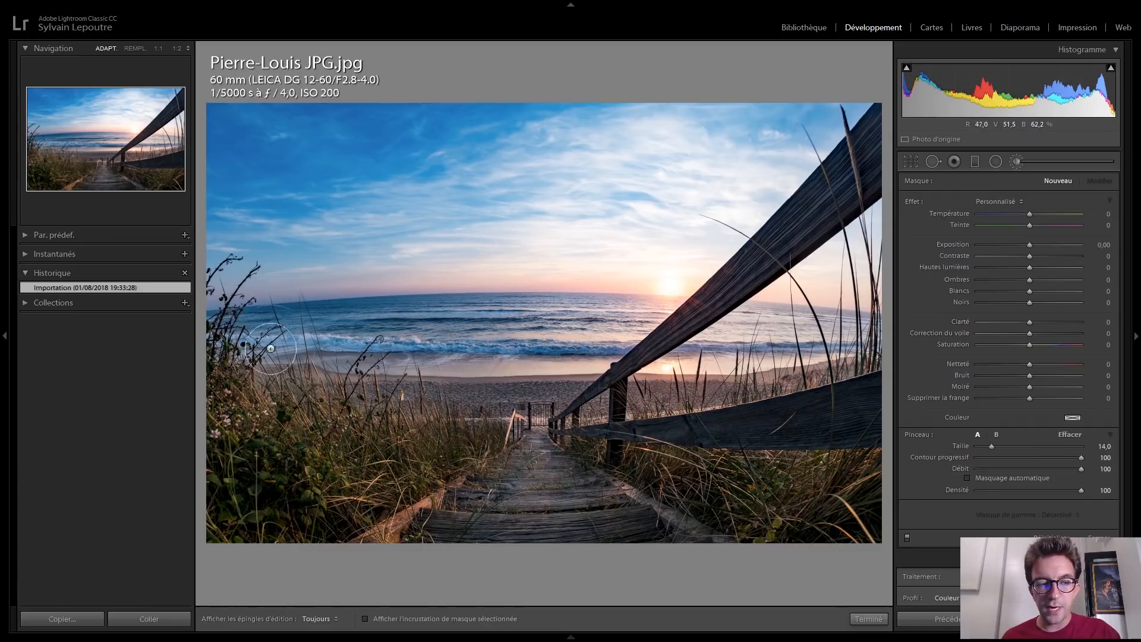
key(Right)
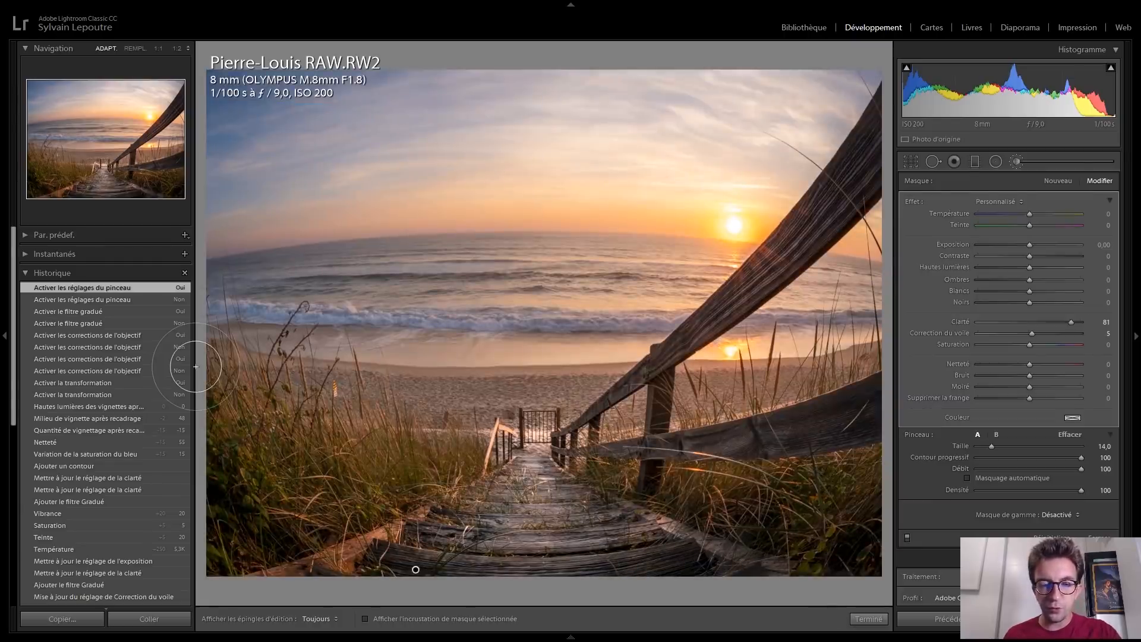
key(Right)
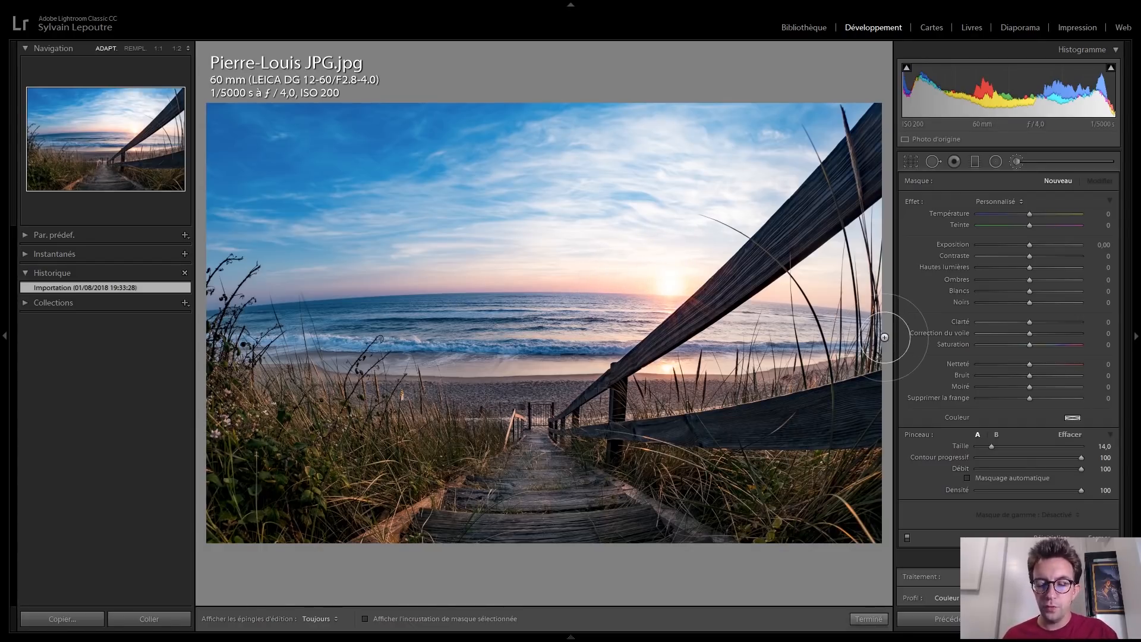
key(Right)
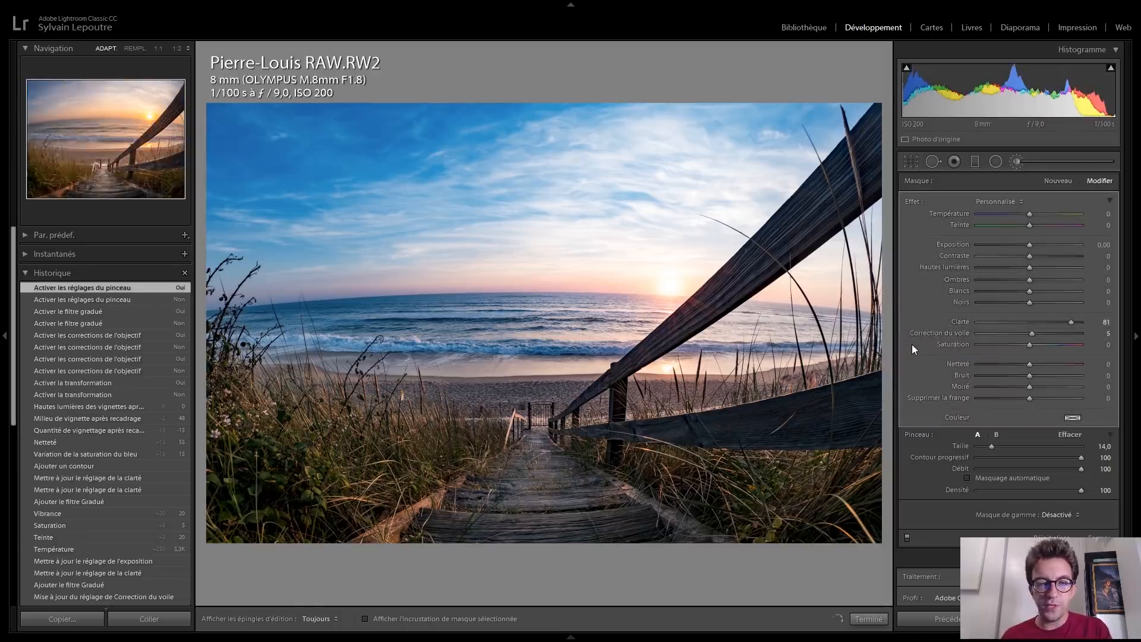
key(Left)
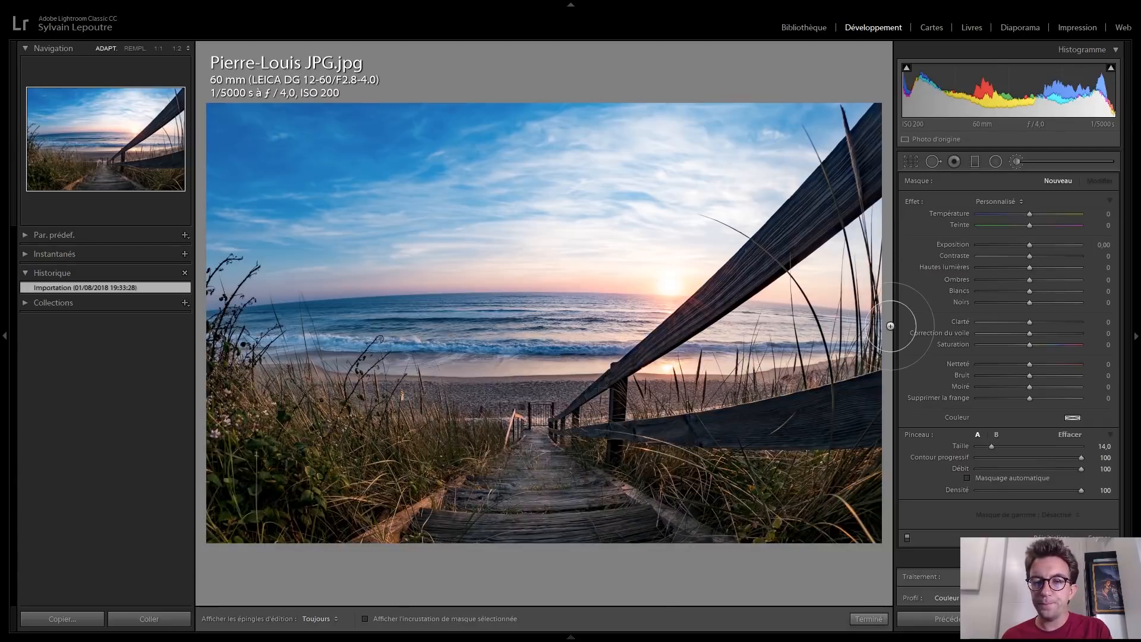
Step: Show the seascape RAW photo, leave the brush tool, and compare its Importation state with its latest history state
key(Left)
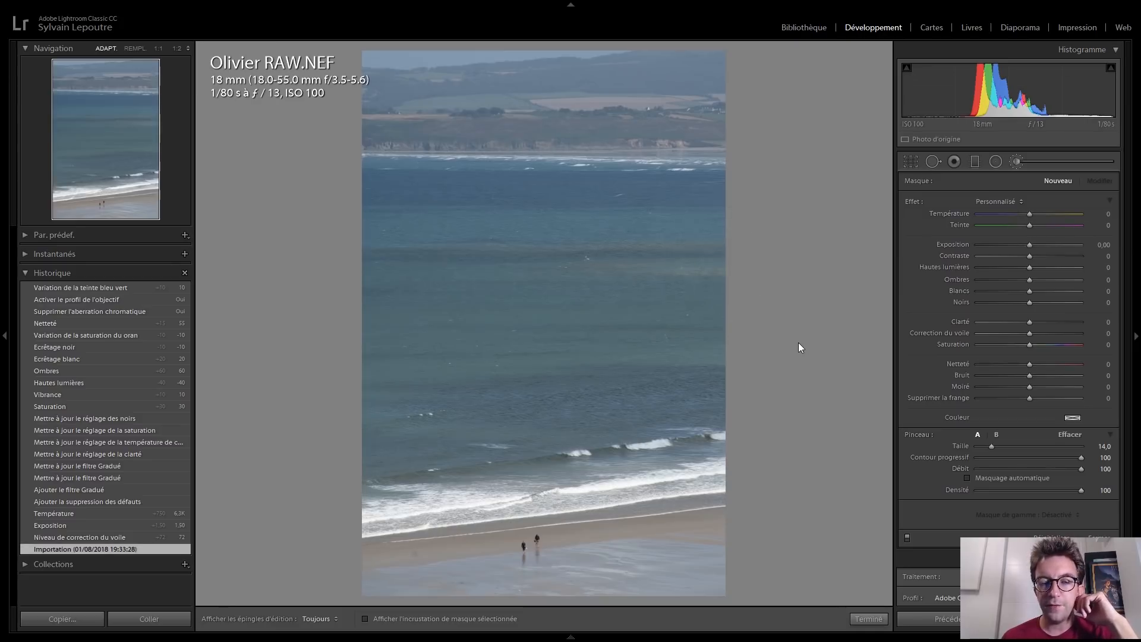
click(93, 289)
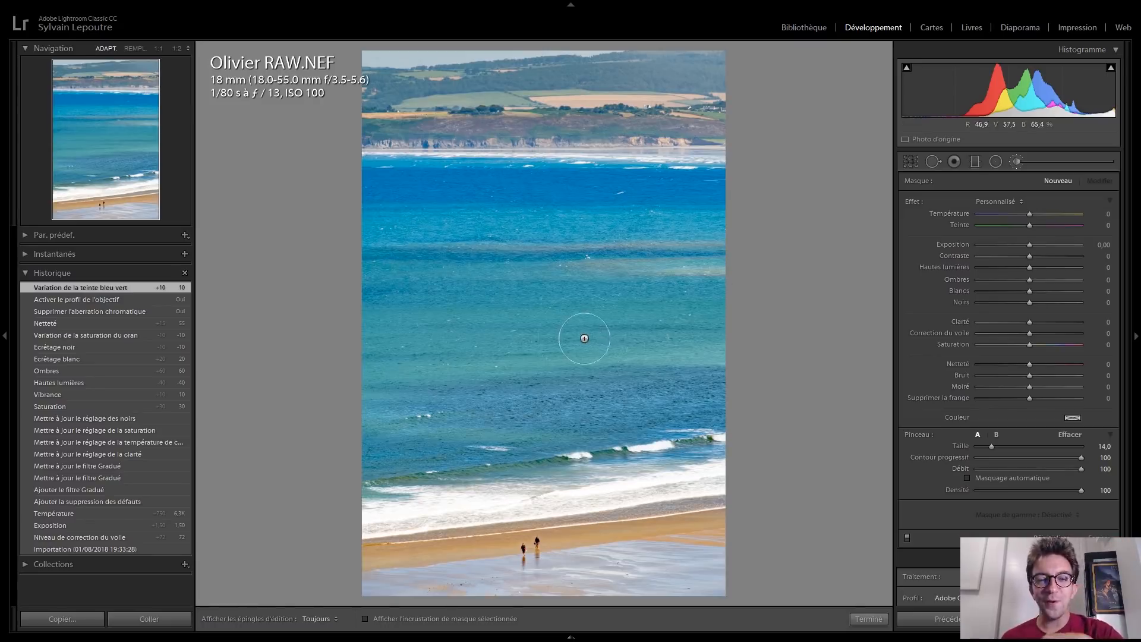
click(953, 161)
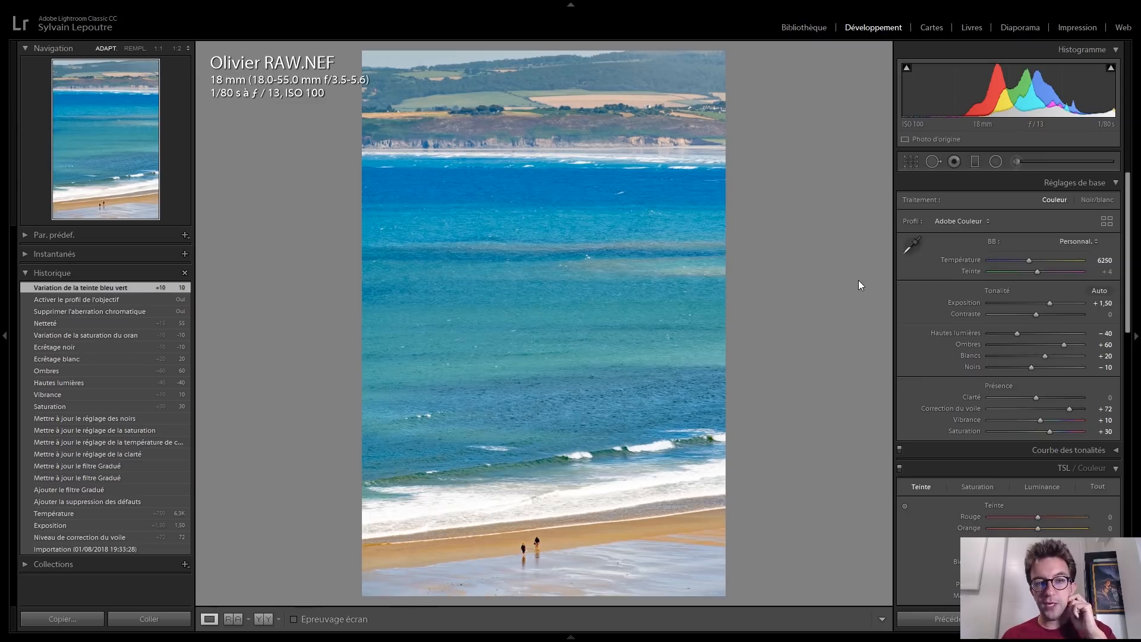
click(65, 551)
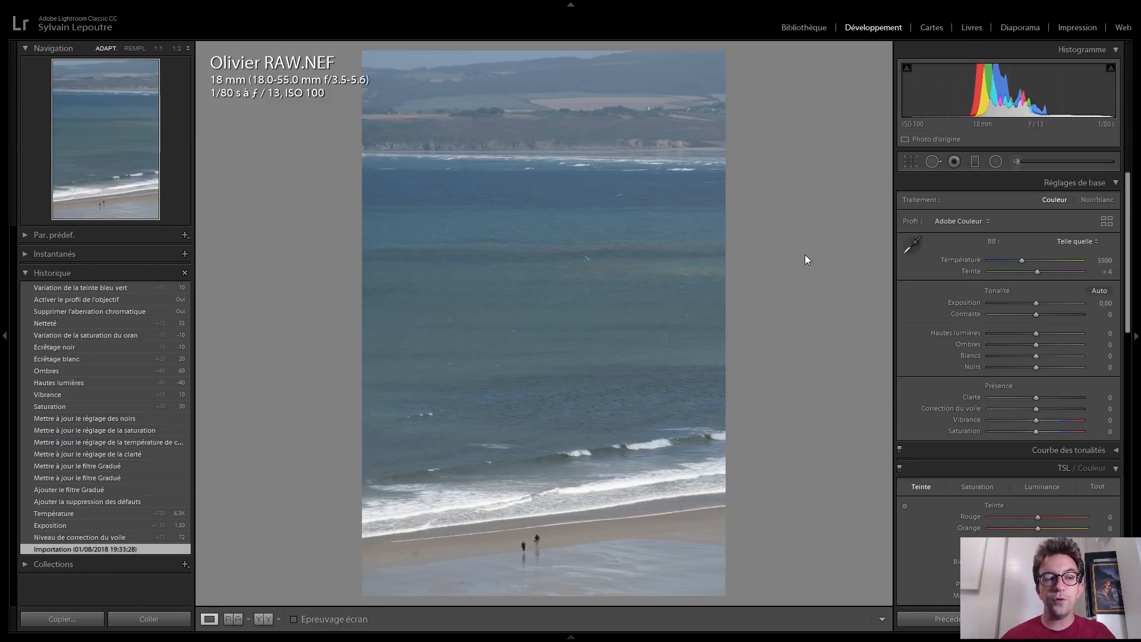
click(101, 288)
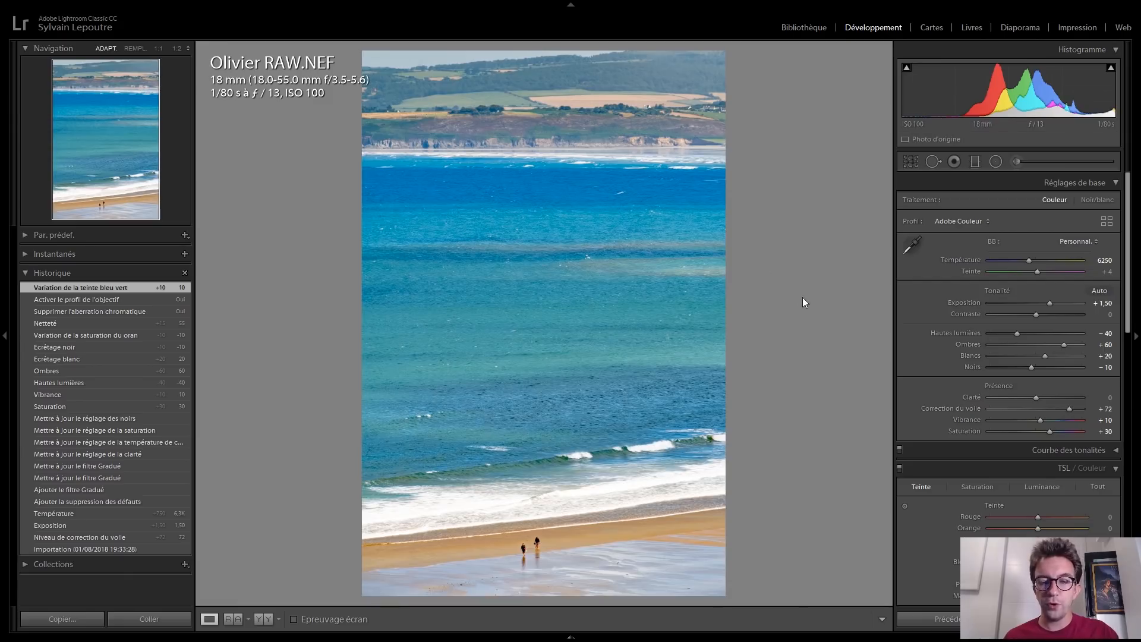
Step: Review the seascape's develop settings from the basic adjustments to the effects, collapsing the lens corrections and Transformation settings
scroll(921, 362, down, 3)
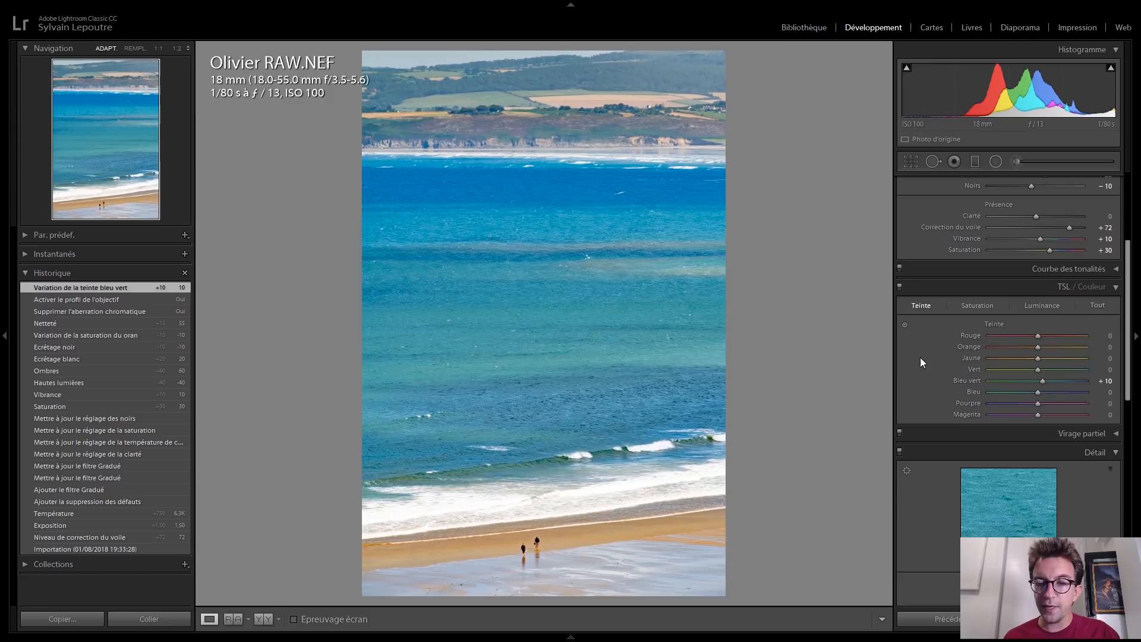
scroll(918, 355, down, 2)
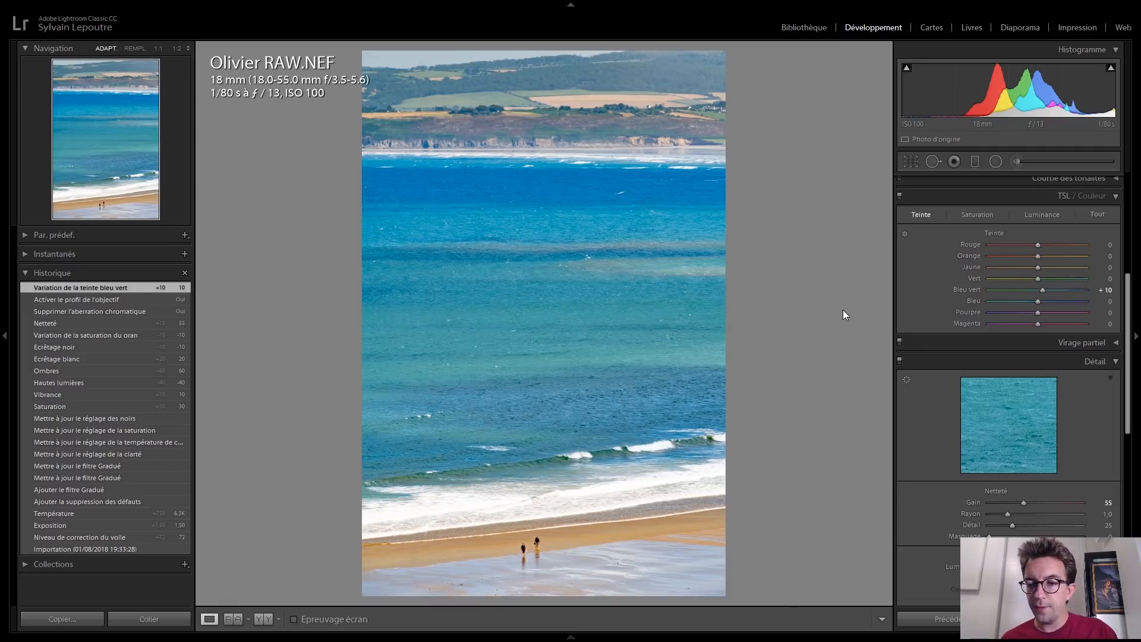
scroll(927, 407, down, 6)
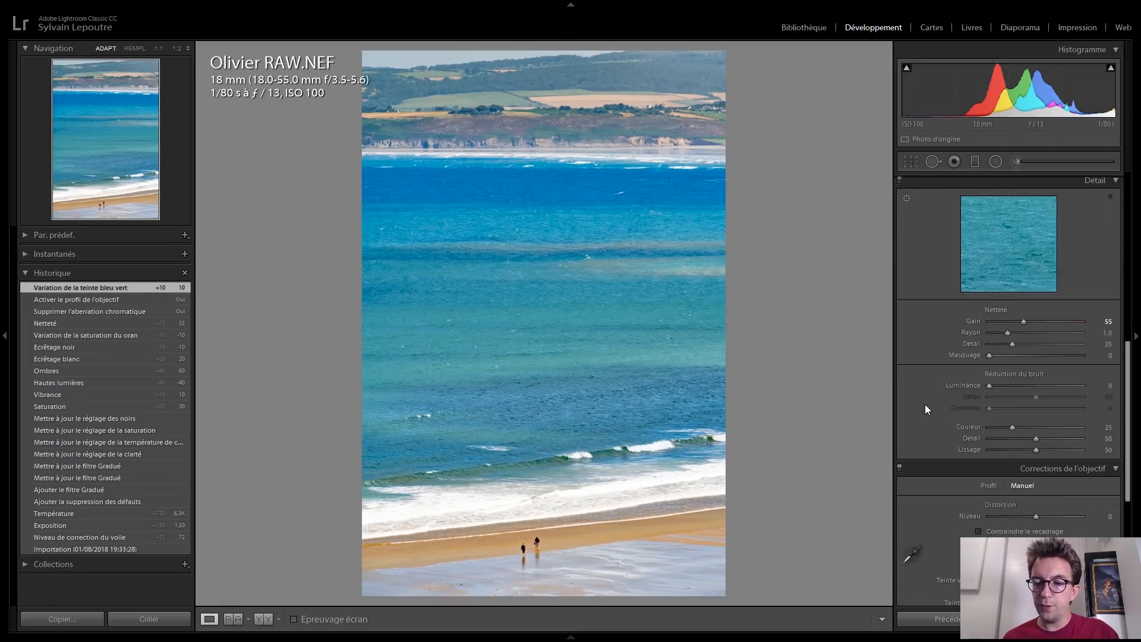
click(990, 303)
click(1039, 288)
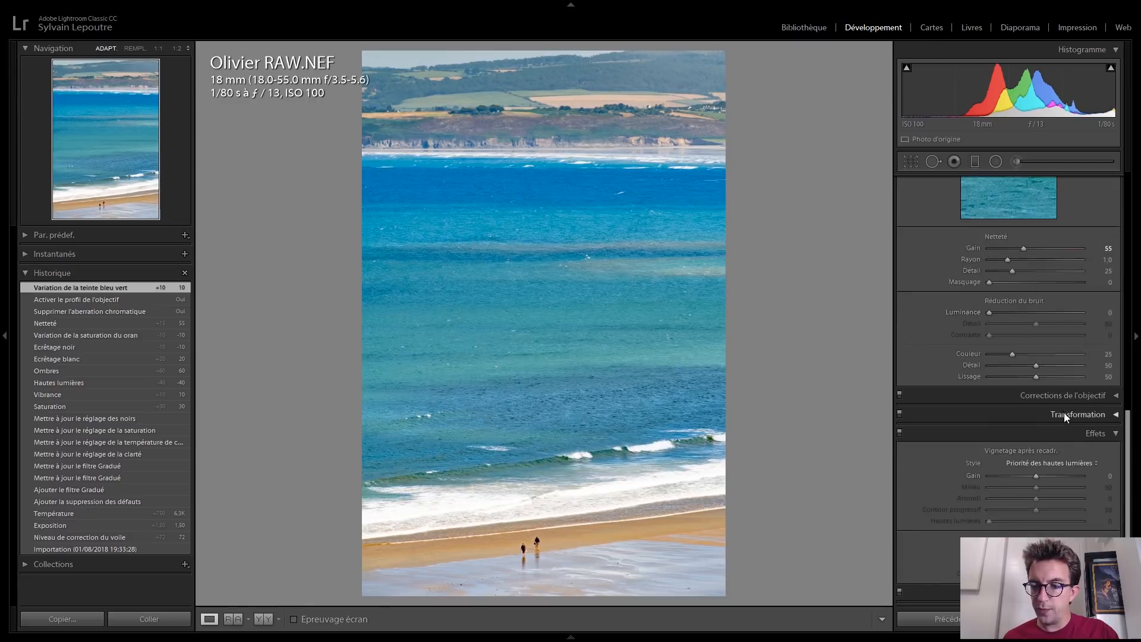
scroll(930, 496, up, 5)
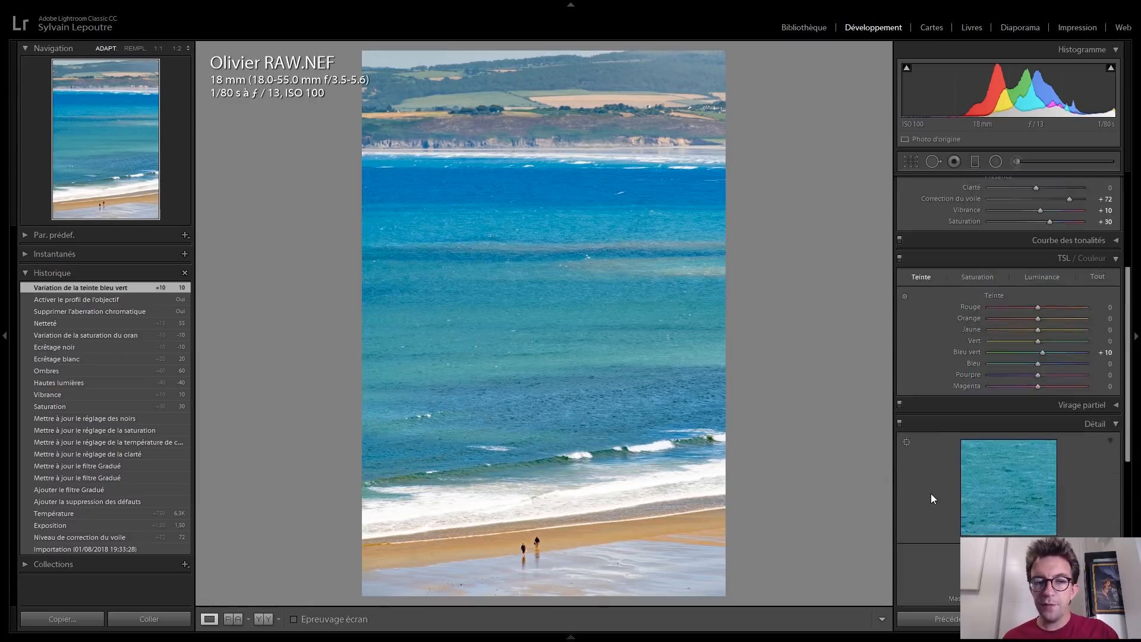
scroll(931, 498, up, 4)
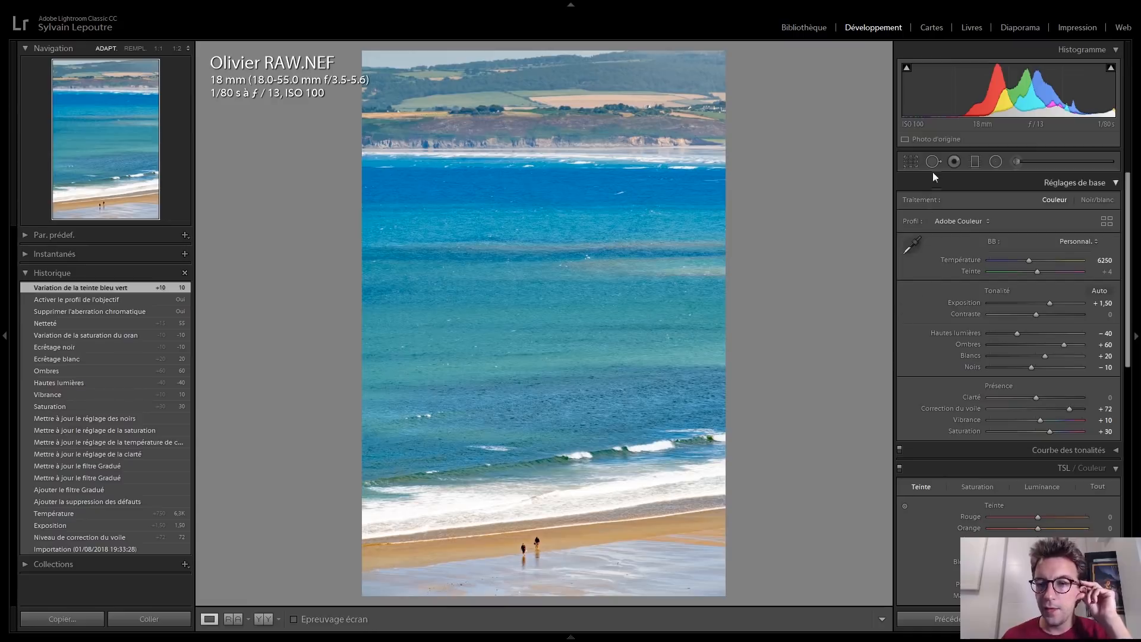
Step: Examine the graduated filter over the seascape's coastline, check for brush adjustments, and leave both tools
click(975, 161)
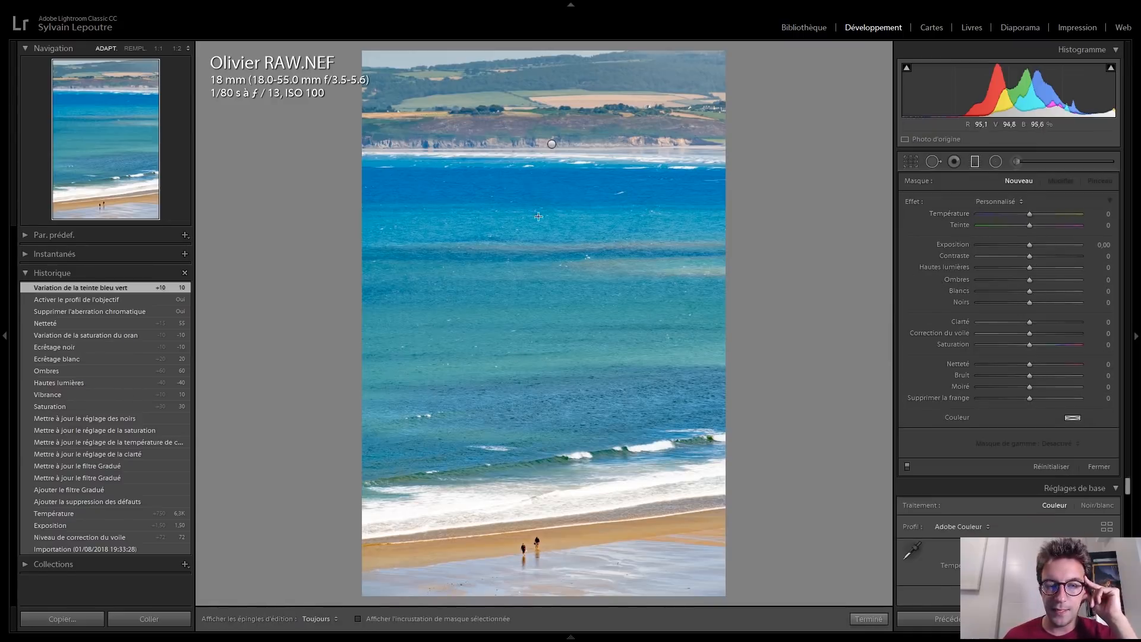
click(551, 144)
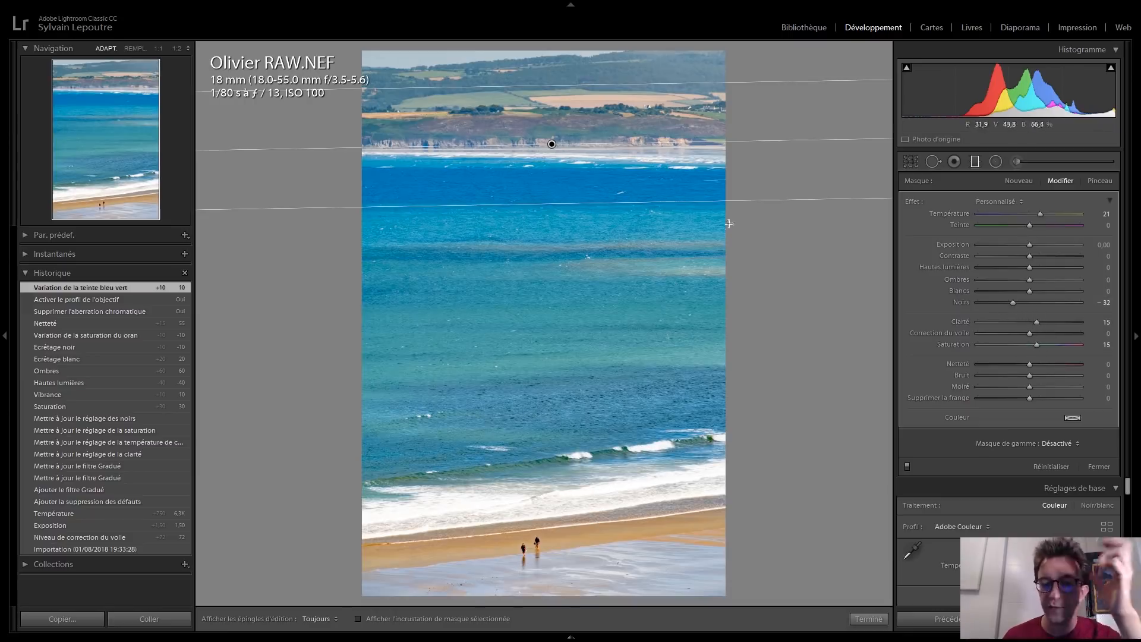
click(975, 163)
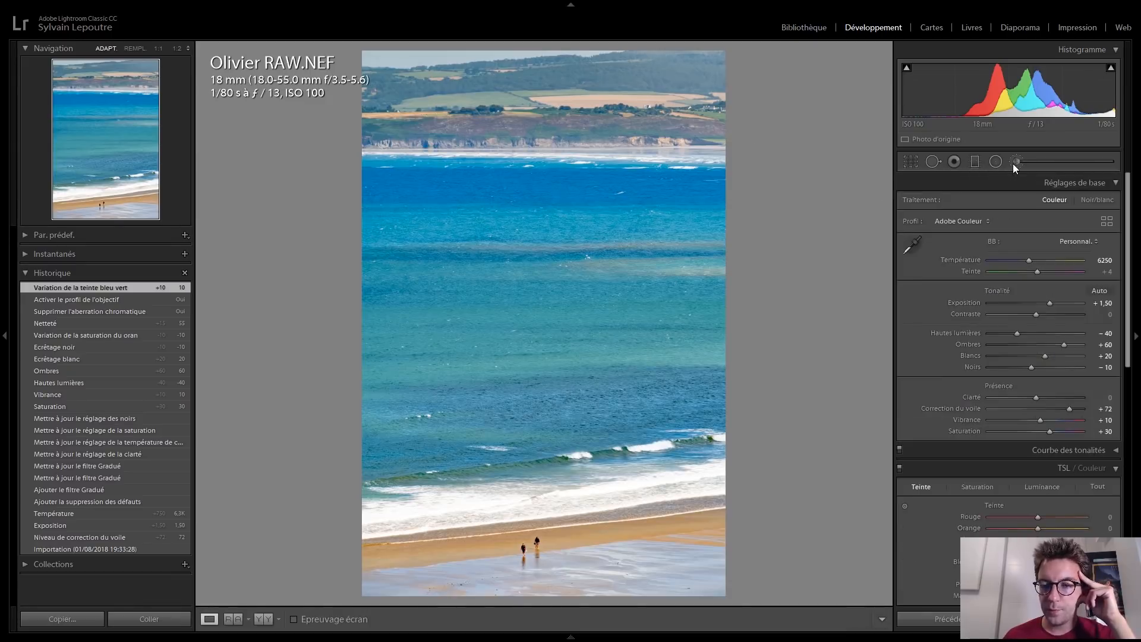
click(1014, 163)
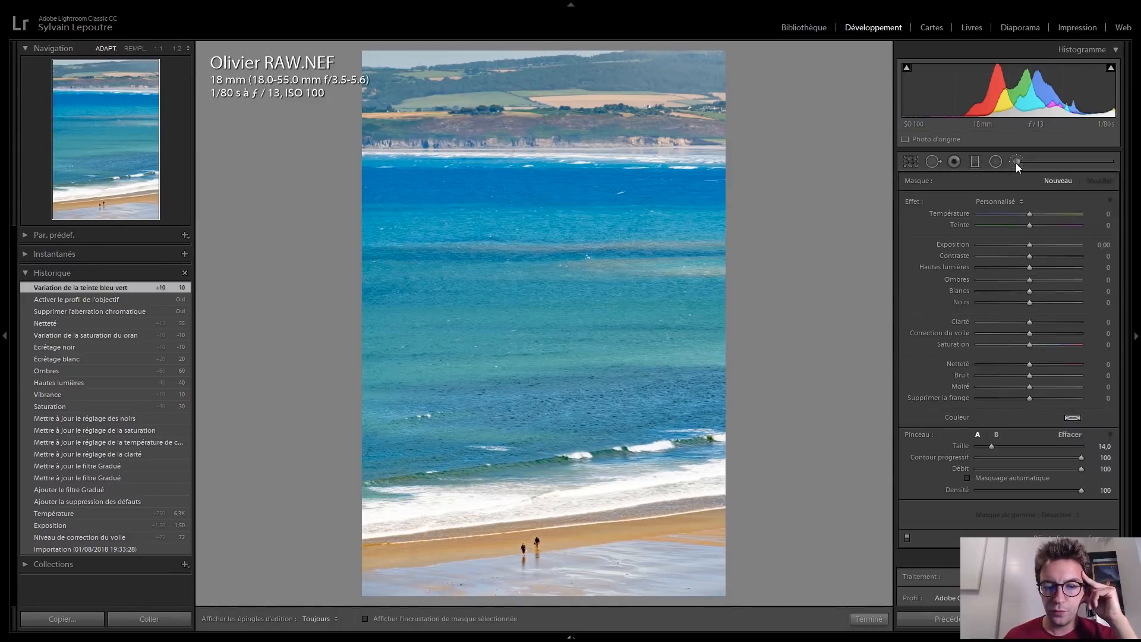
click(1018, 163)
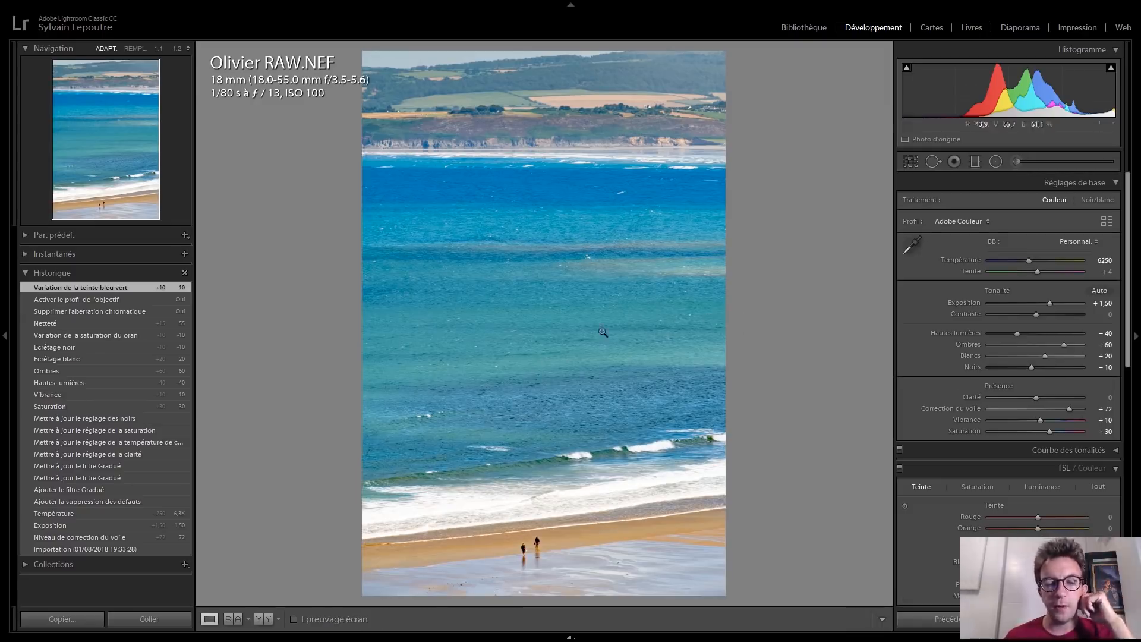
Step: Compare the seascape's latest edited state with its Importation state and with the JPG version
click(77, 547)
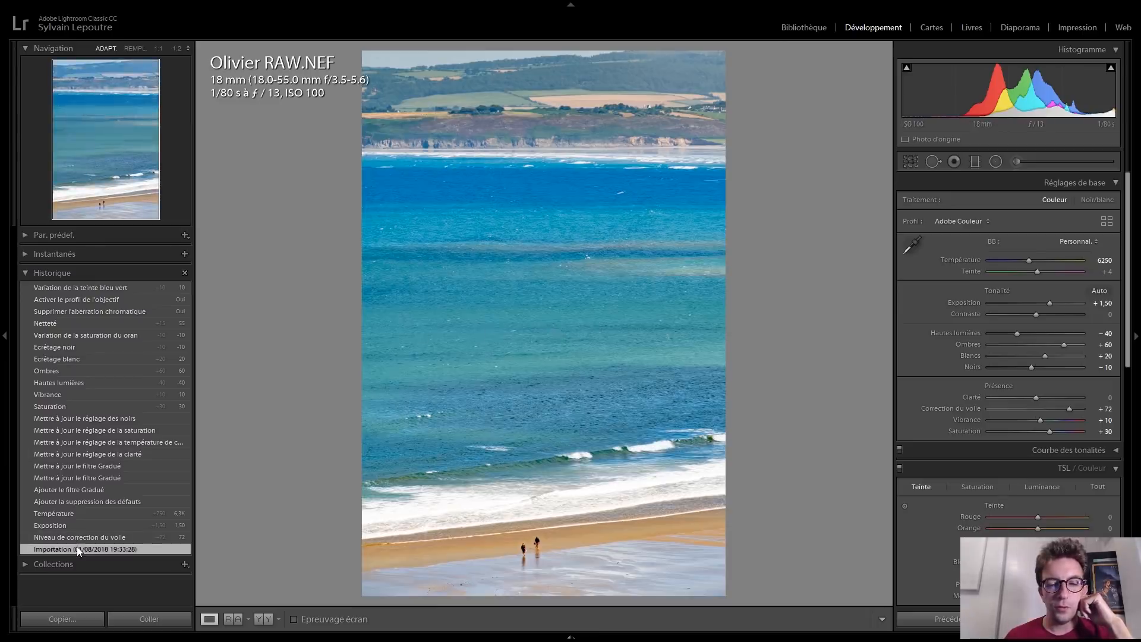
click(87, 289)
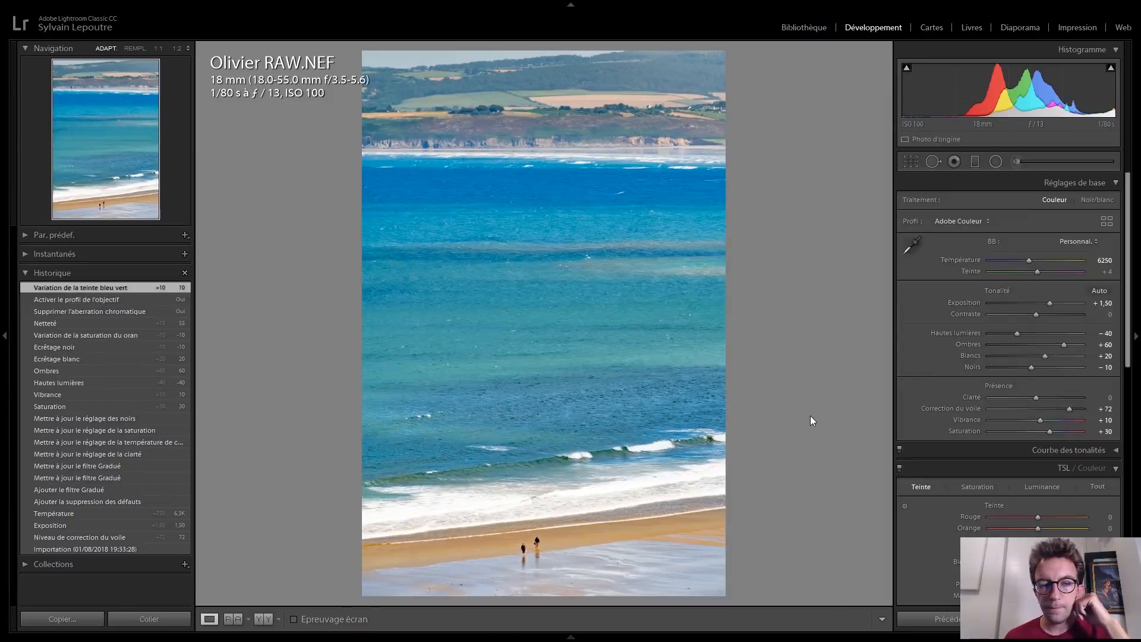
key(Right)
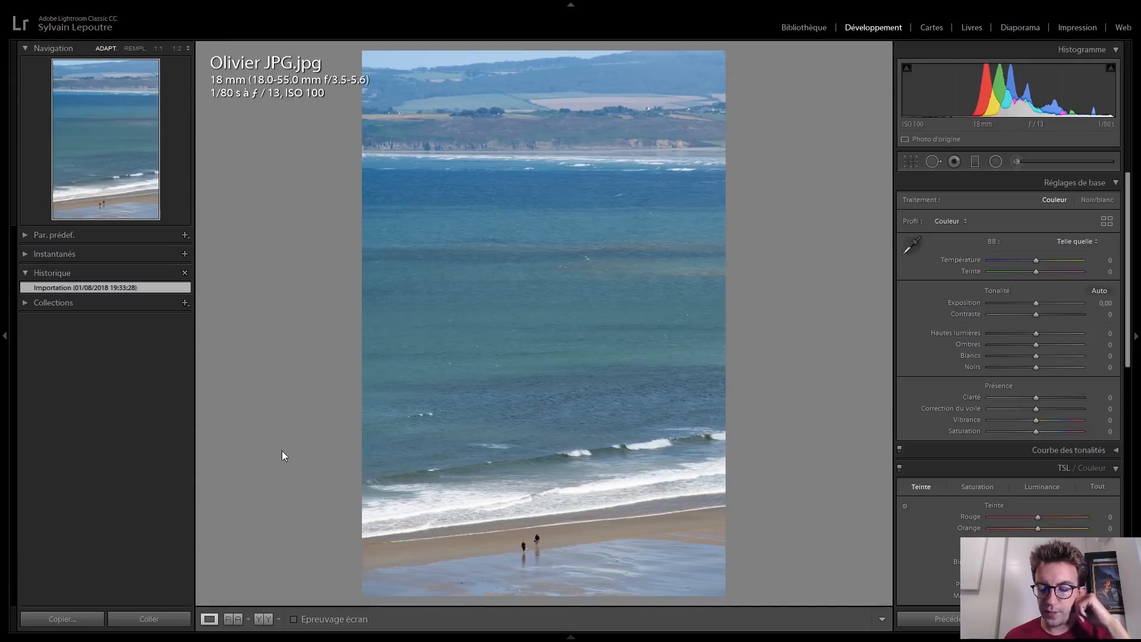
key(Right)
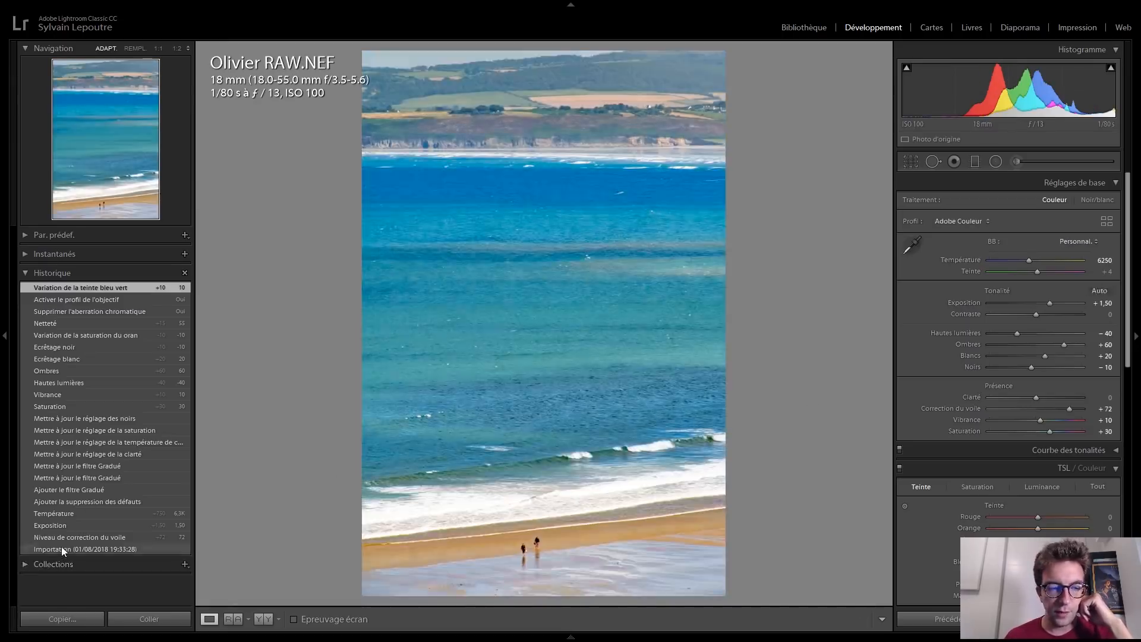
Step: Return the seascape RAW photo to its Importation state and compare that unedited version with the JPG
click(62, 548)
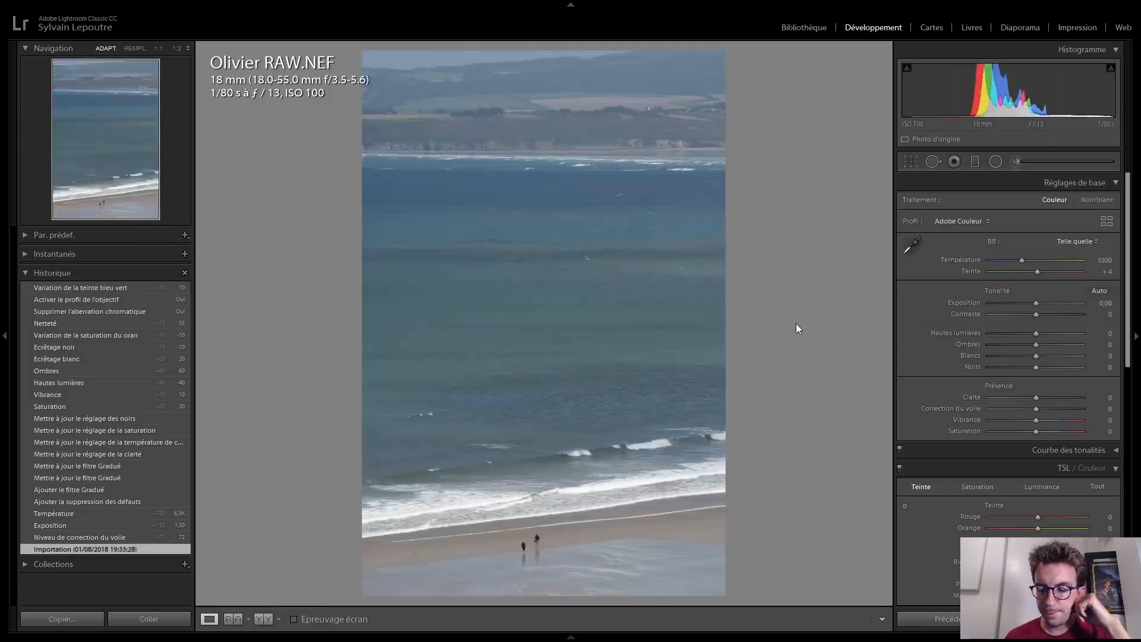
key(Left)
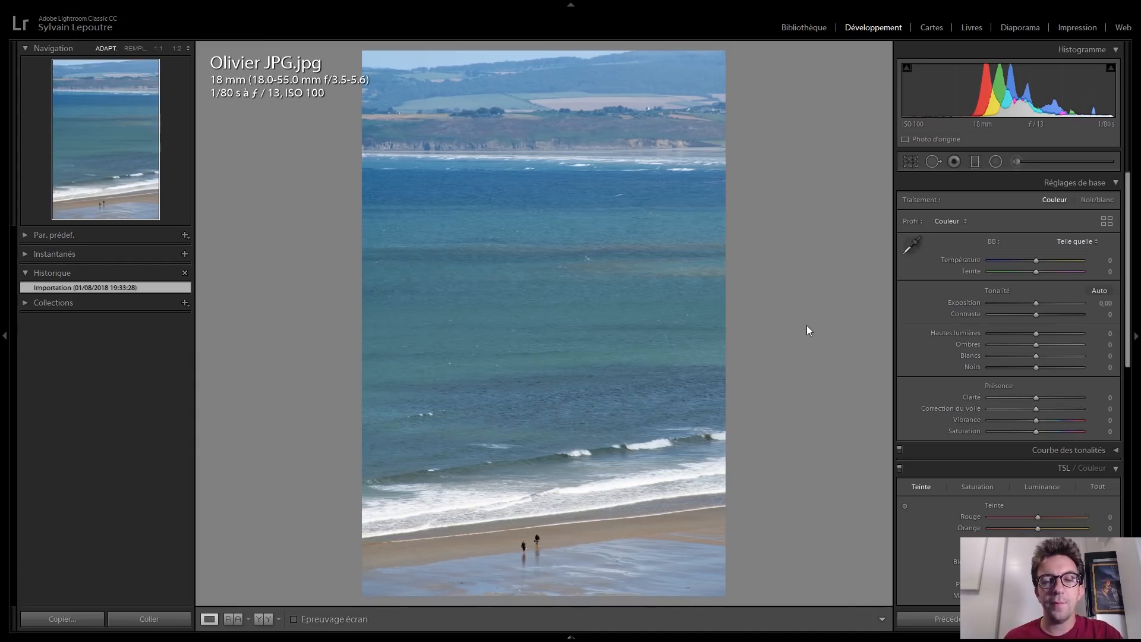
key(Right)
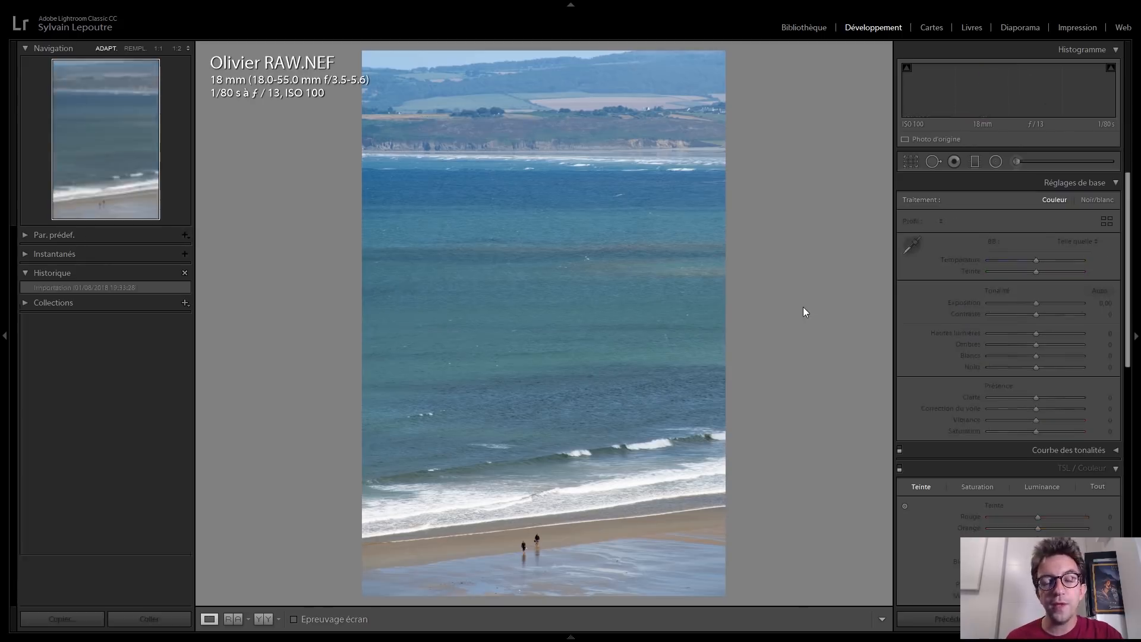
Step: Restore the seascape RAW photo to its latest edited history state and compare it with the JPG version
click(88, 285)
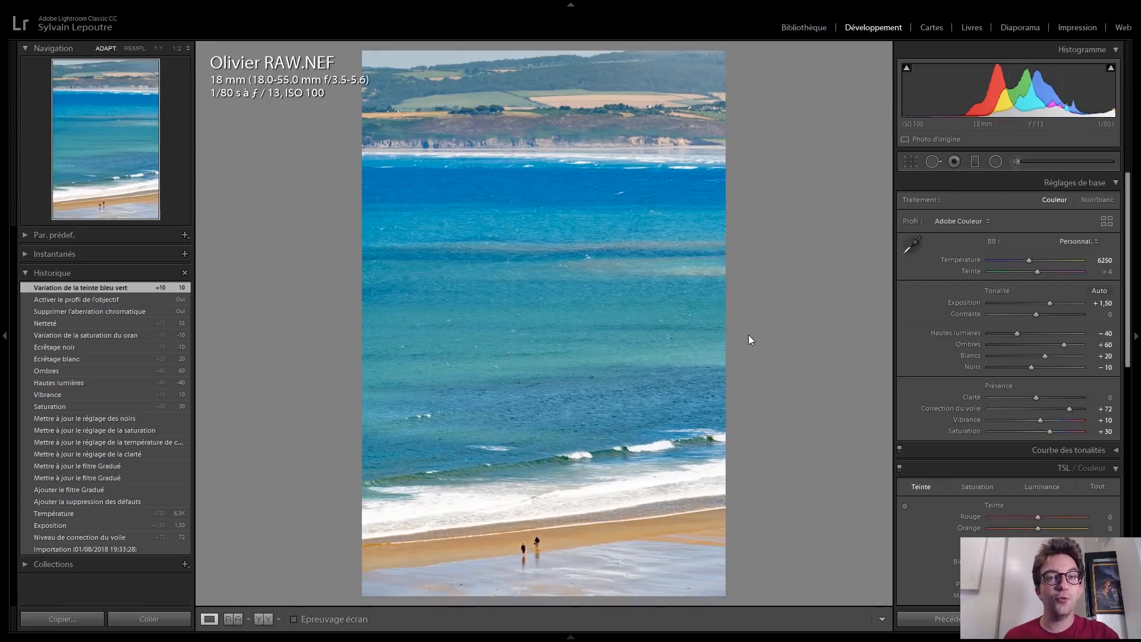
key(Left)
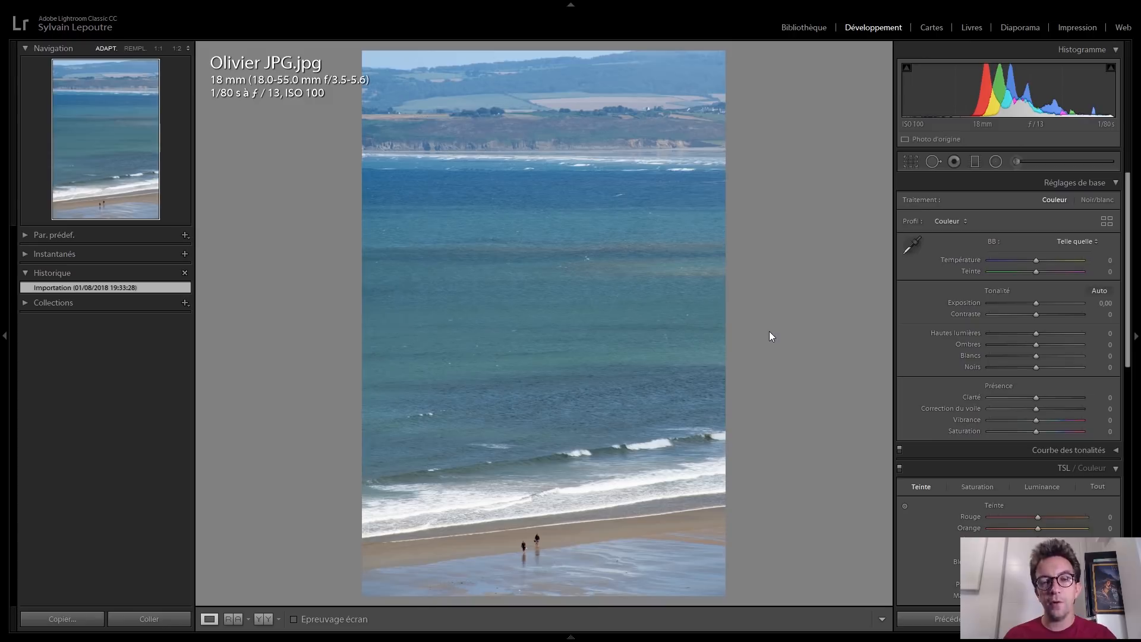
key(Right)
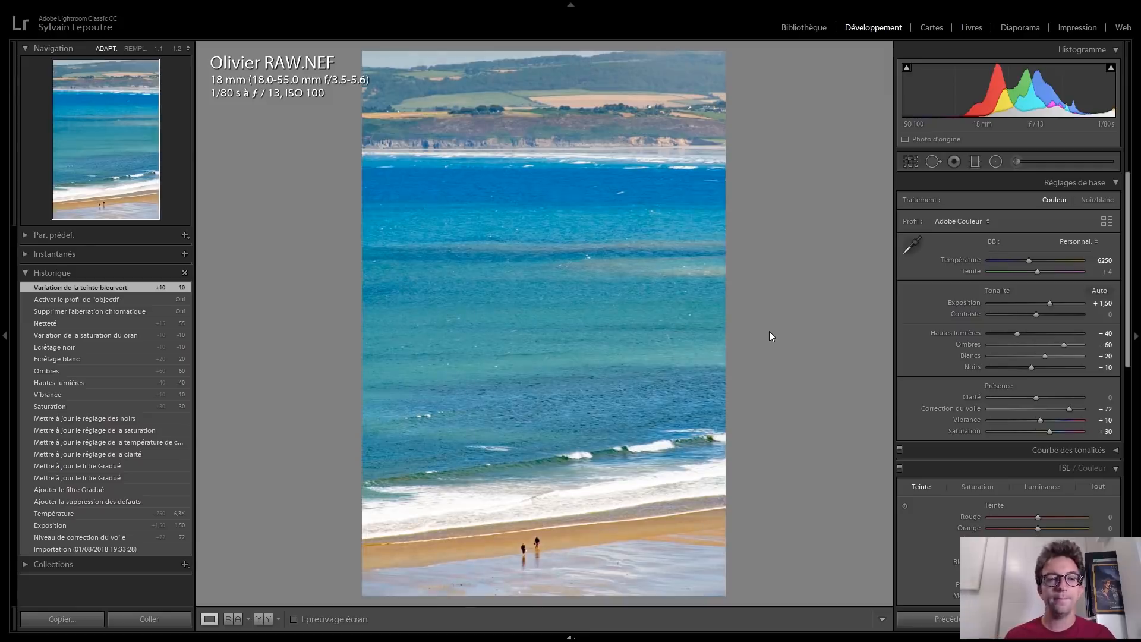
Step: Switch to the misty mountain valley RAW photo and examine its cliffs and surrounding details at 1:1
key(Left)
key(Left)
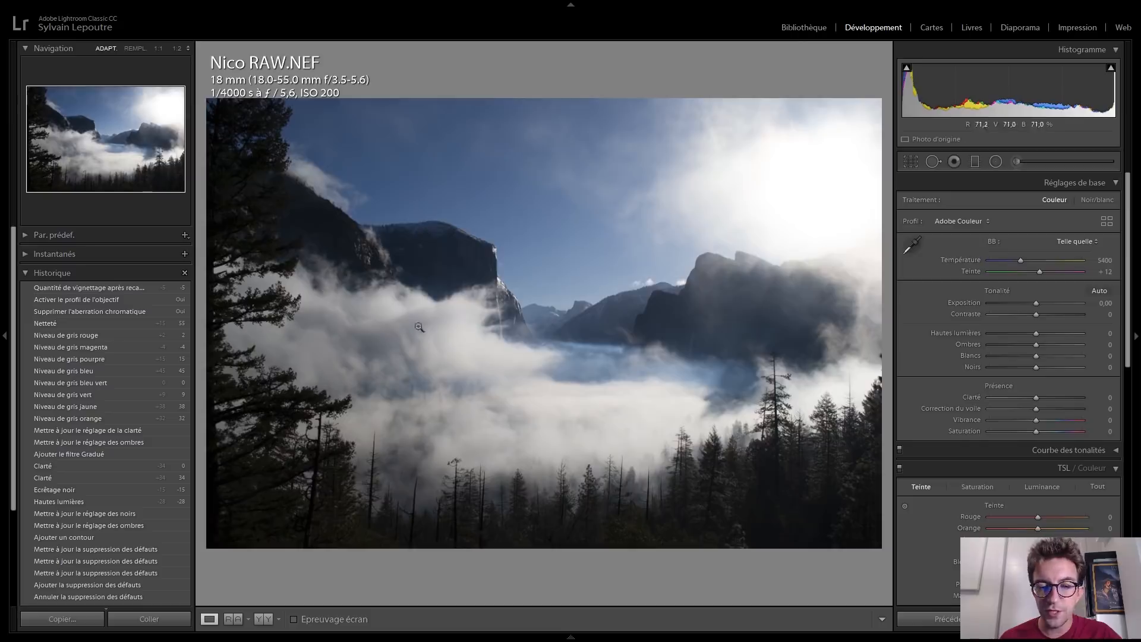
click(420, 232)
drag(535, 264, 313, 255)
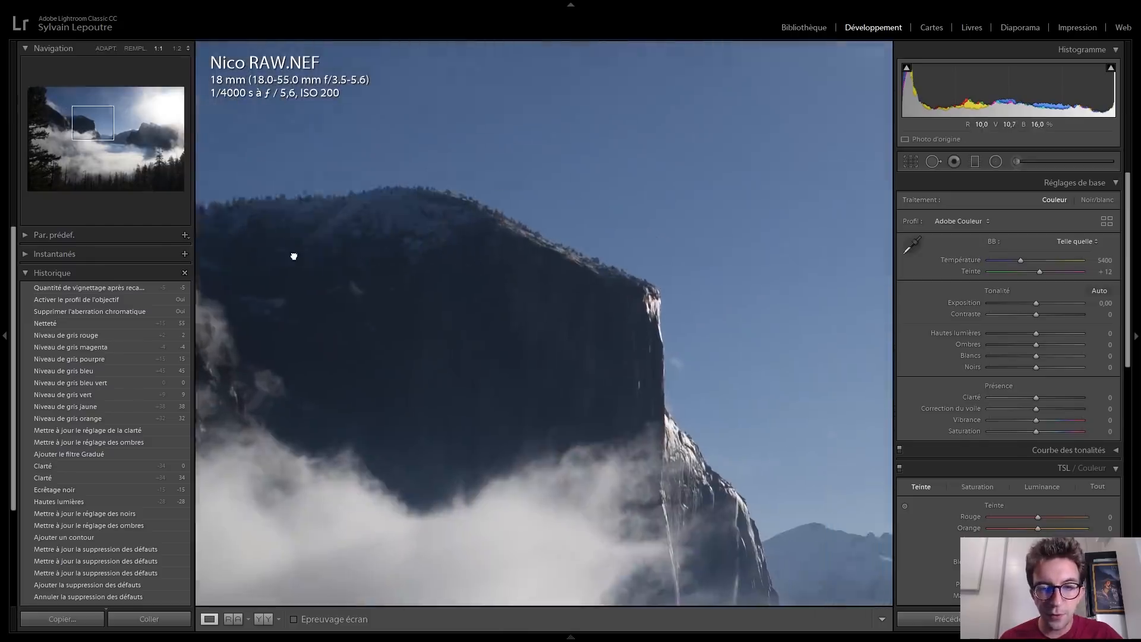
drag(406, 288, 684, 327)
drag(768, 423, 236, 268)
click(545, 296)
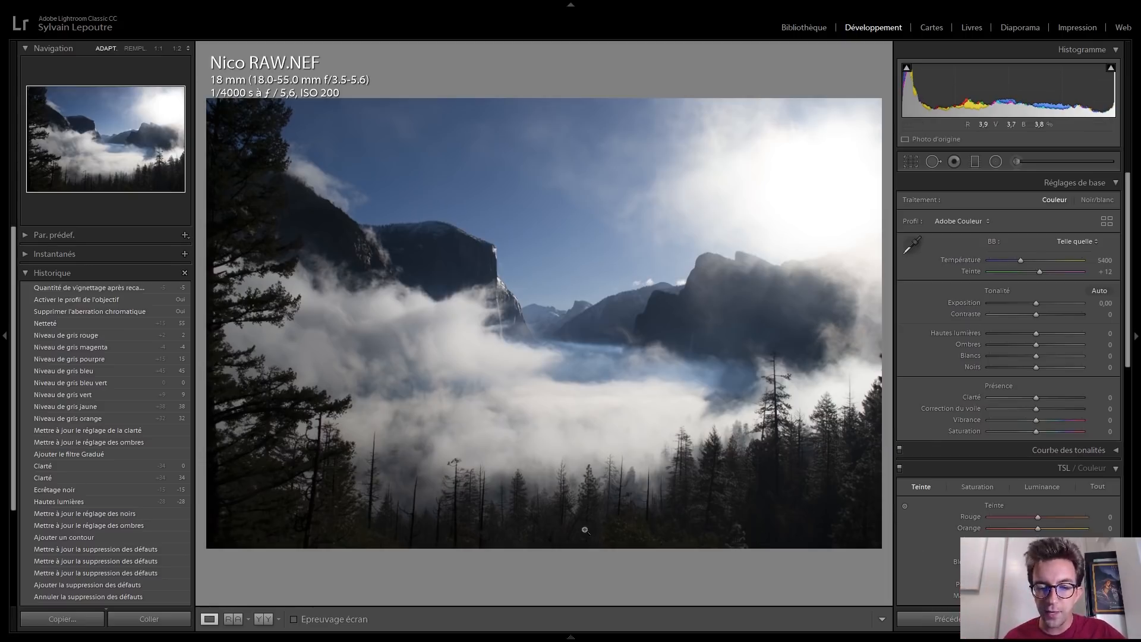
Step: Examine the valley photo's foreground trees and low mist at 1:1, and return to the full view
click(574, 496)
drag(661, 493, 355, 337)
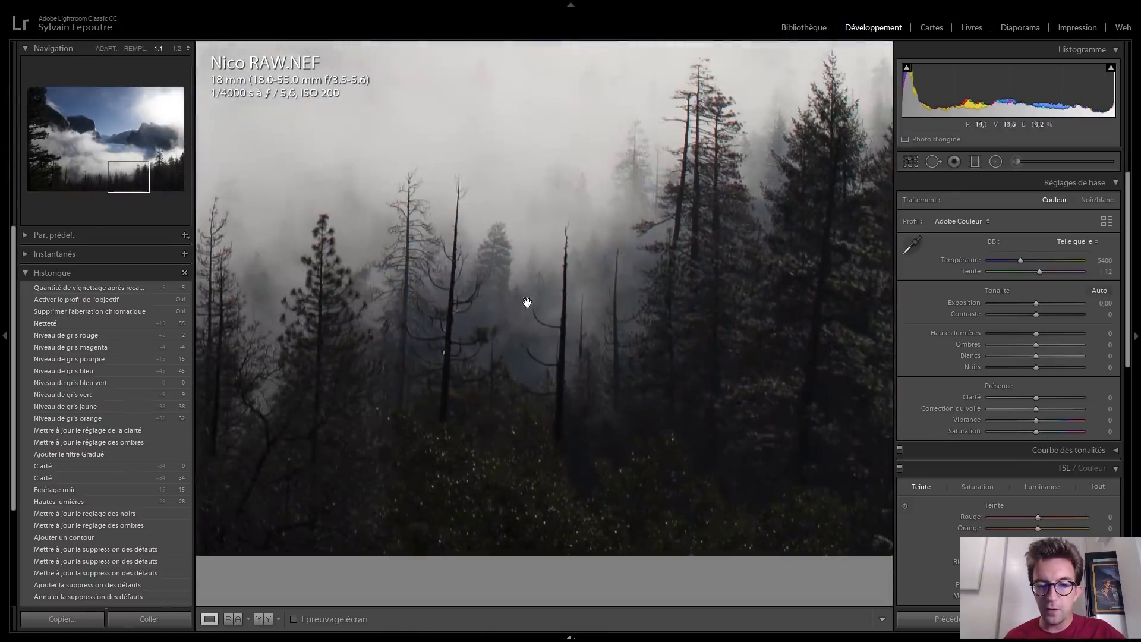
drag(725, 203, 540, 367)
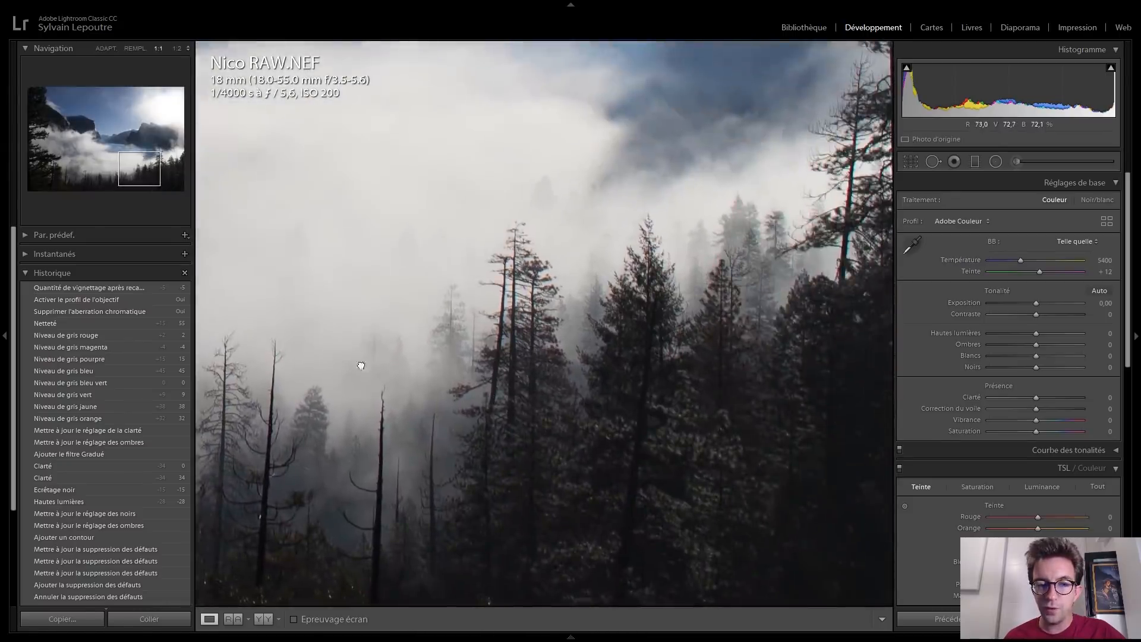
drag(359, 365, 721, 344)
drag(313, 347, 660, 364)
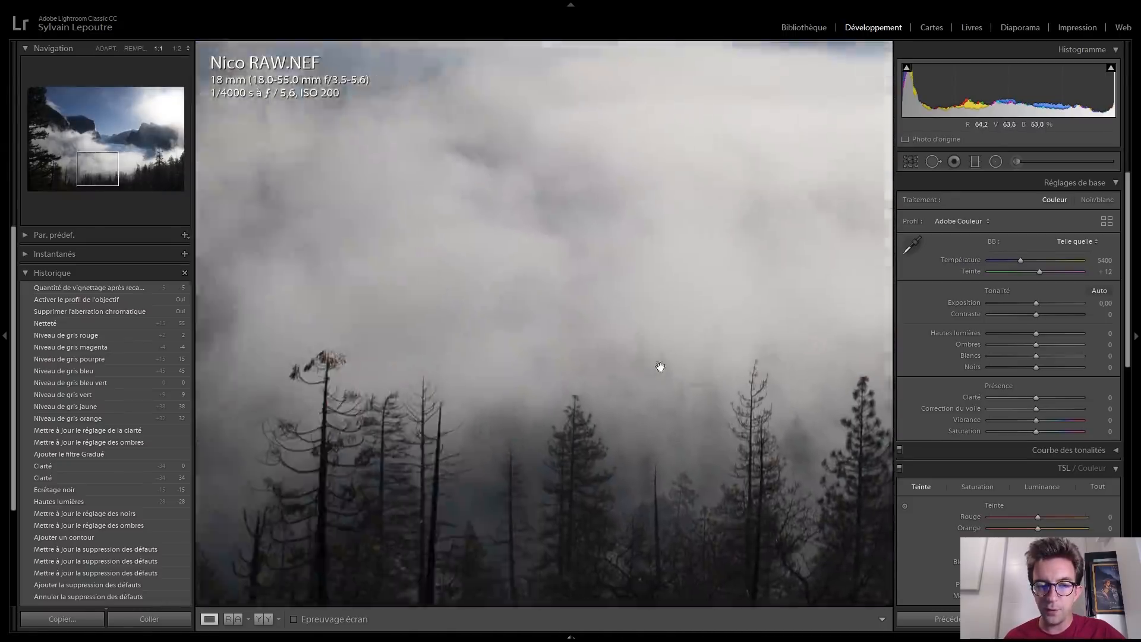
click(618, 364)
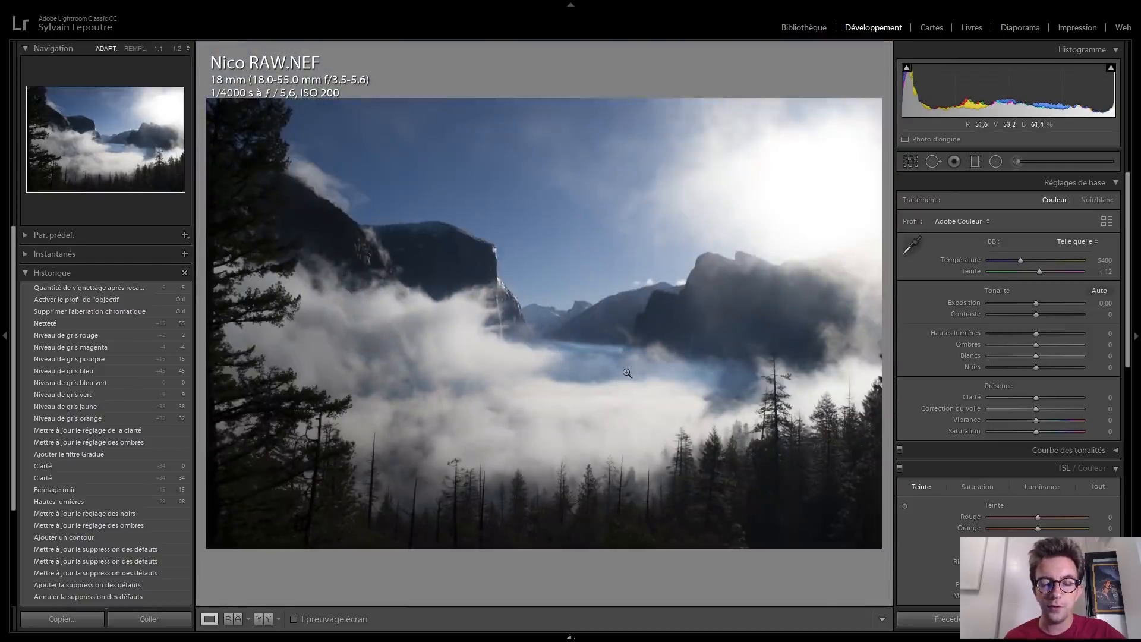
Step: Inspect the valley's sunlit cliff and the shaded mountain across from it at 1:1, and return to the full view
click(464, 246)
click(726, 474)
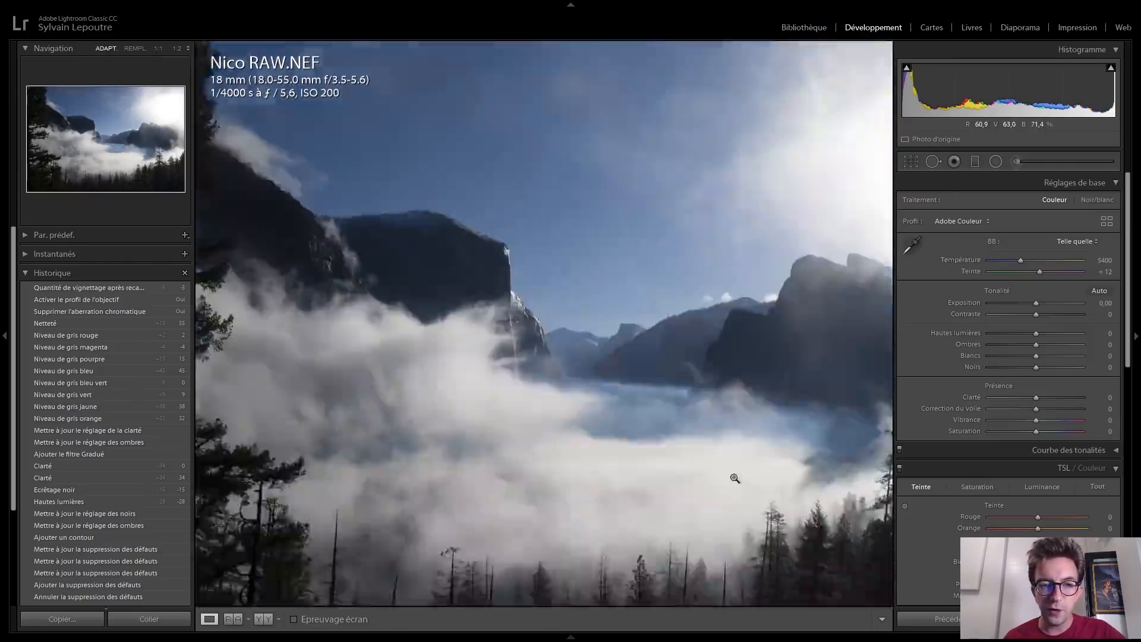
click(434, 247)
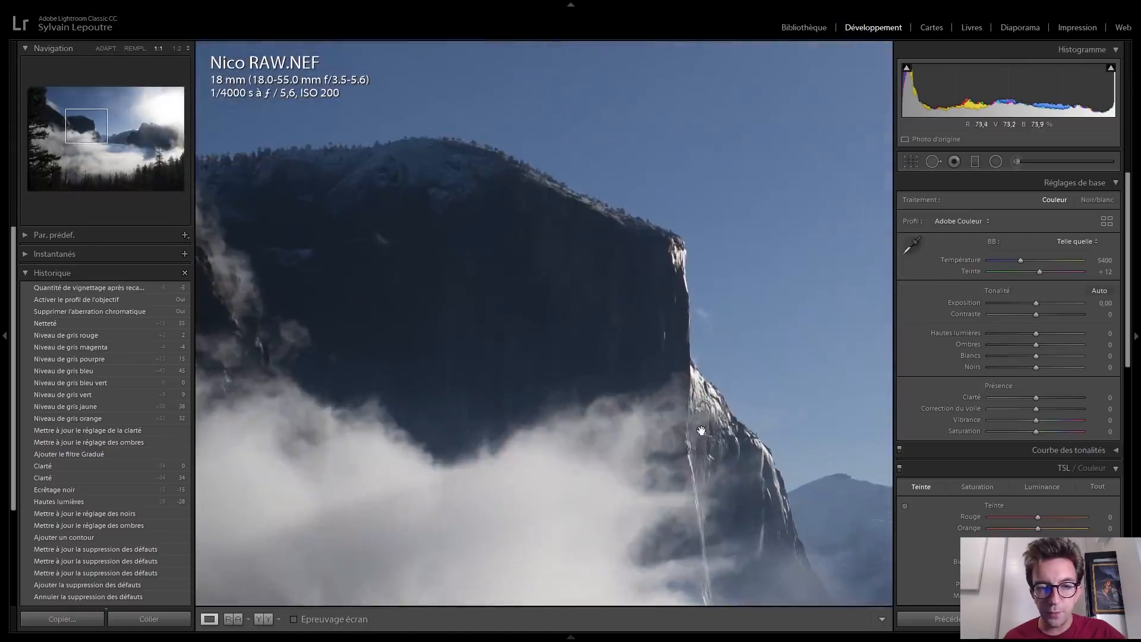
click(122, 137)
drag(69, 246, 24, 238)
drag(854, 199, 550, 193)
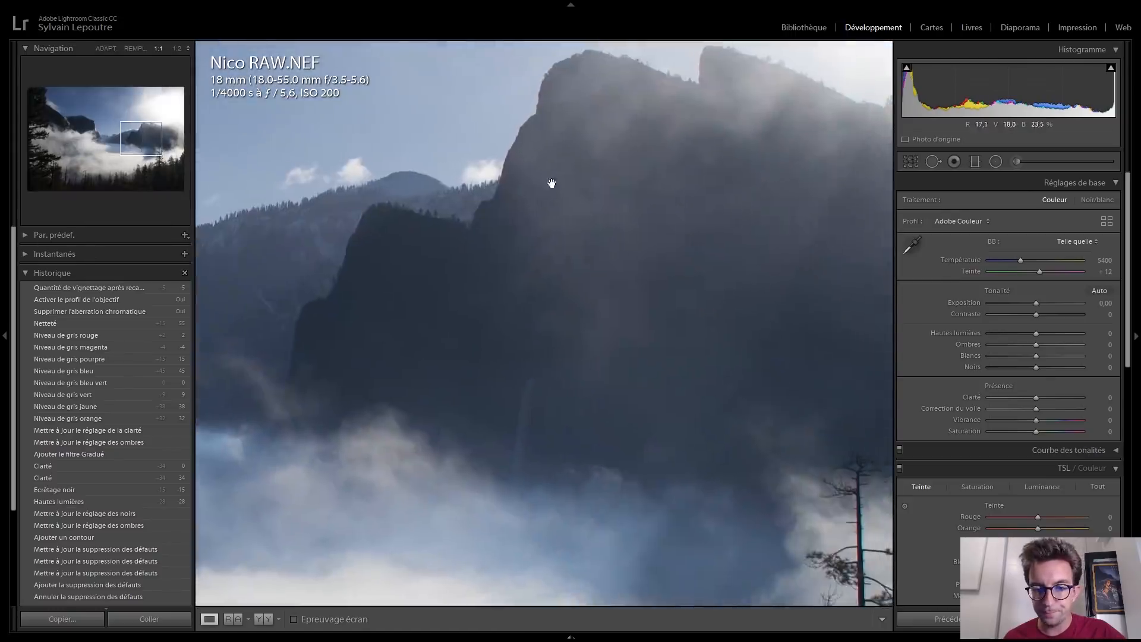
click(685, 328)
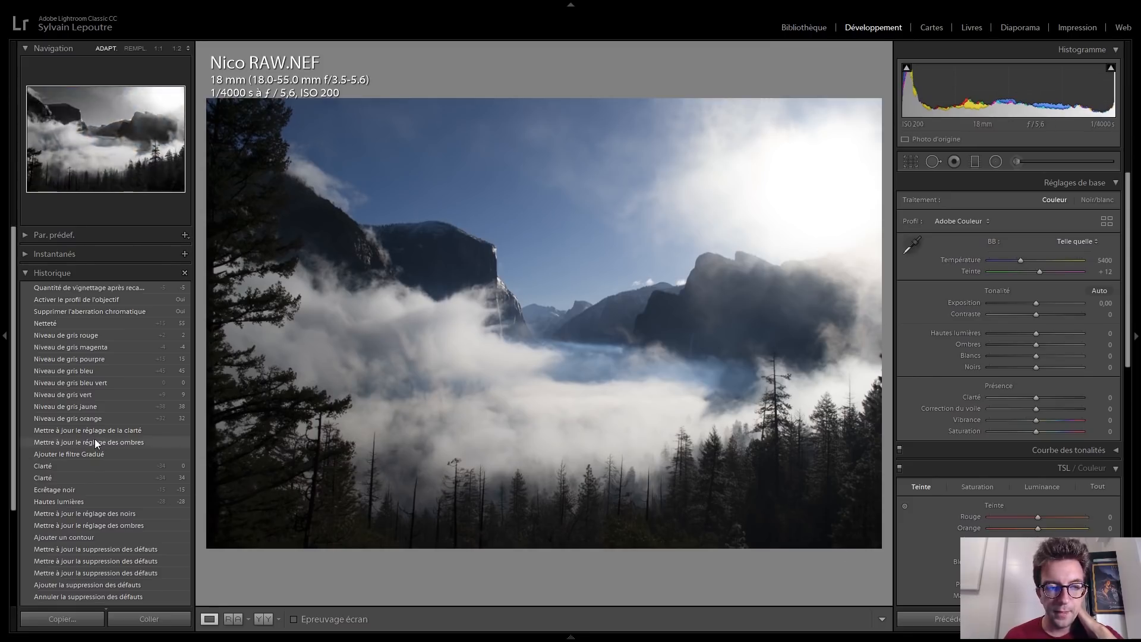
Step: Restore the valley photo to its latest black-and-white history state and review its develop settings from the basic adjustments to the effects
click(85, 285)
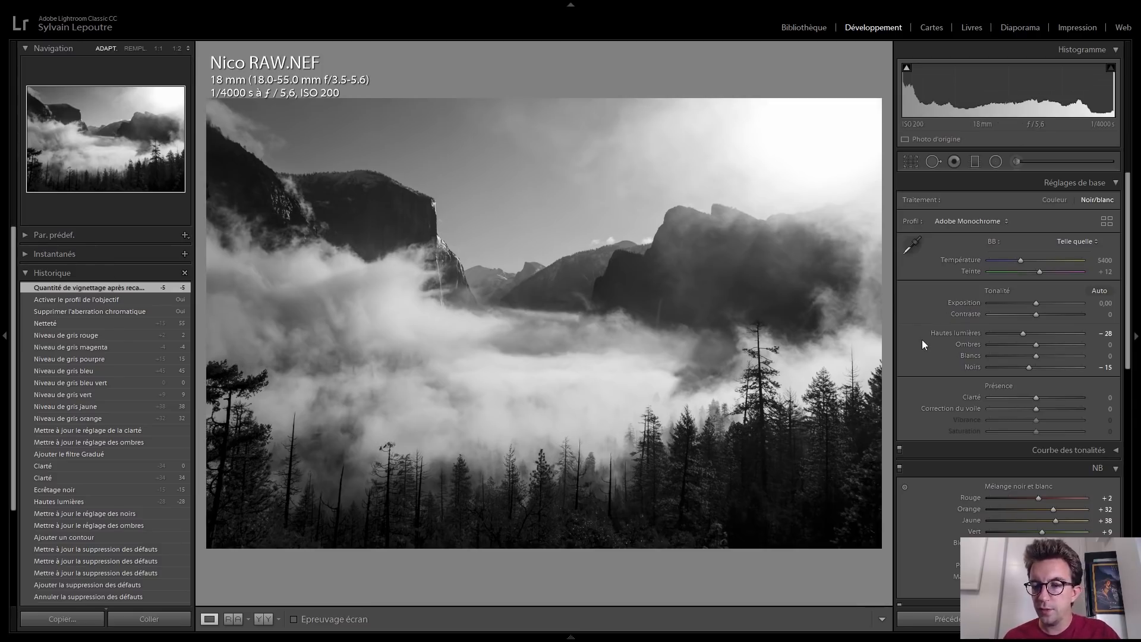
scroll(922, 340, down, 5)
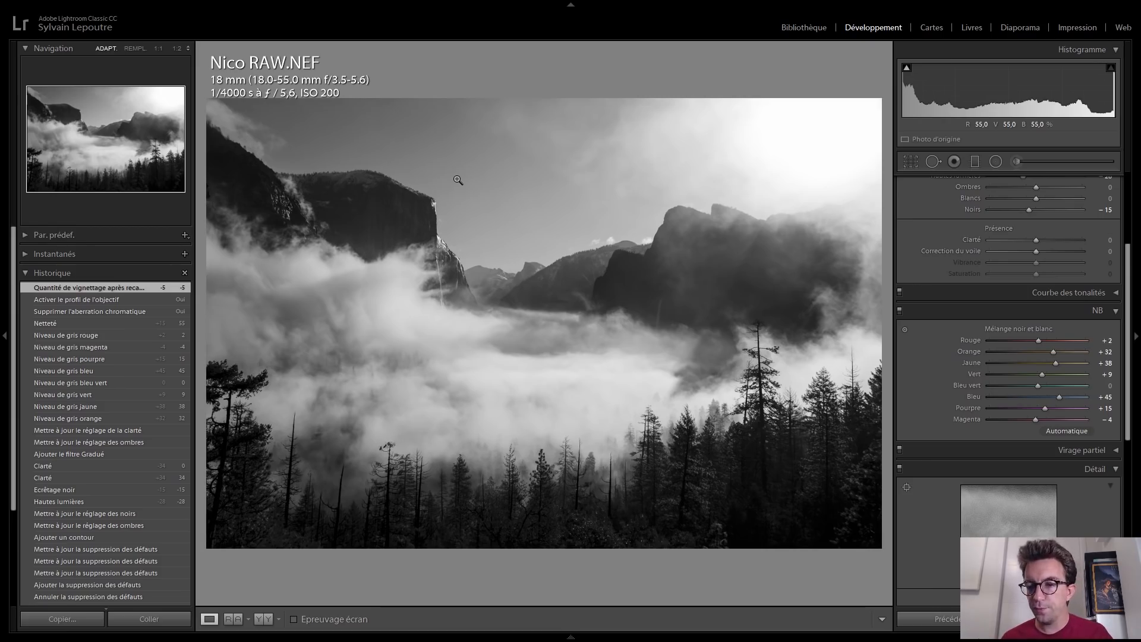
scroll(906, 376, down, 2)
scroll(905, 374, down, 2)
scroll(915, 376, down, 2)
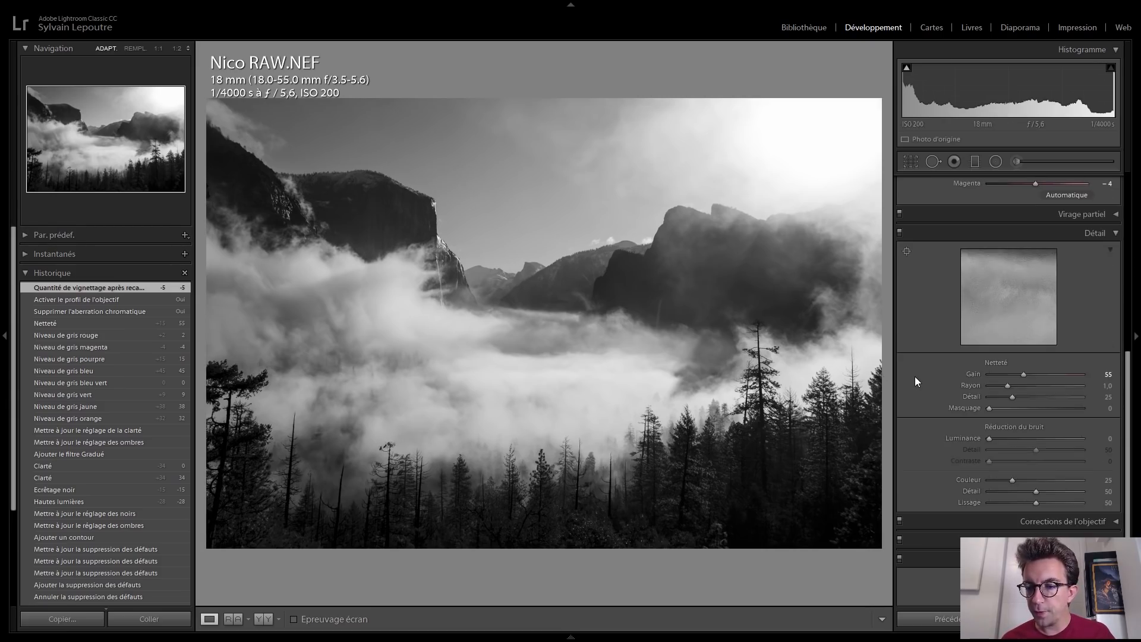
scroll(940, 369, down, 2)
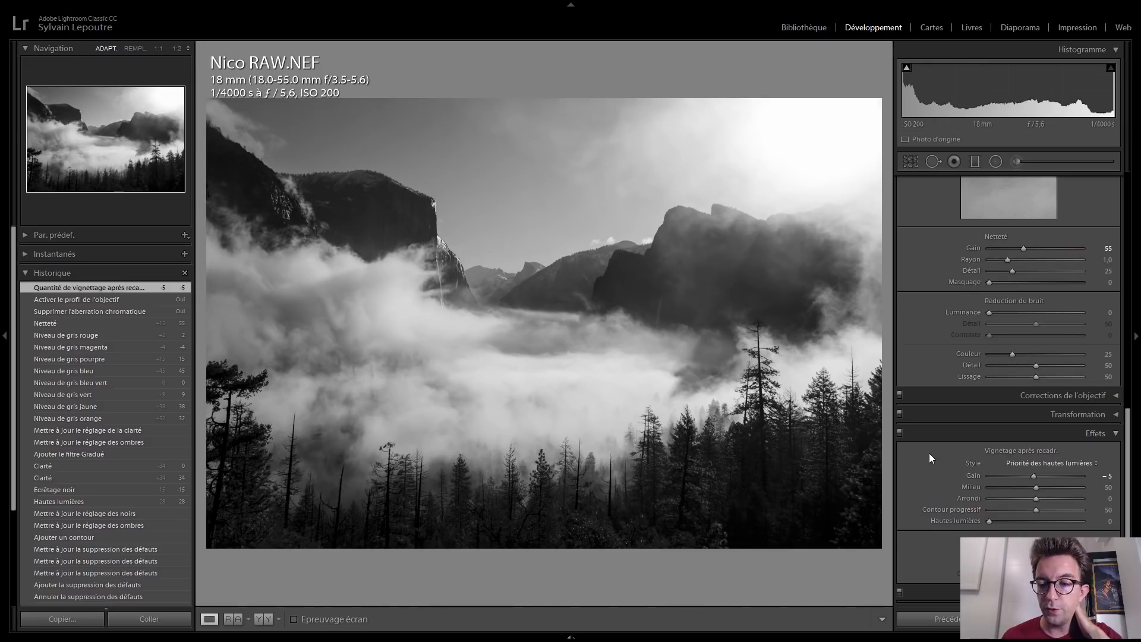
scroll(920, 465, up, 5)
scroll(918, 461, up, 2)
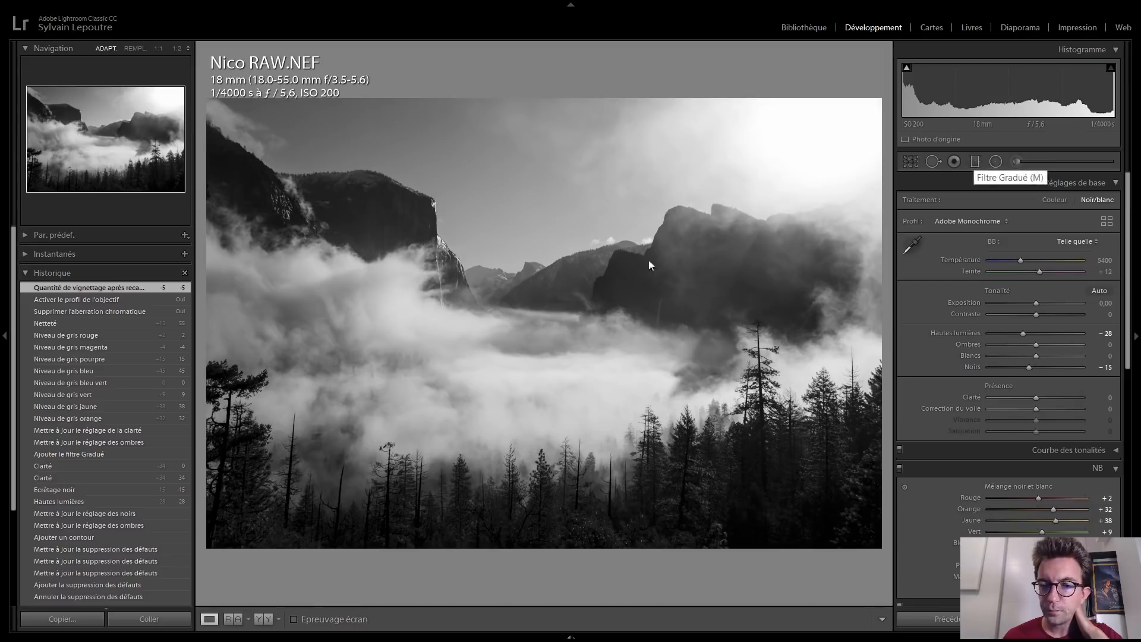
Step: Review the valley photo's full edit history from the post-crop vignetting back to Importation
scroll(127, 346, down, 3)
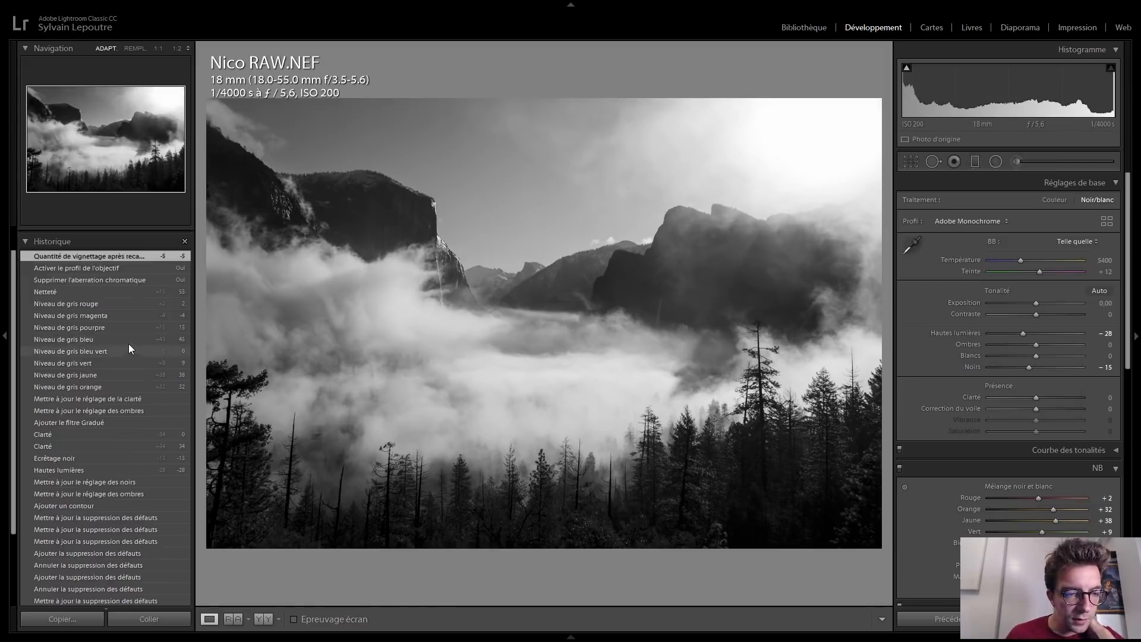
scroll(128, 344, down, 1)
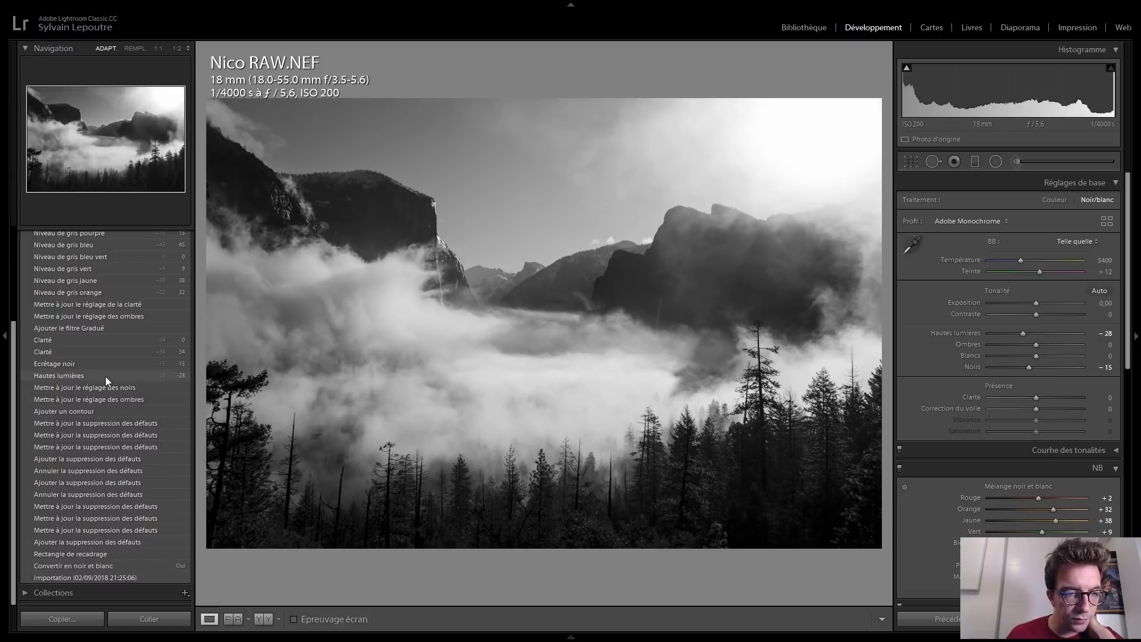
scroll(96, 338, up, 4)
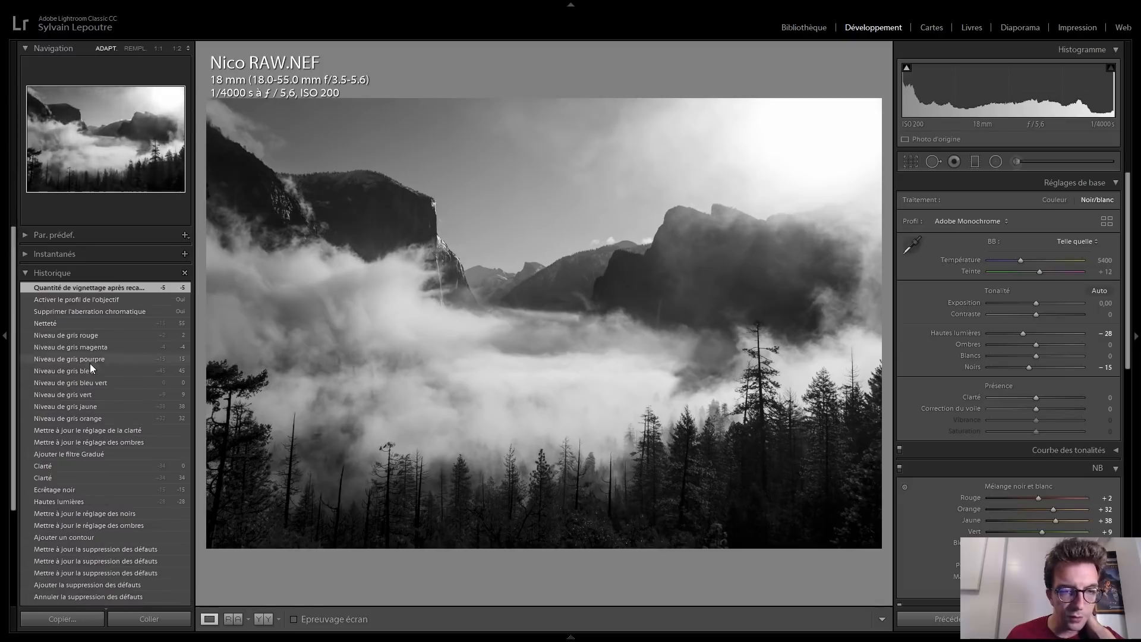
Step: Inspect the graduated filter over the valley's lower half, showing its mask overlay and hiding it again
click(974, 166)
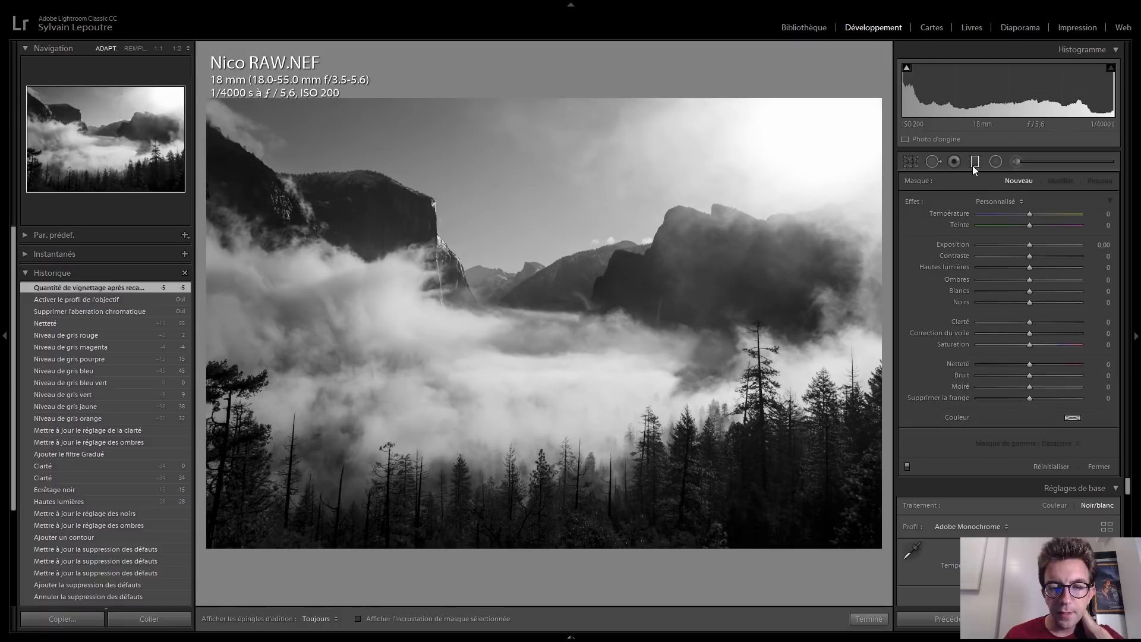
click(521, 343)
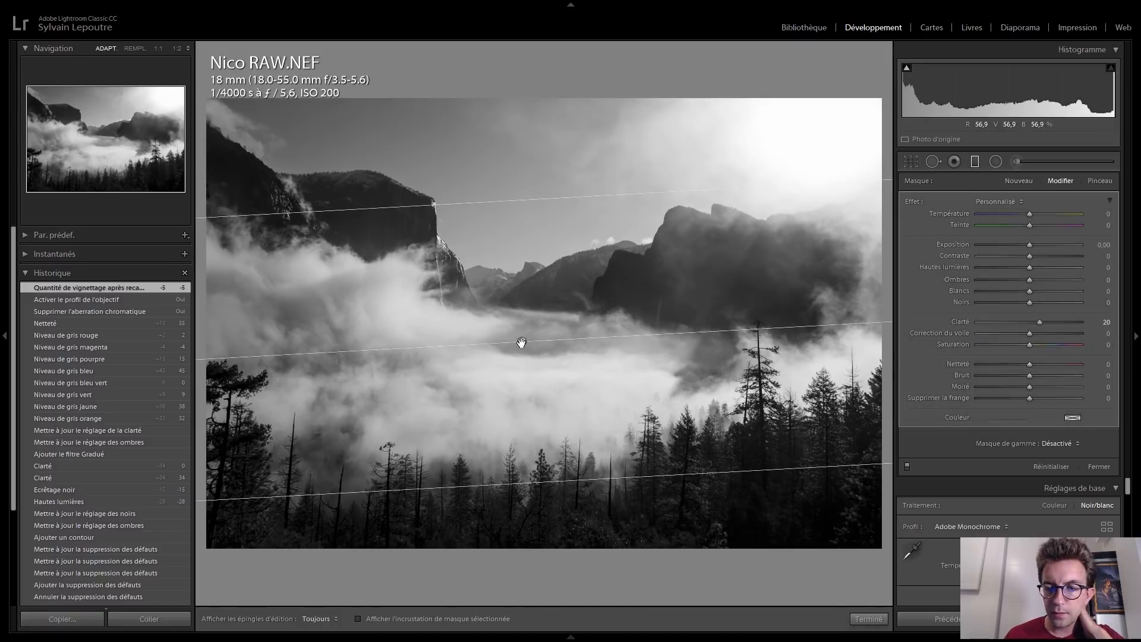
click(358, 620)
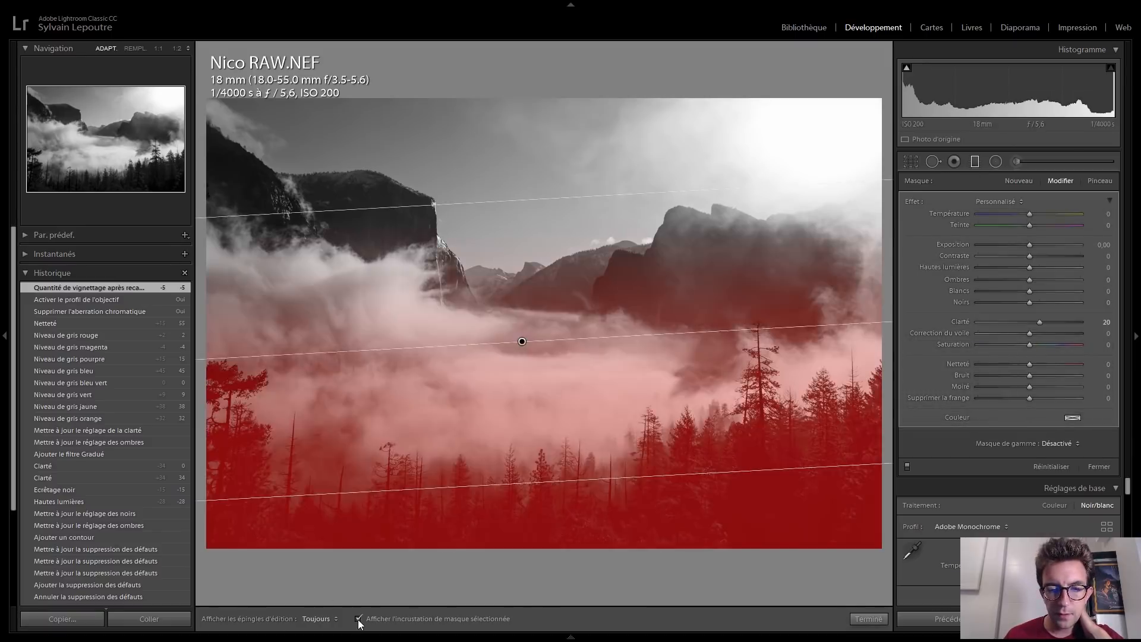
click(358, 620)
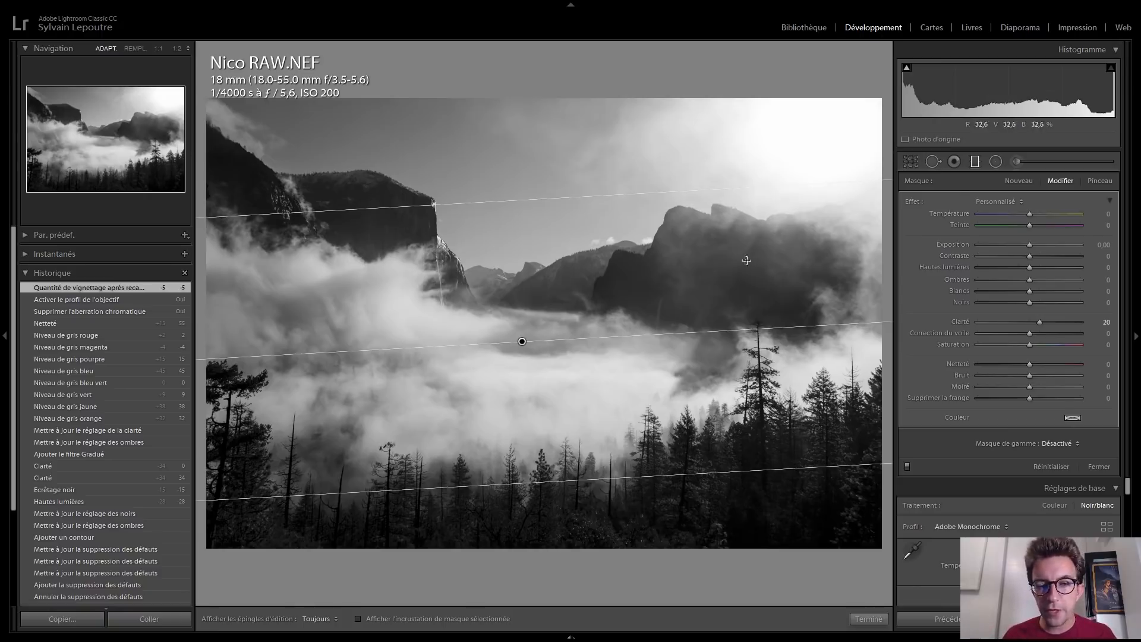
Step: Examine the brush adjustment on the dark cliff and leave the adjustment brush
click(1035, 163)
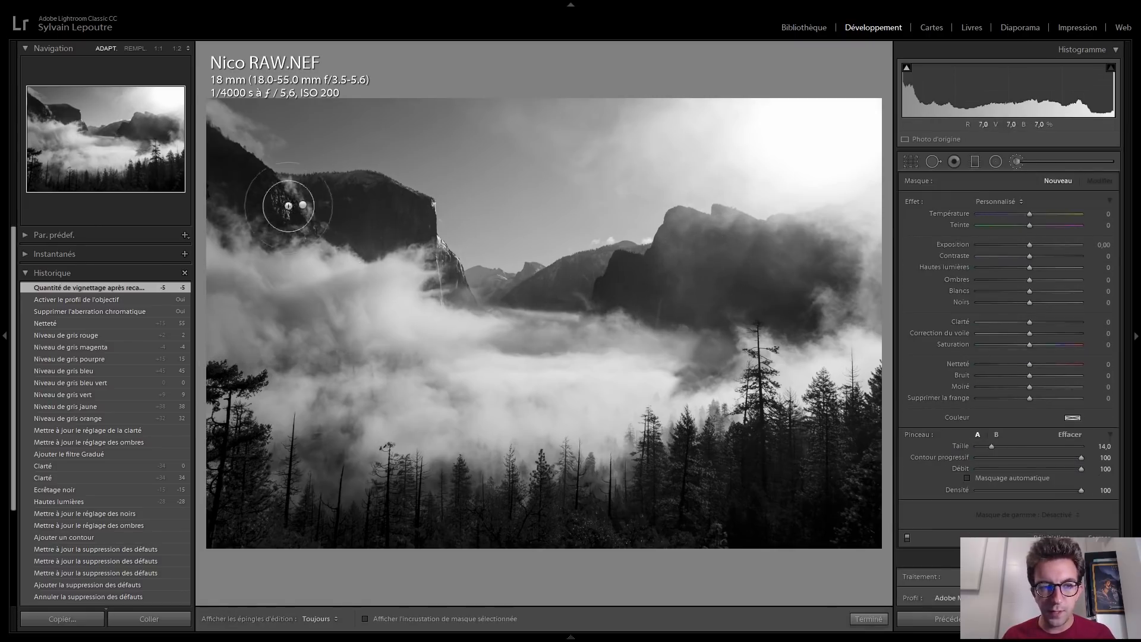
click(302, 205)
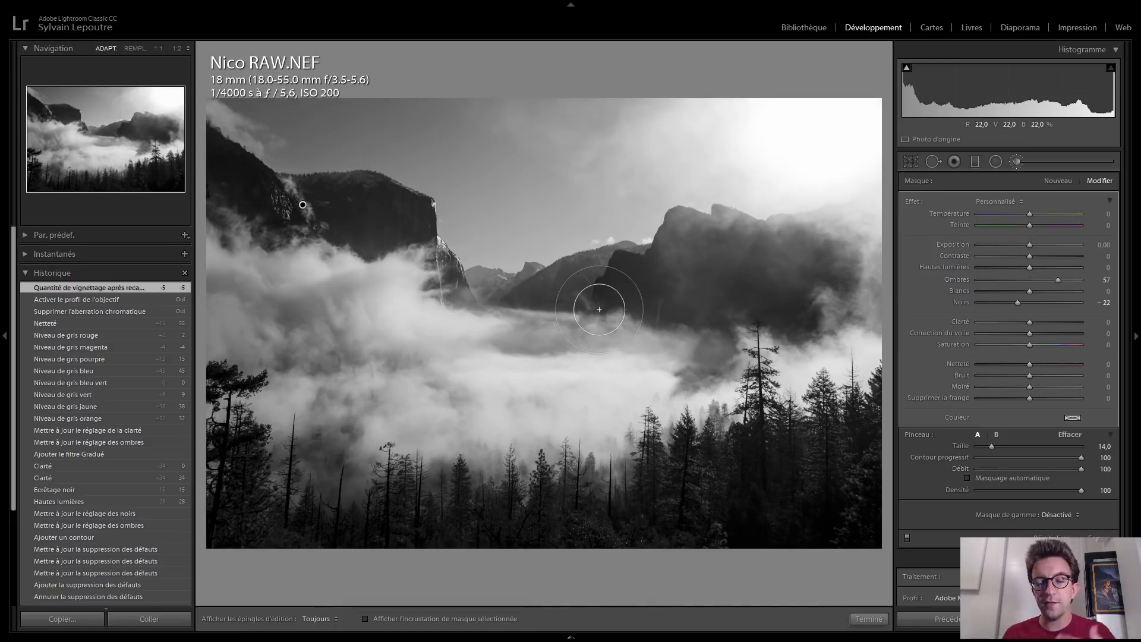
click(1016, 162)
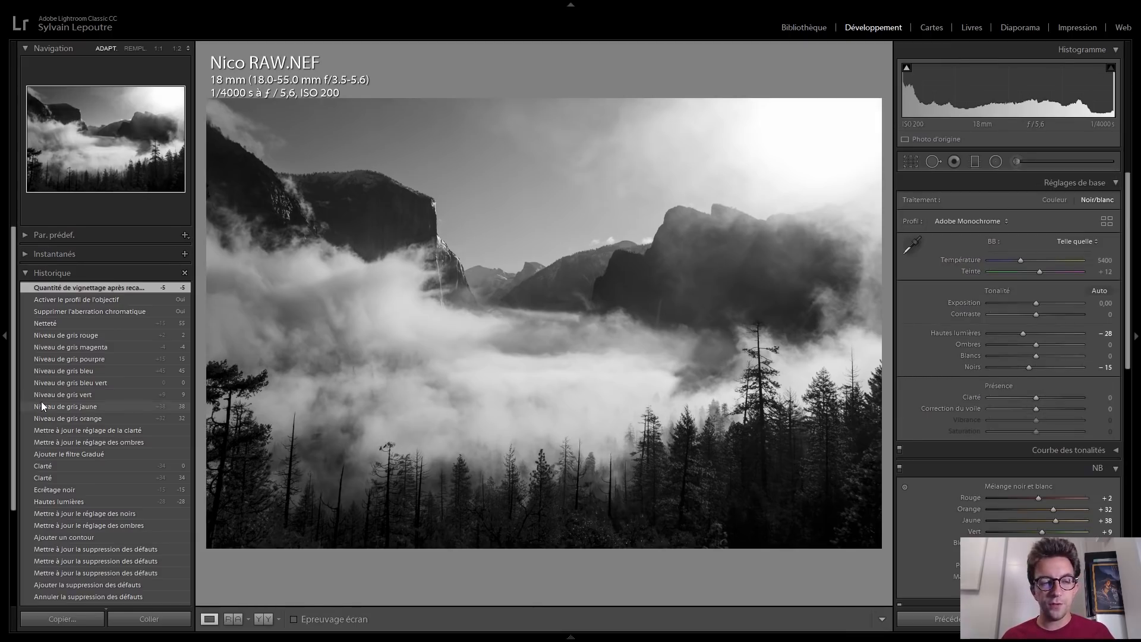
Step: Compare the valley photo's Importation state with its latest edited state, leaving the latest state active
scroll(78, 413, down, 4)
click(82, 577)
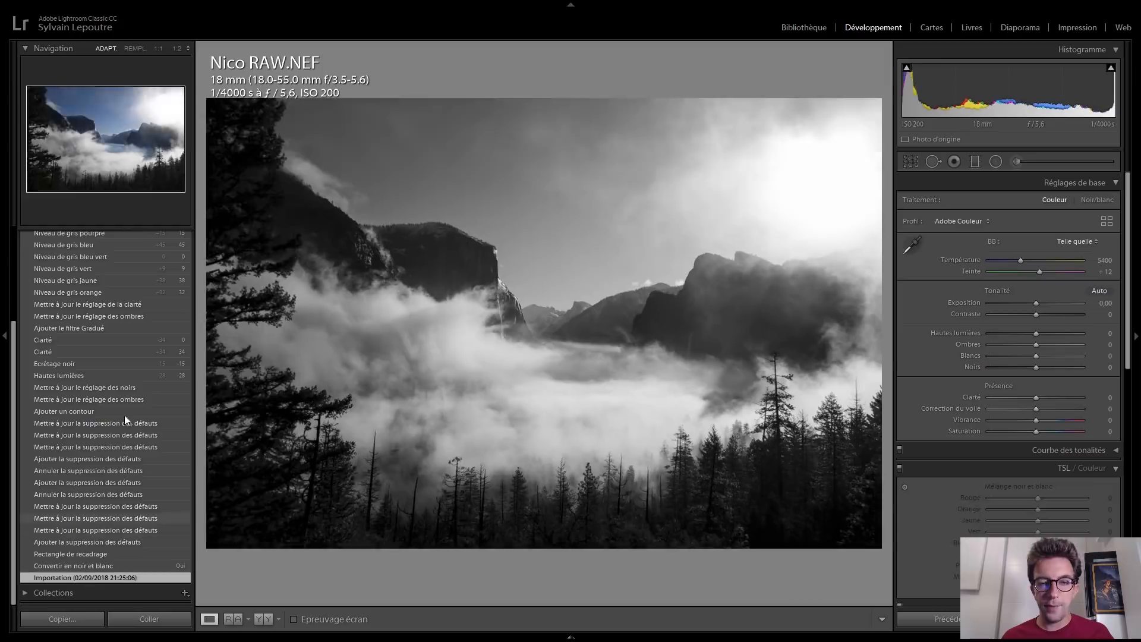
scroll(123, 410, up, 4)
click(101, 286)
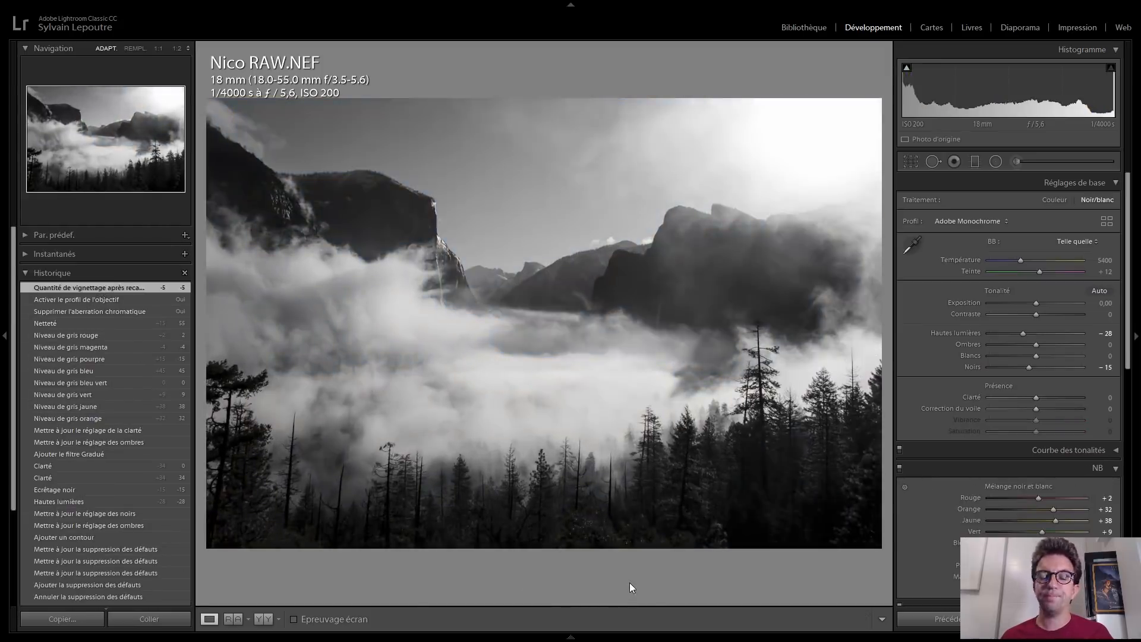
Step: Compare the edited black-and-white valley RAW photo with its JPG version twice, ending on the RAW
key(Right)
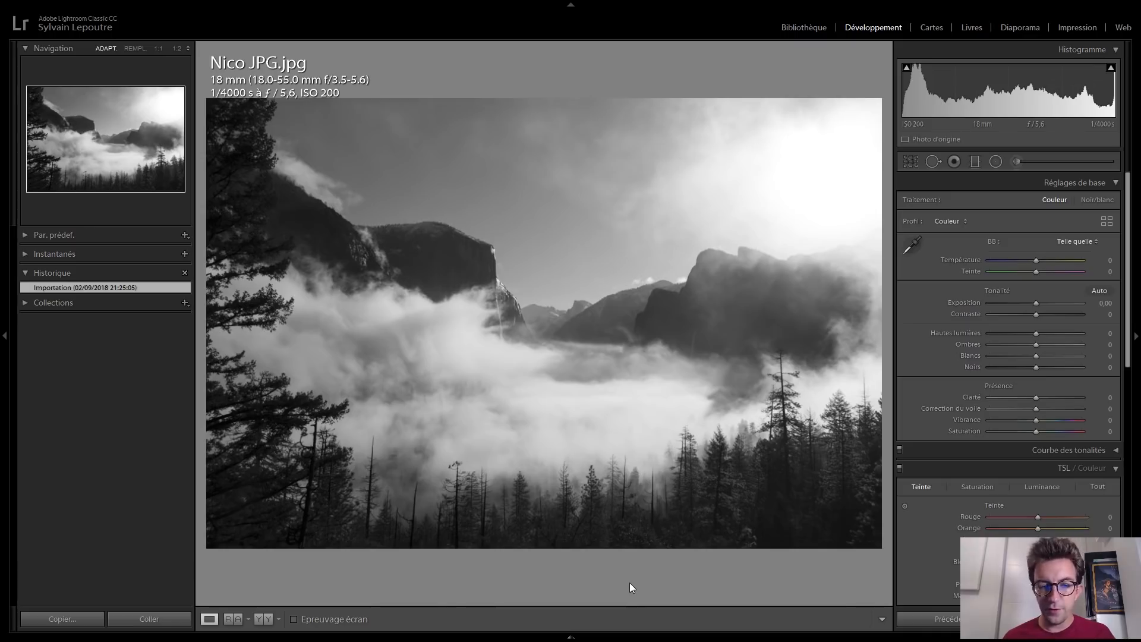
key(Left)
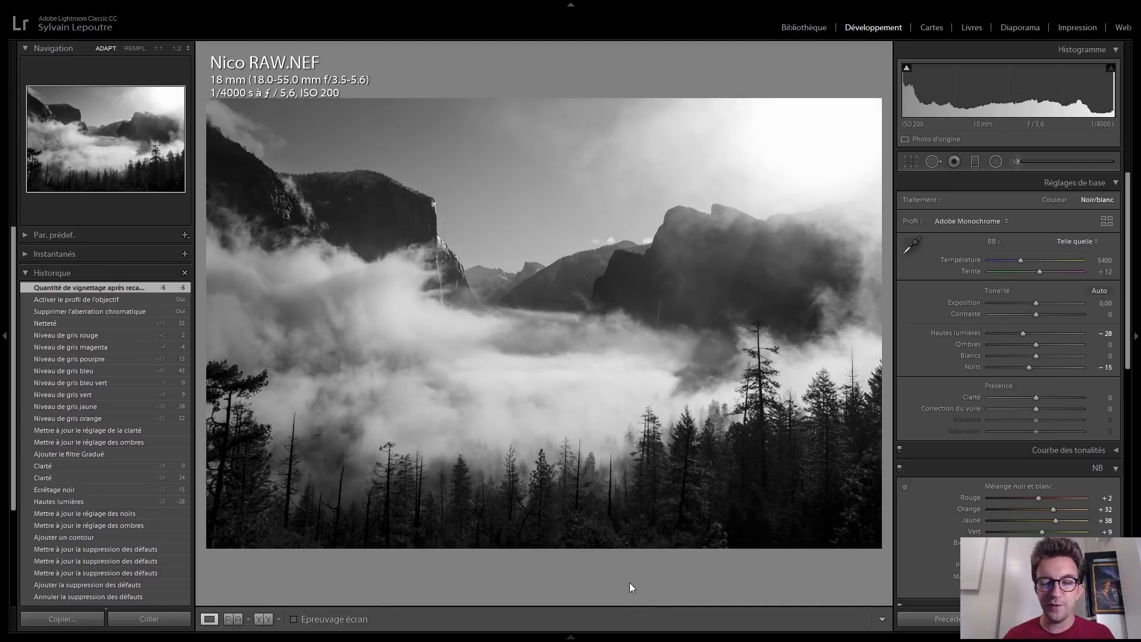
key(Left)
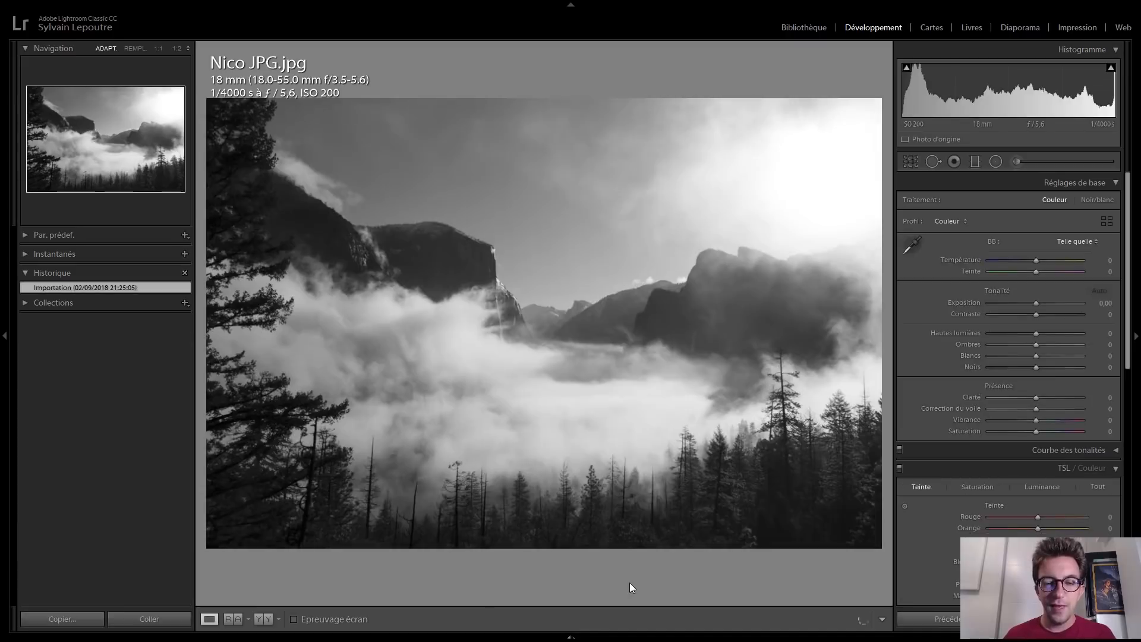
key(Right)
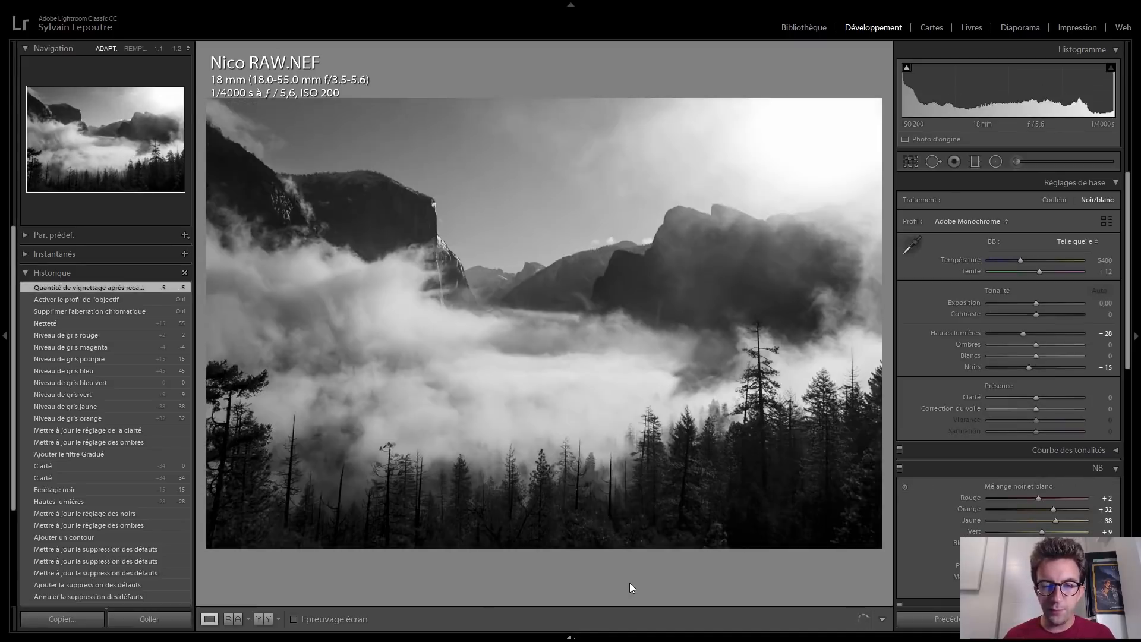
Step: Compare the black-and-white valley RAW edit with its JPG version once more, ending on the JPG
key(Left)
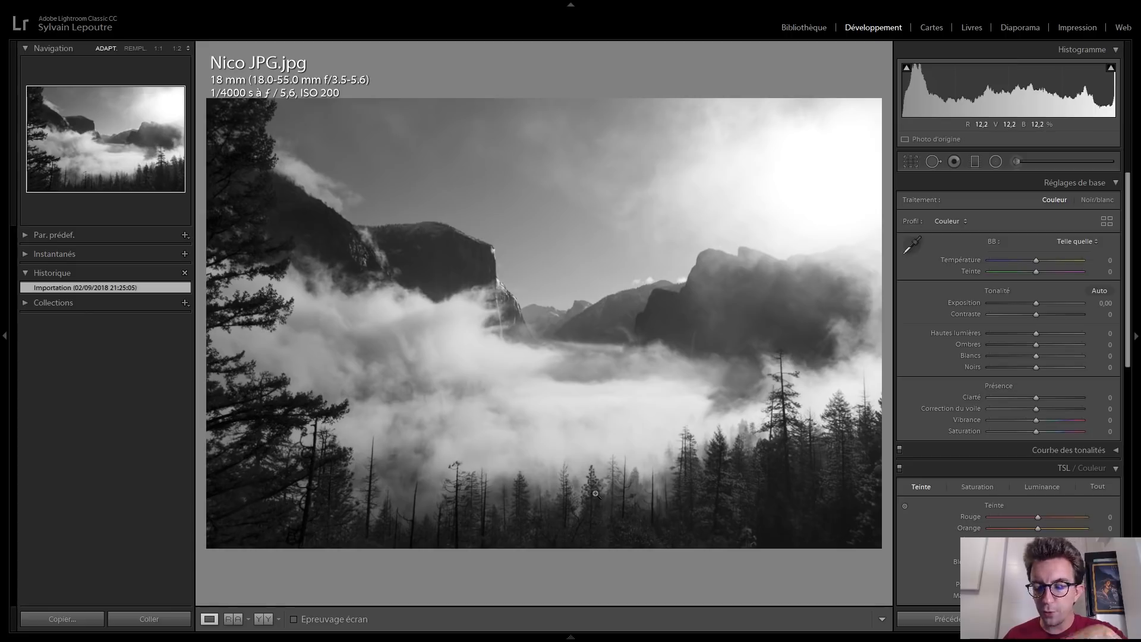
key(Right)
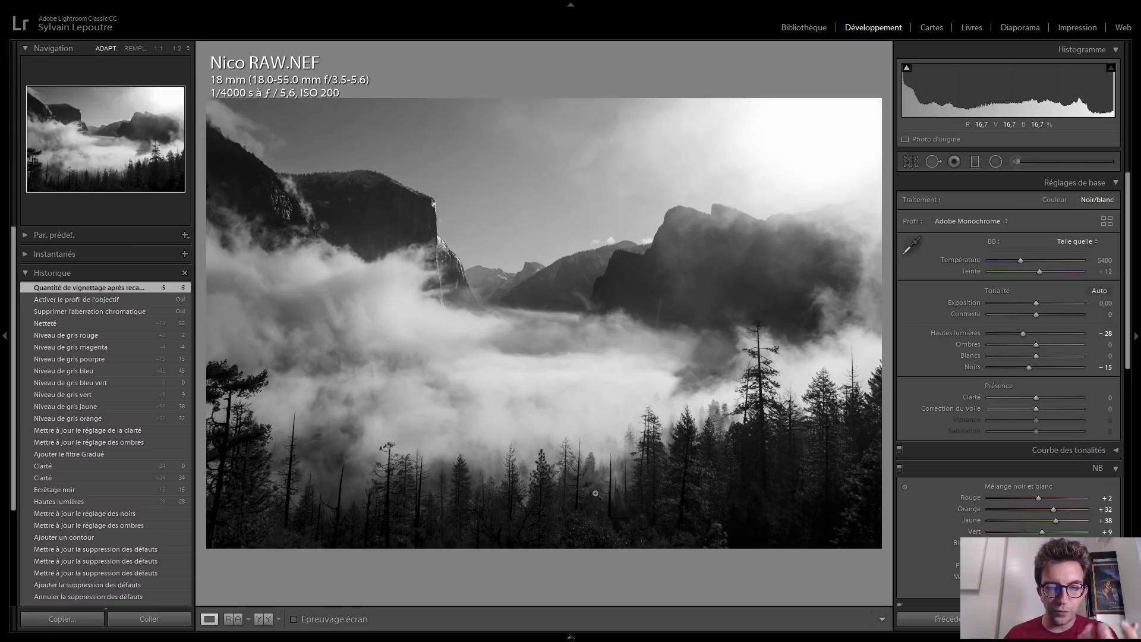
key(Left)
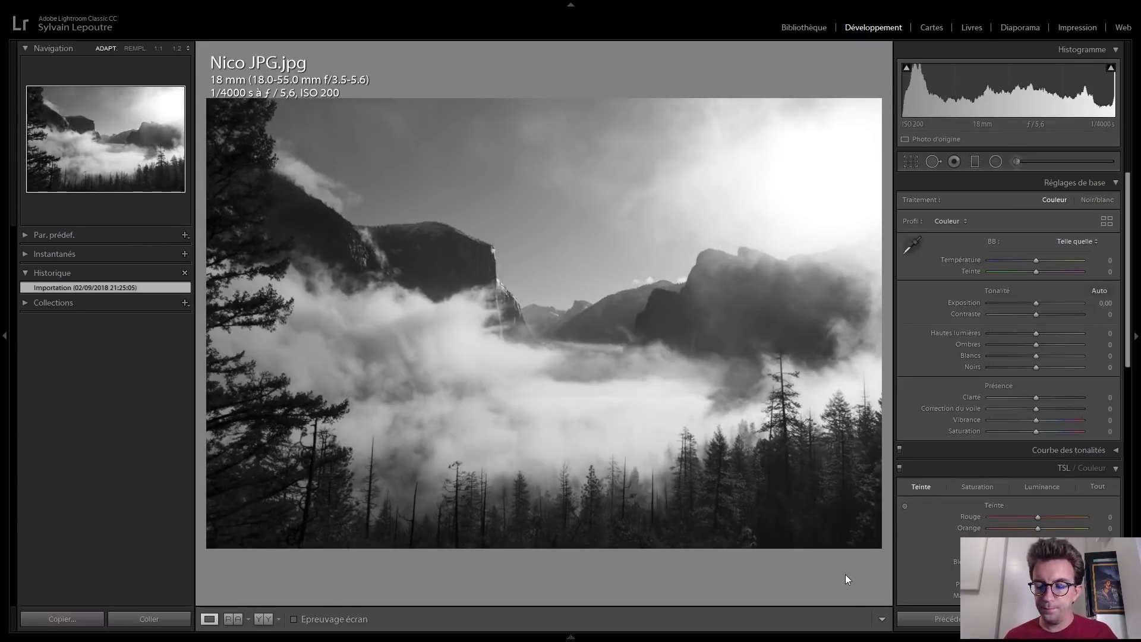
Step: Open the river citadel RAW photo and inspect the crow up close before returning to the full image
key(Left)
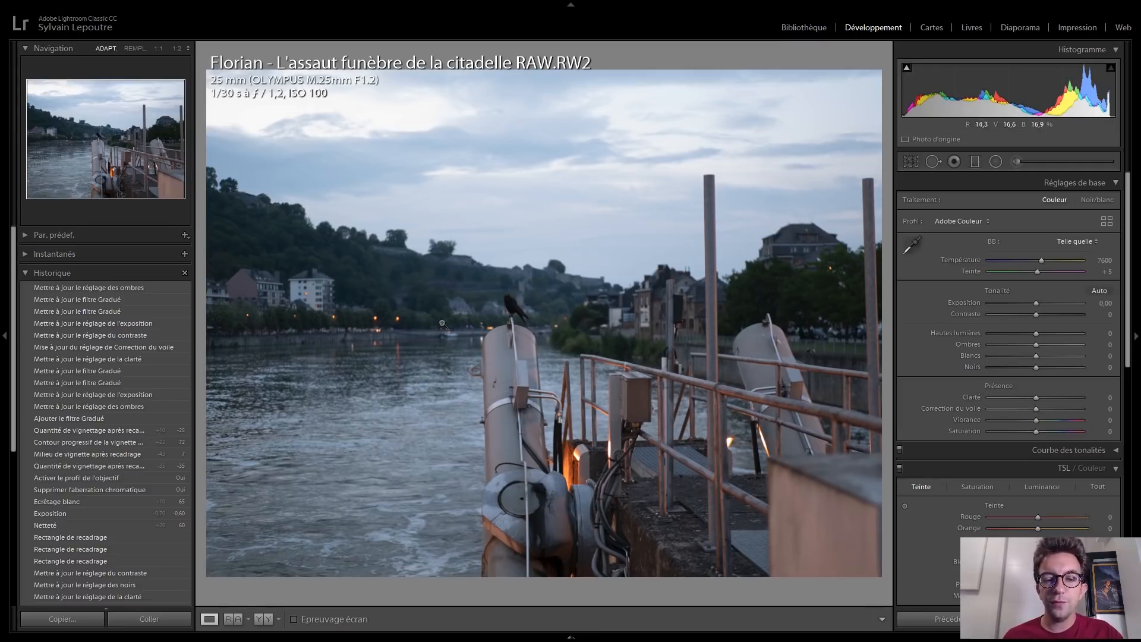
click(515, 305)
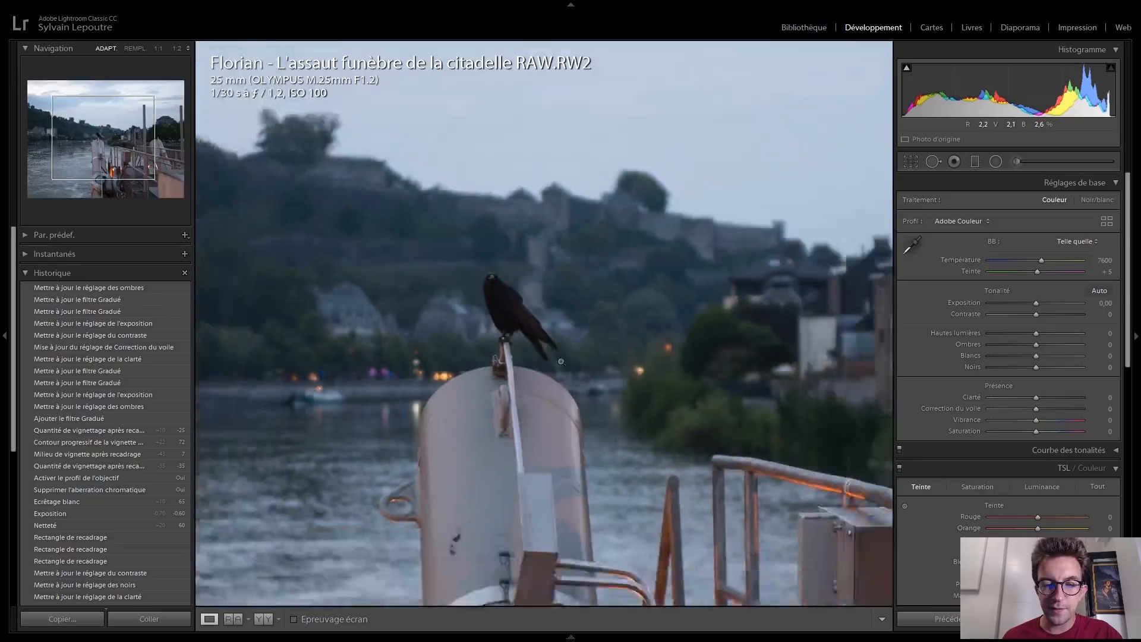
click(561, 362)
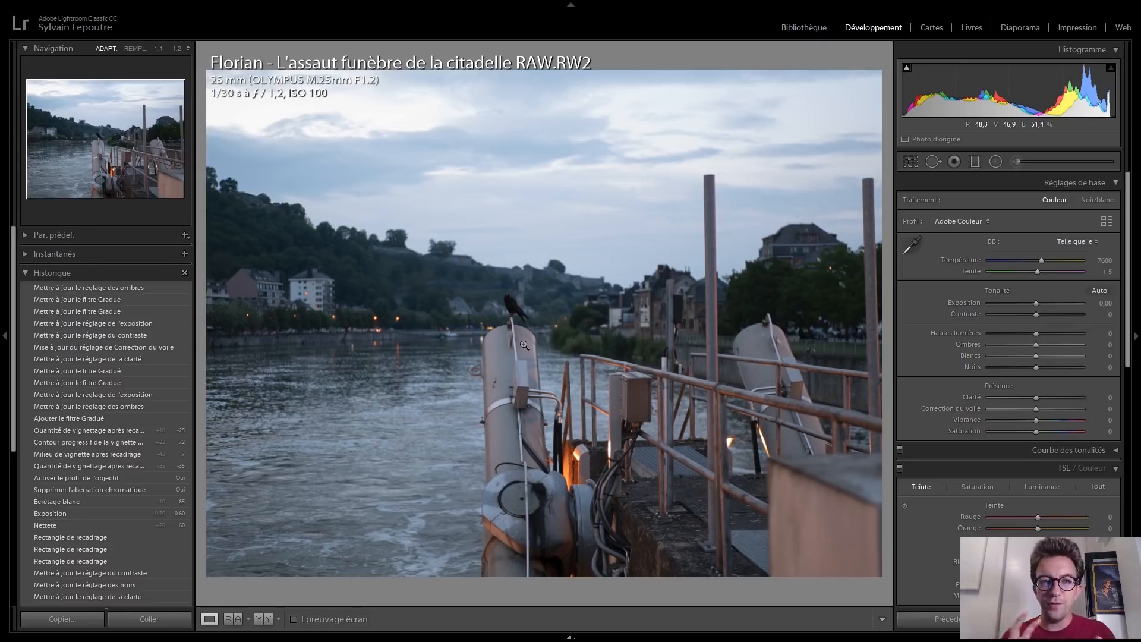
Step: Review the citadel photo's history down to Importation and activate its latest edited state, "Mettre à jour le réglage des ombres"
scroll(95, 526, down, 5)
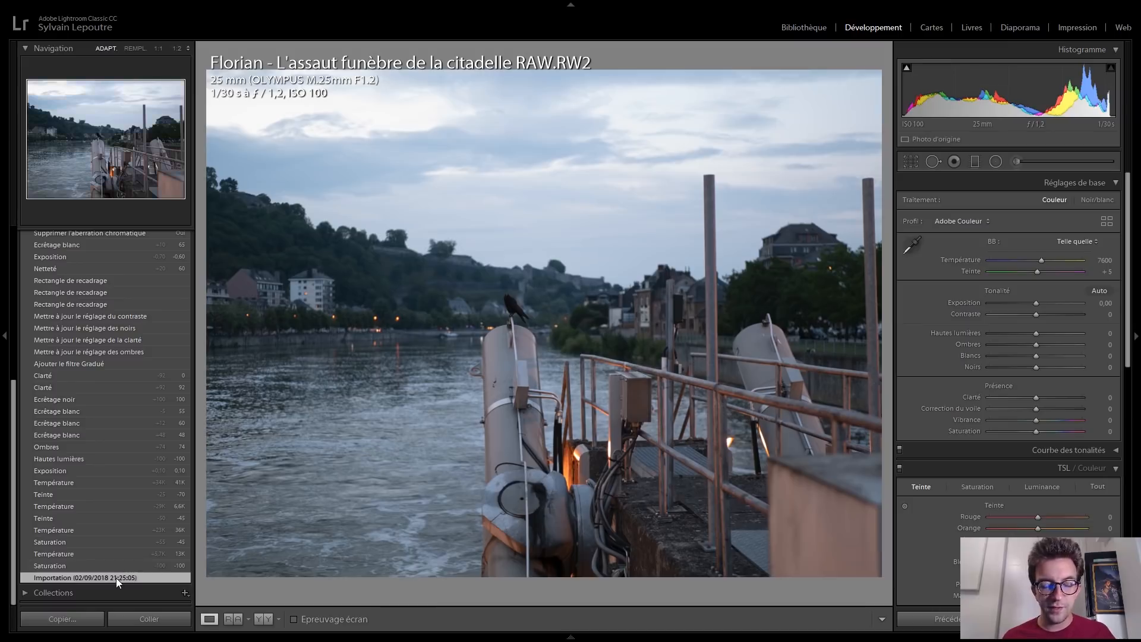
scroll(116, 577, up, 10)
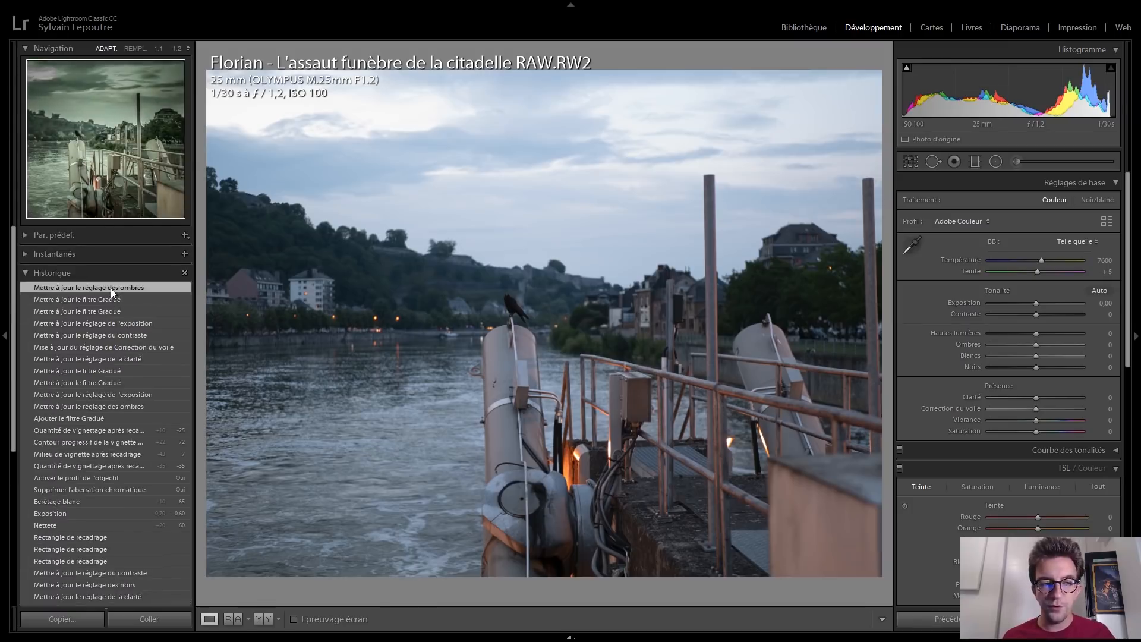
click(111, 287)
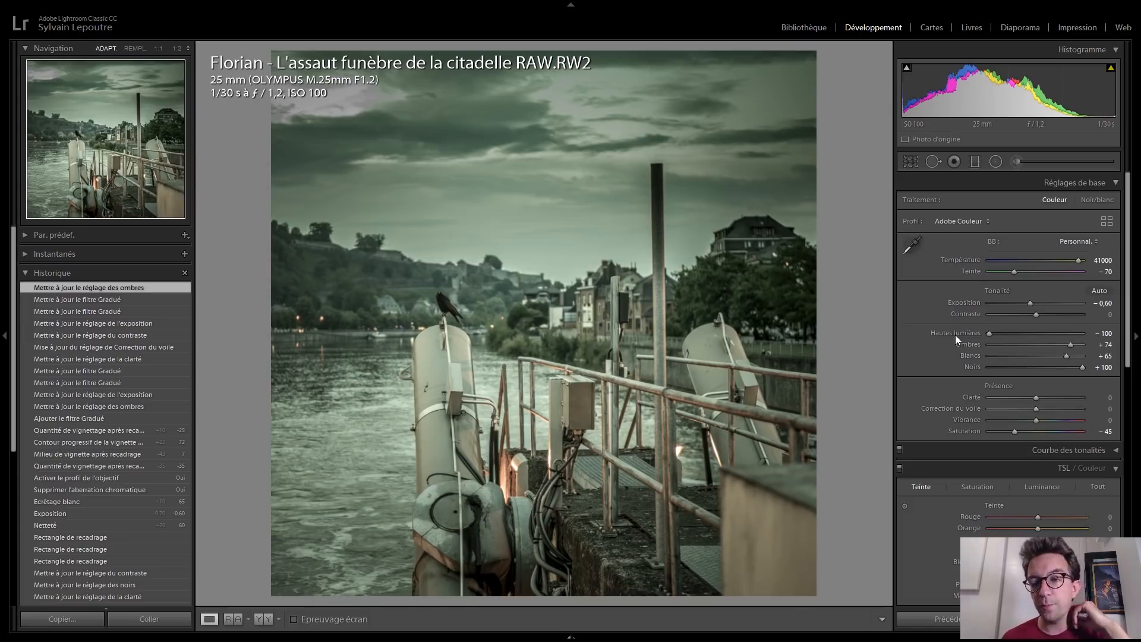
Step: Examine the citadel photo's basic, TSL, sharpening and vignette settings
scroll(918, 372, down, 3)
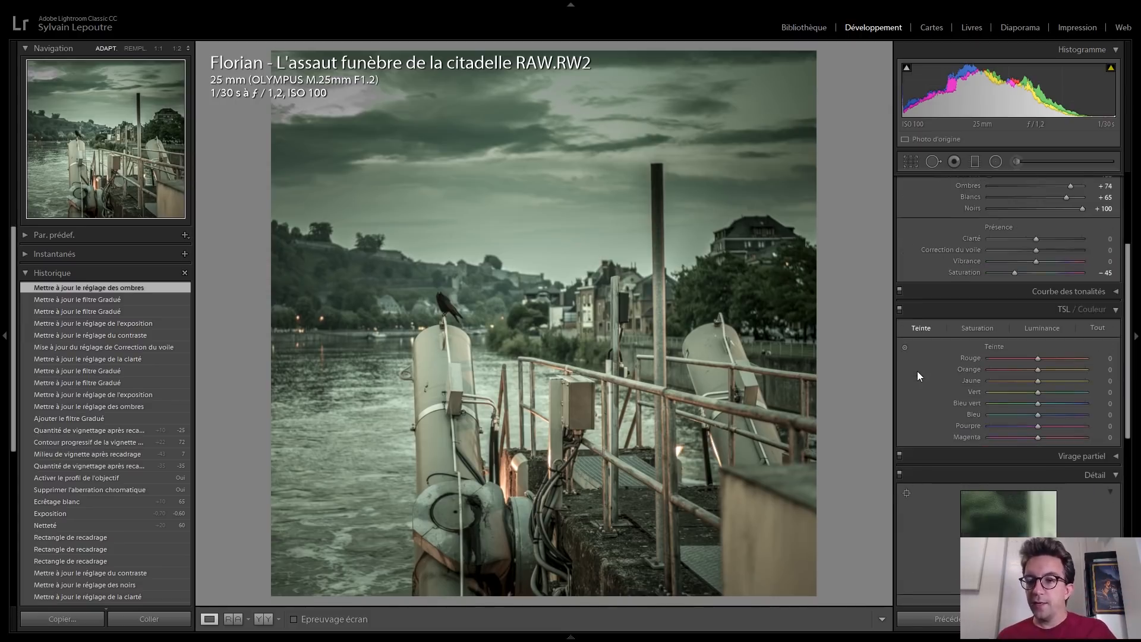
scroll(916, 369, down, 7)
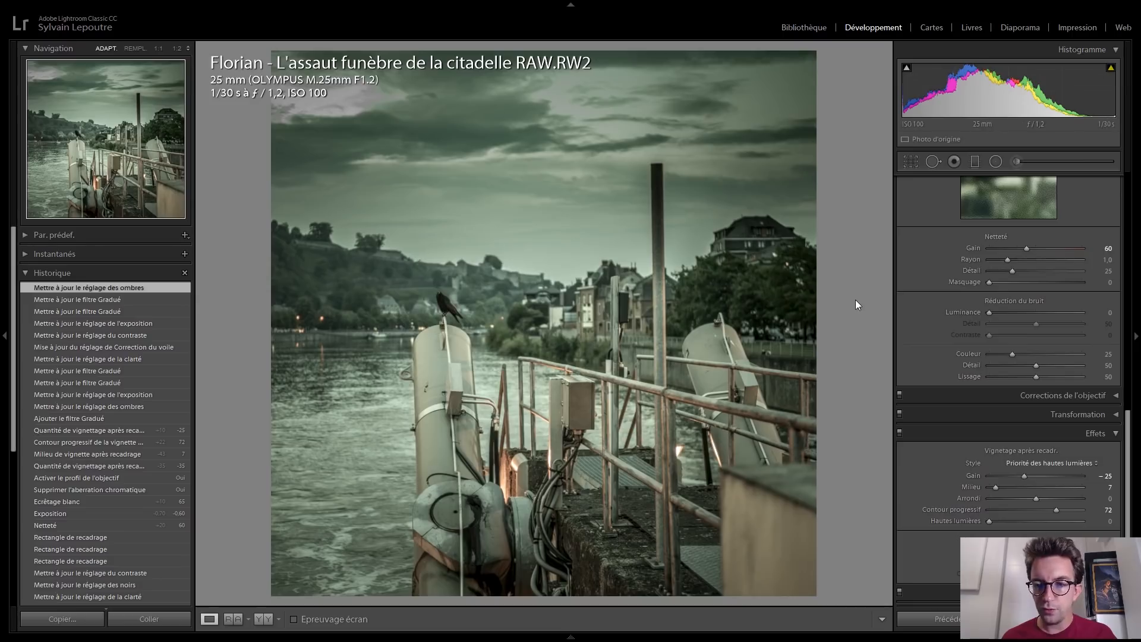
scroll(929, 300, up, 8)
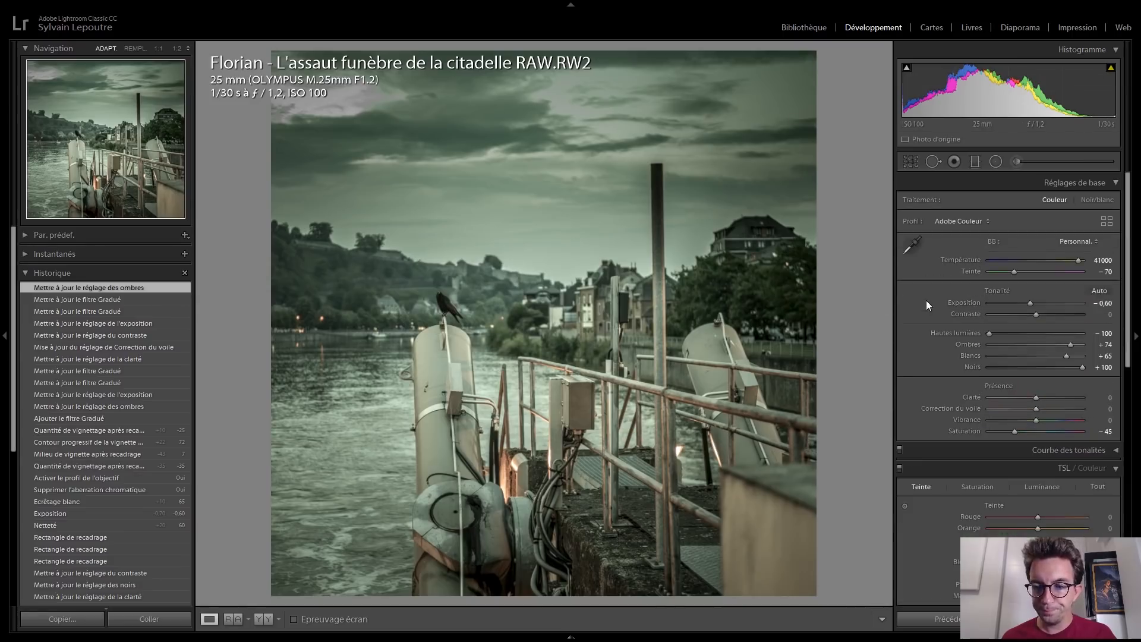
Step: Inspect both graduated filters on the citadel photo, check for brush adjustments and leave the adjustment brush
click(974, 164)
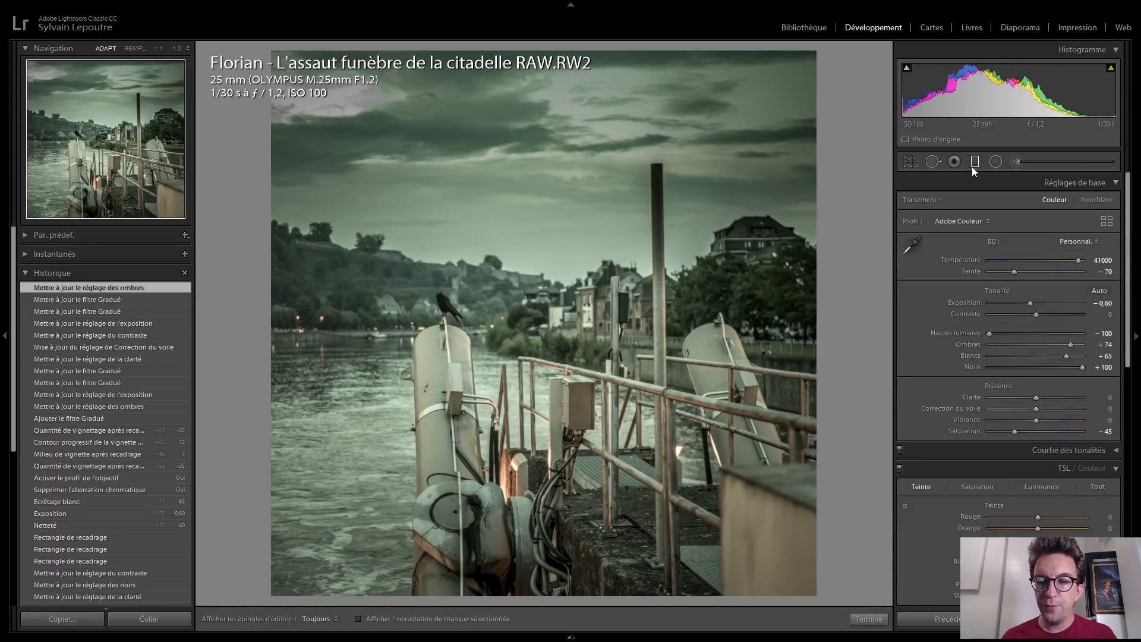
click(598, 234)
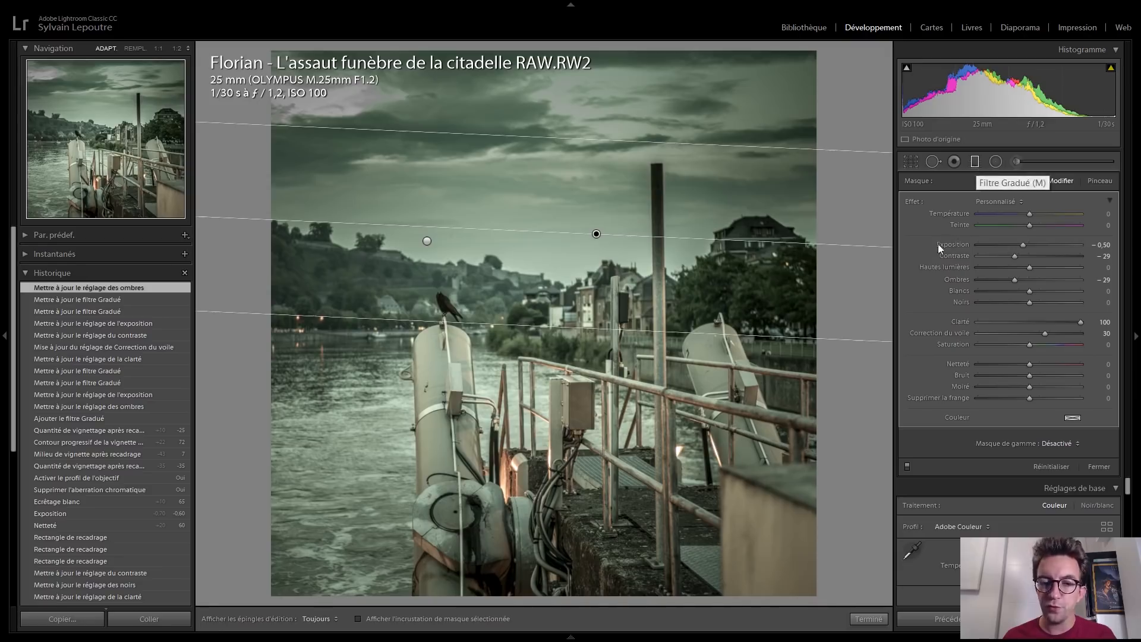
click(426, 241)
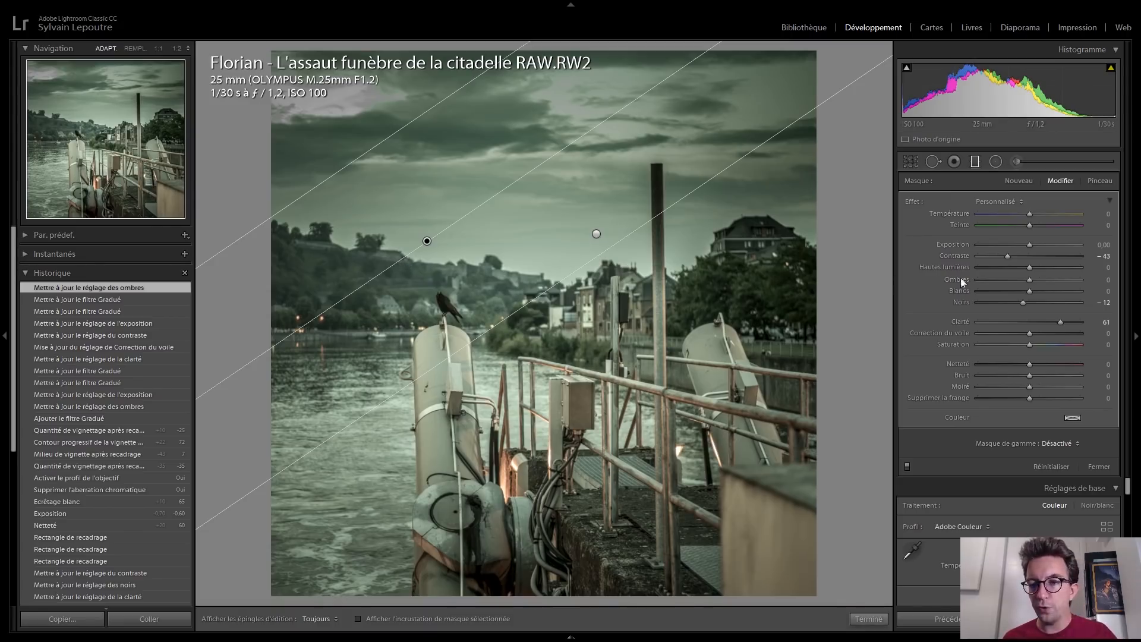
click(1016, 161)
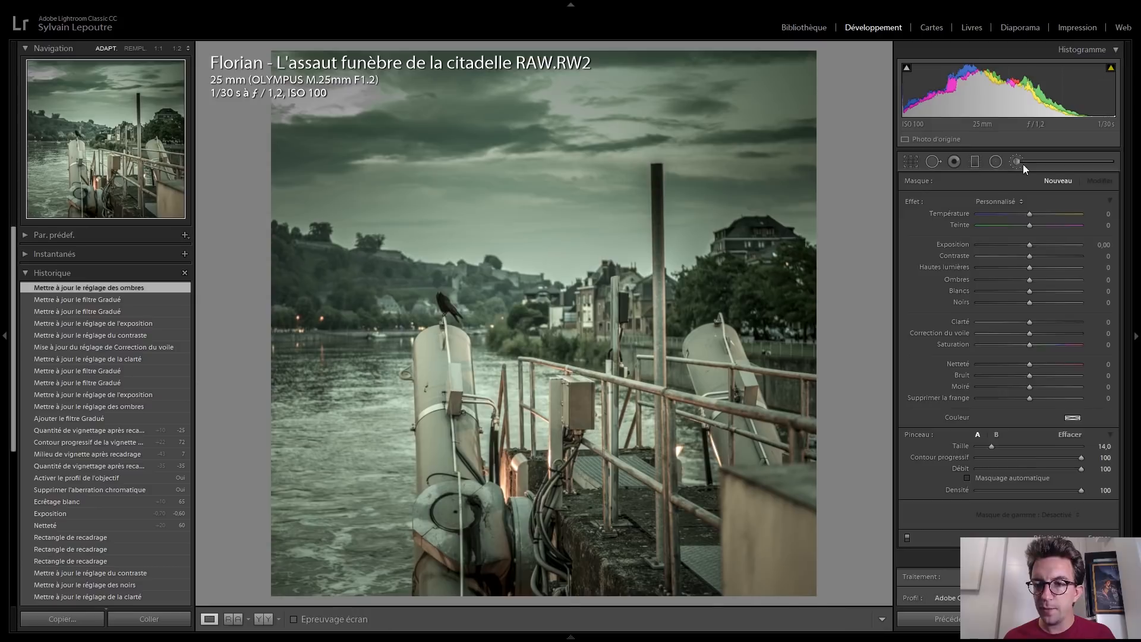
click(1017, 162)
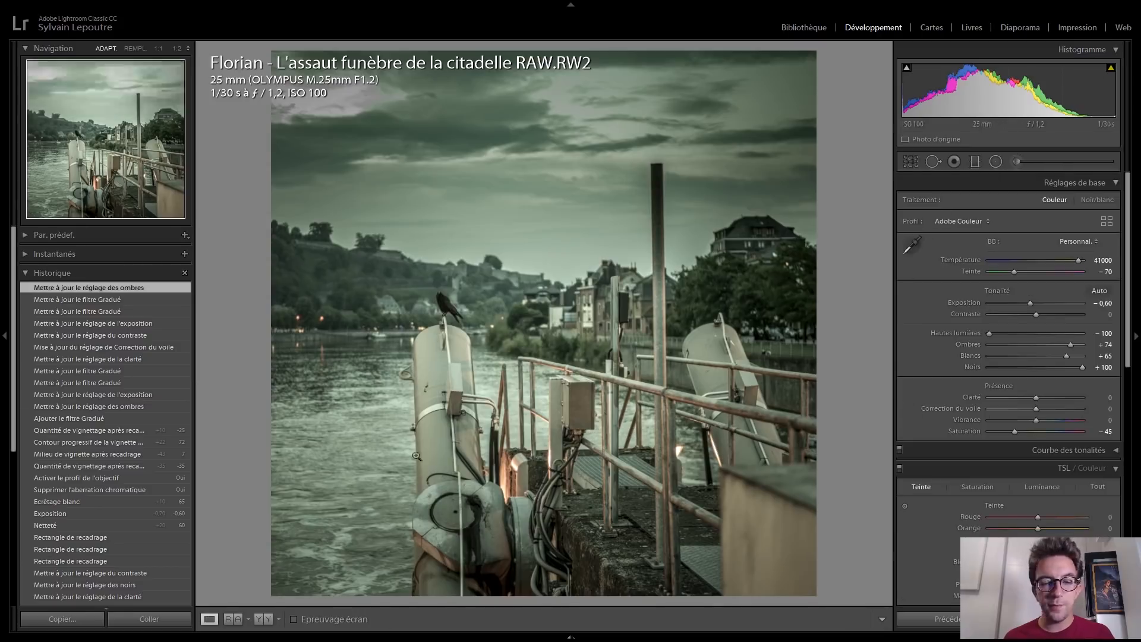
Step: Compare the citadel photo's Importation state with its latest edited state, leaving the latest state active
scroll(102, 435, down, 10)
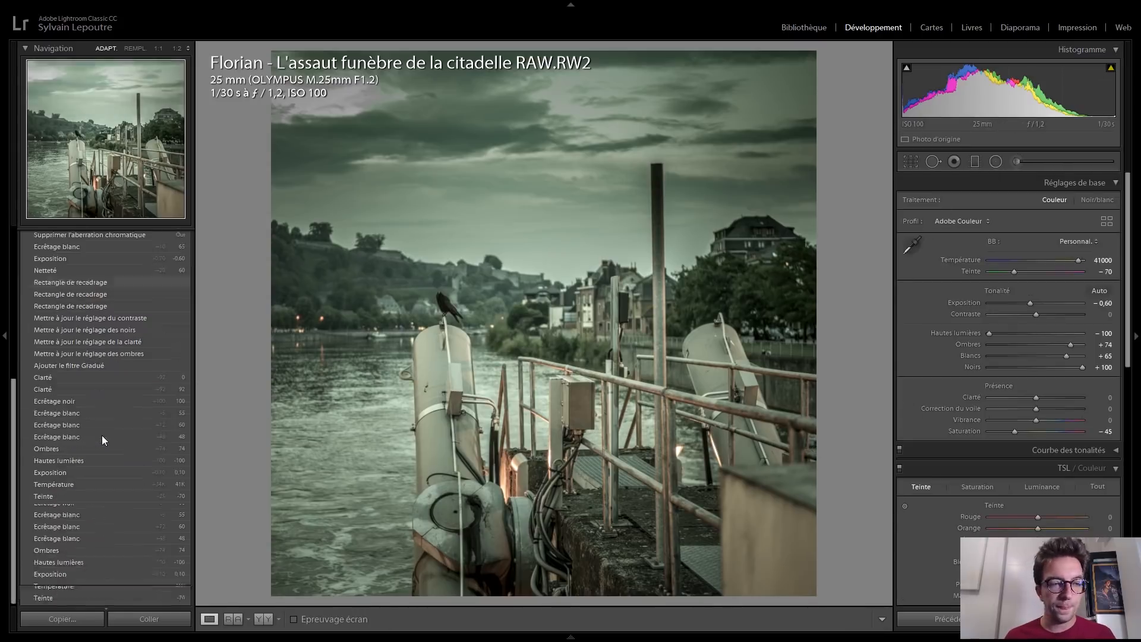
click(102, 575)
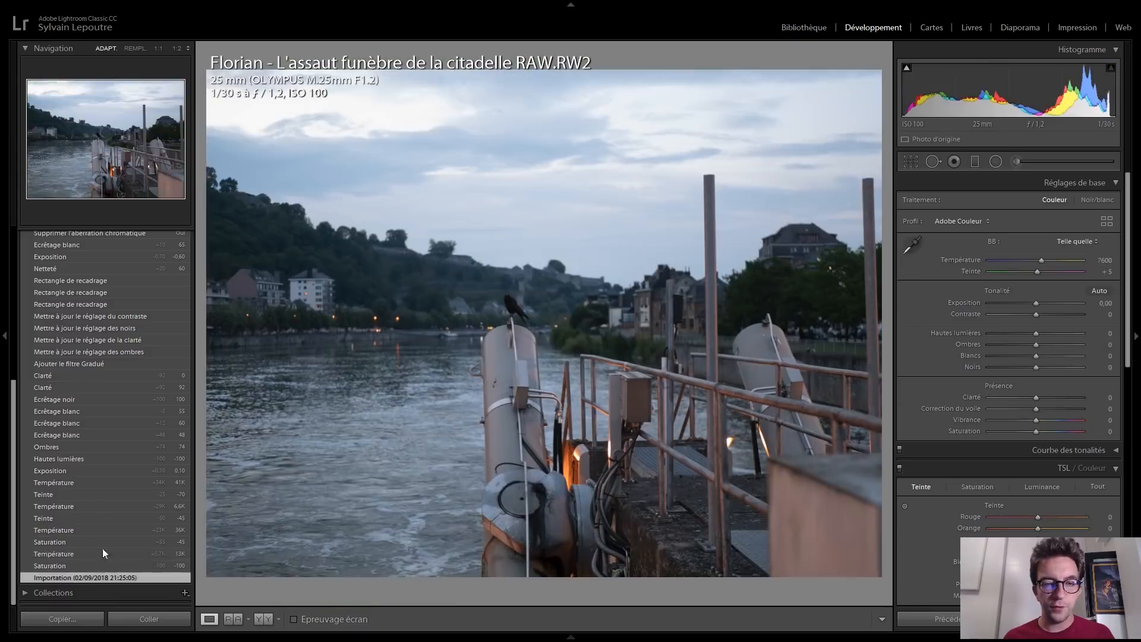
scroll(100, 511, up, 10)
click(89, 287)
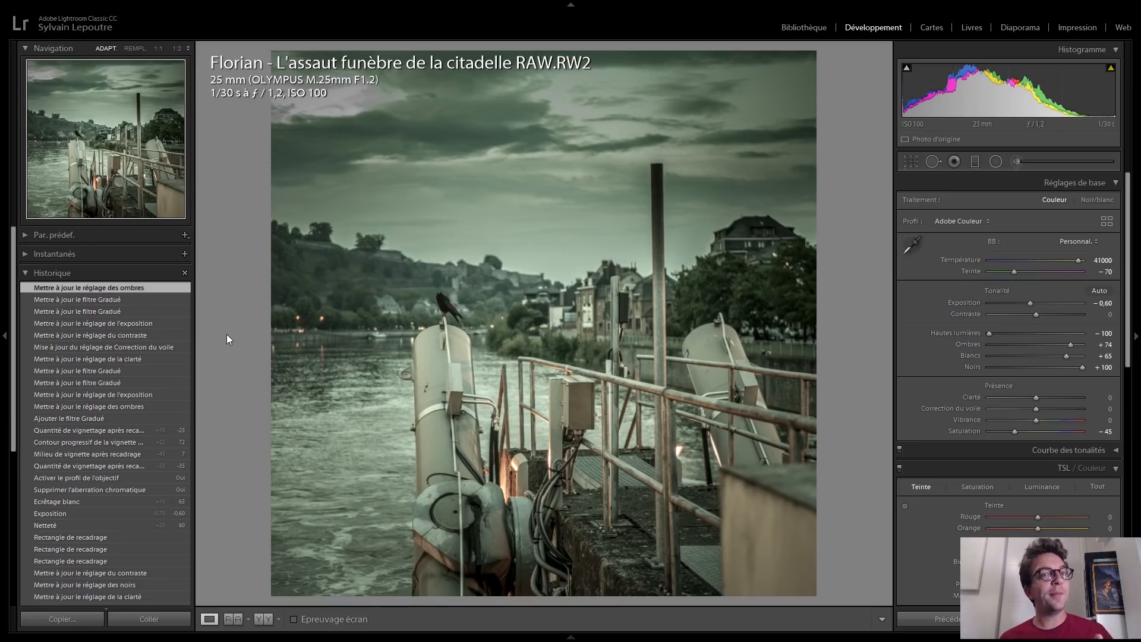
Step: Compare the citadel's black-and-white JPG version with the RAW's edited state and with its Importation state
key(Right)
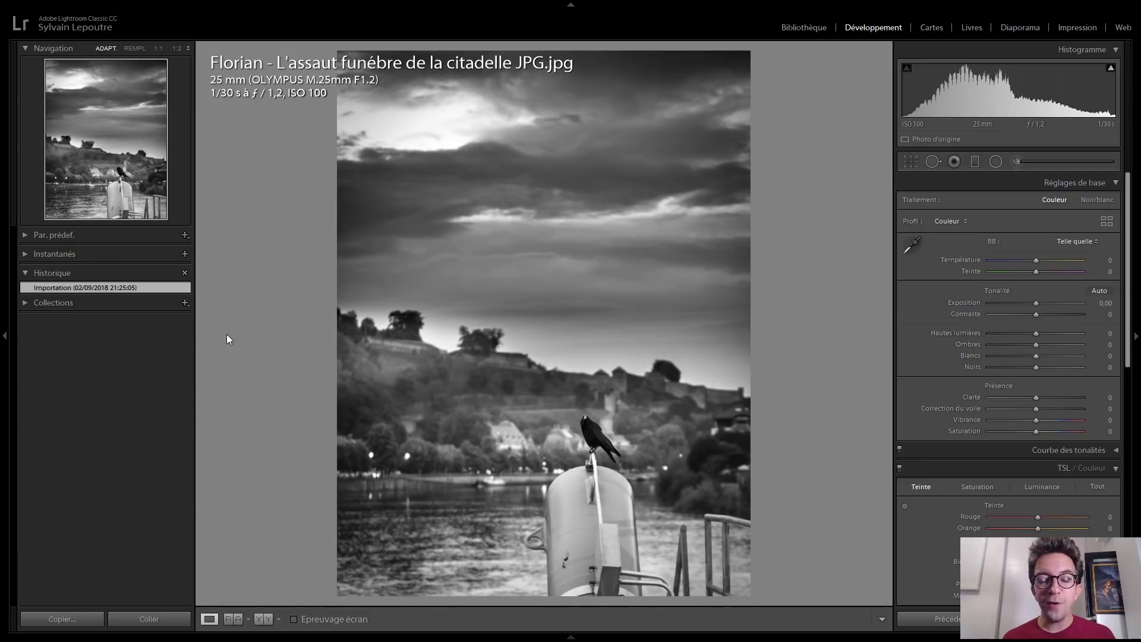
key(Left)
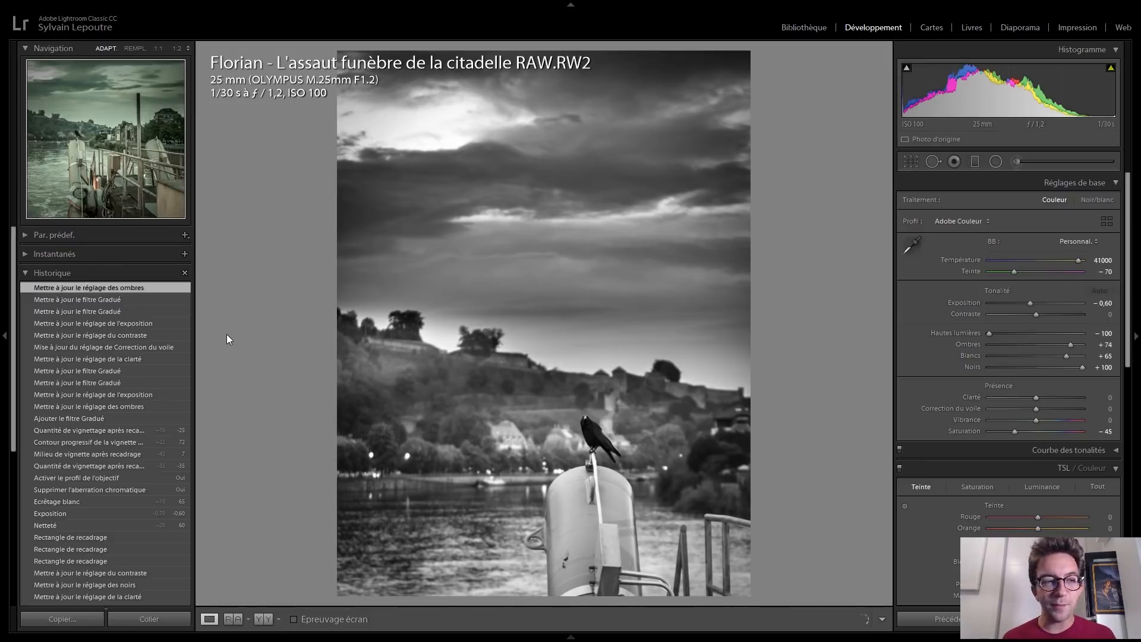
scroll(152, 432, down, 8)
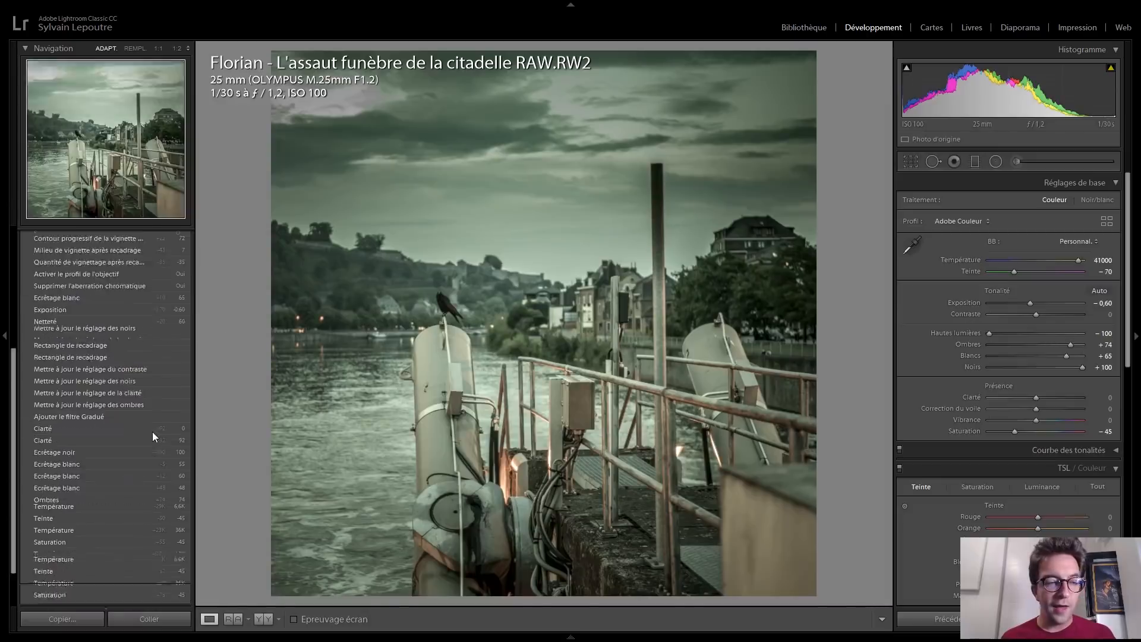
click(89, 580)
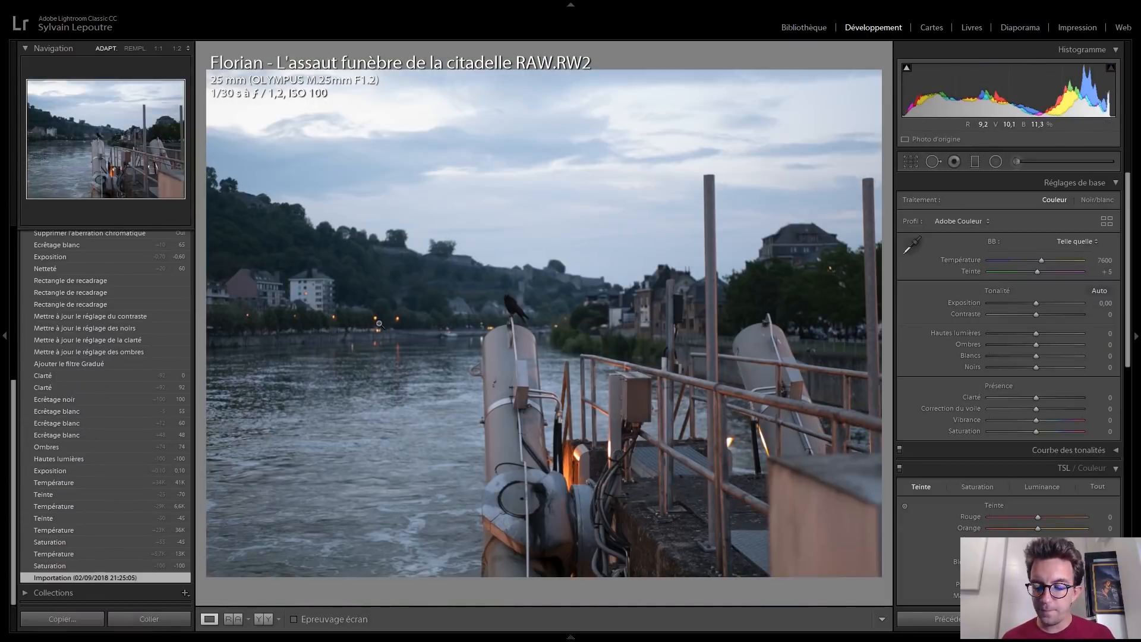
key(Left)
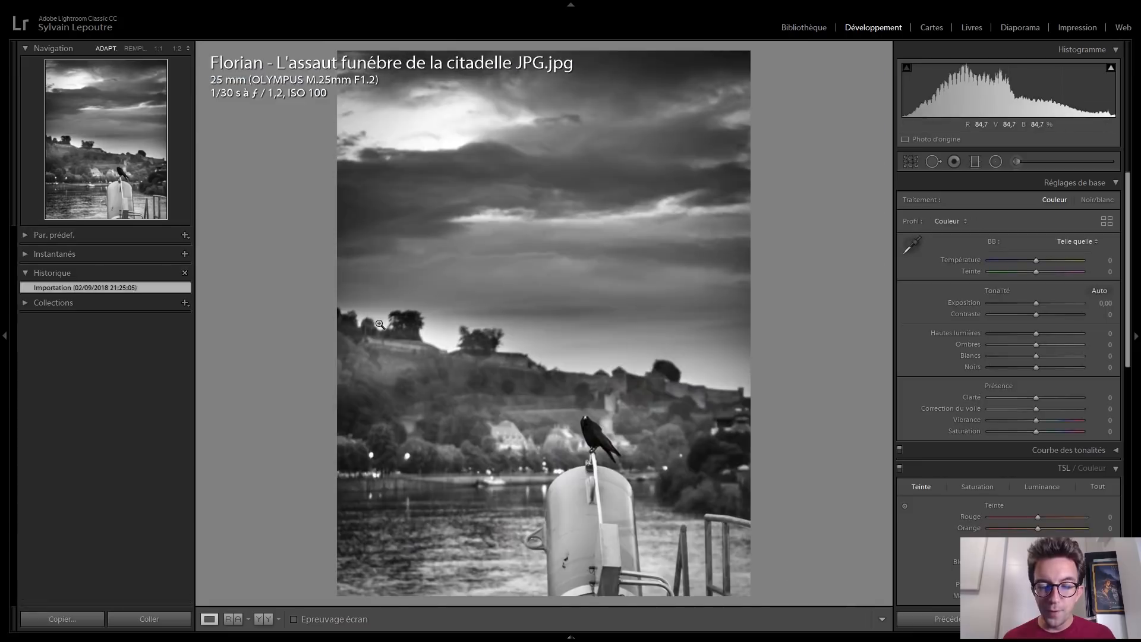
key(Right)
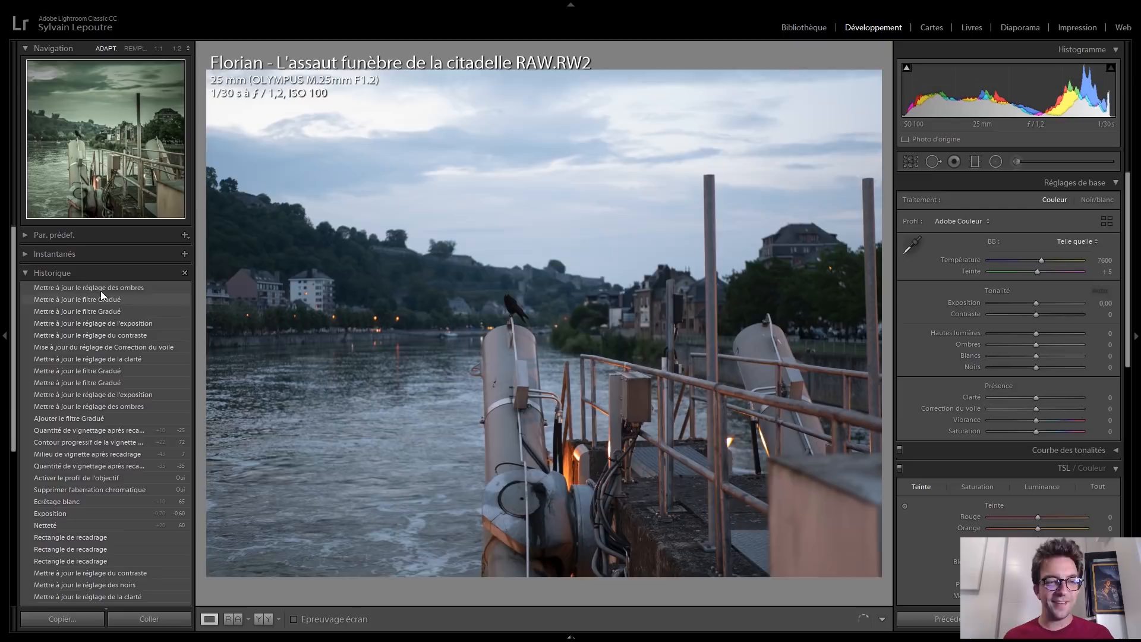
Step: Reactivate the citadel RAW's latest edited state and compare it with the JPG version, ending on the JPG
click(101, 290)
key(Left)
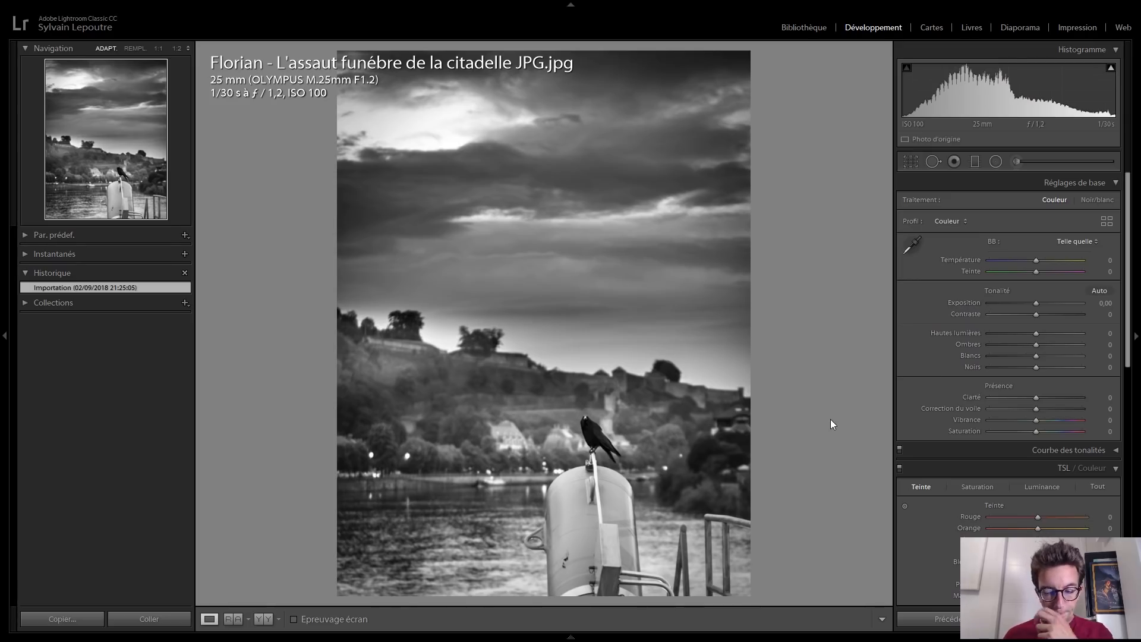
key(Right)
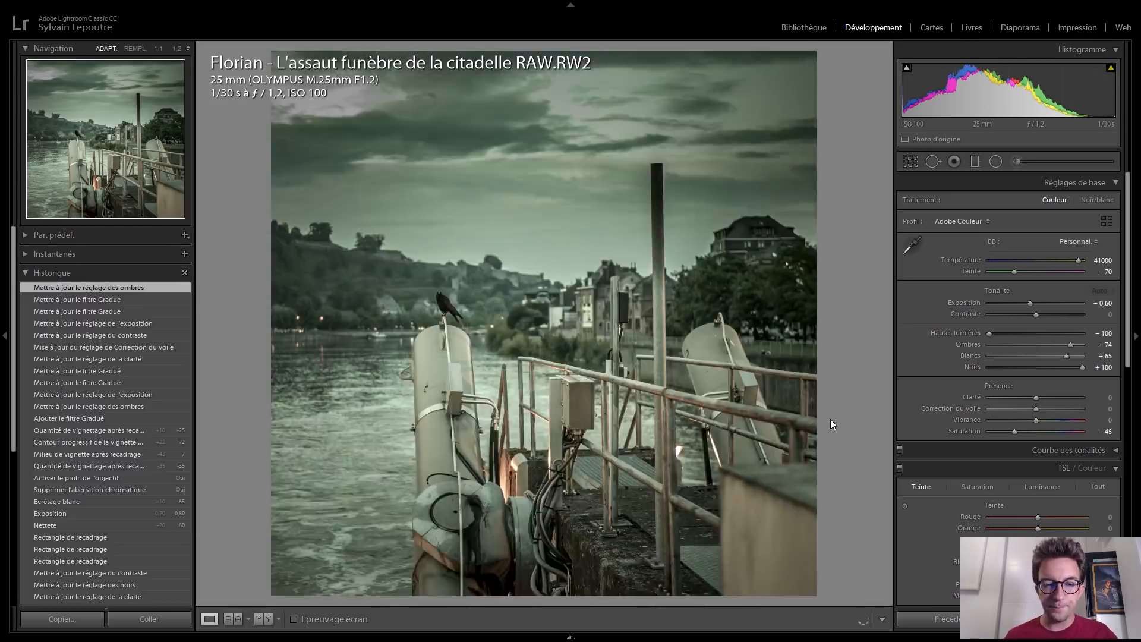
key(Left)
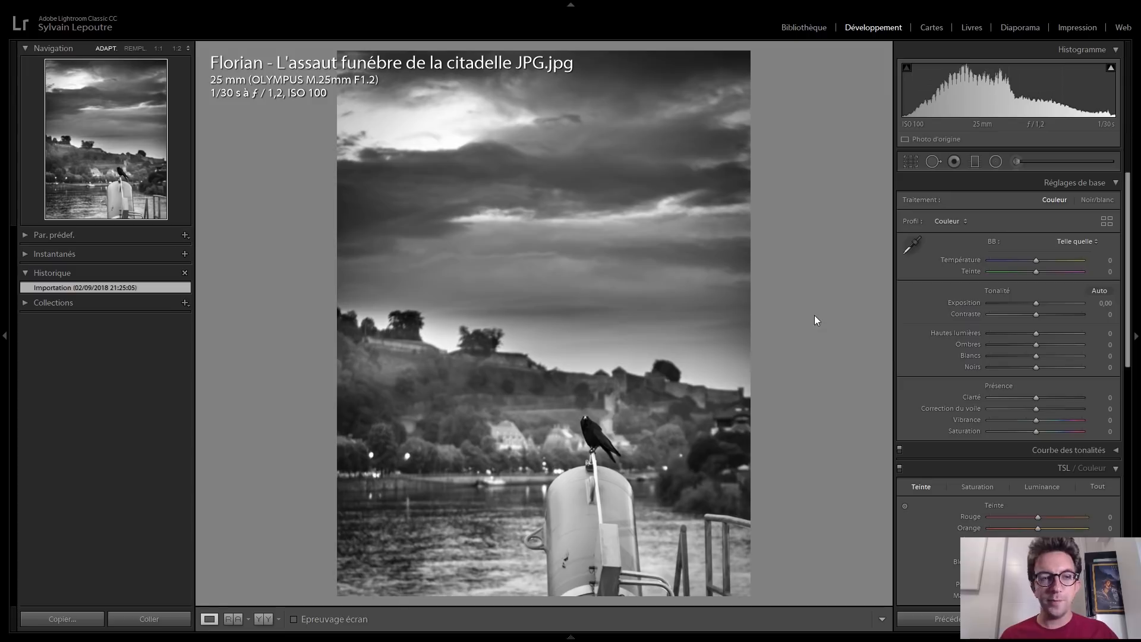
Step: Open the Lac de Panneciere RAW photo, review its history and activate its latest post-crop vignette state
key(Left)
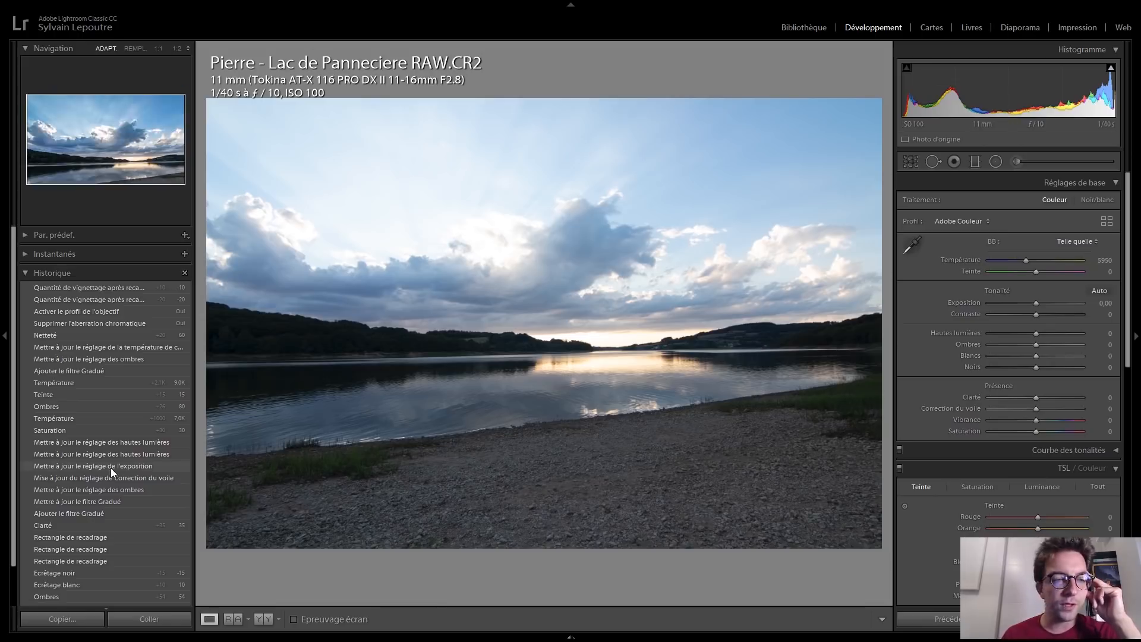
scroll(111, 469, down, 2)
scroll(97, 575, up, 2)
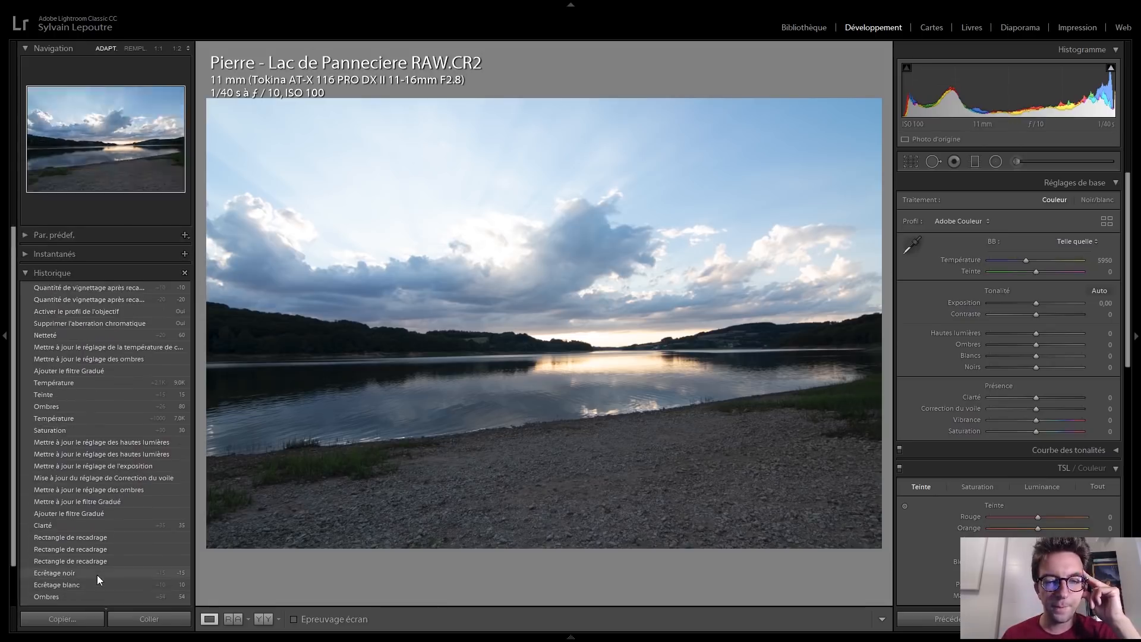
click(98, 285)
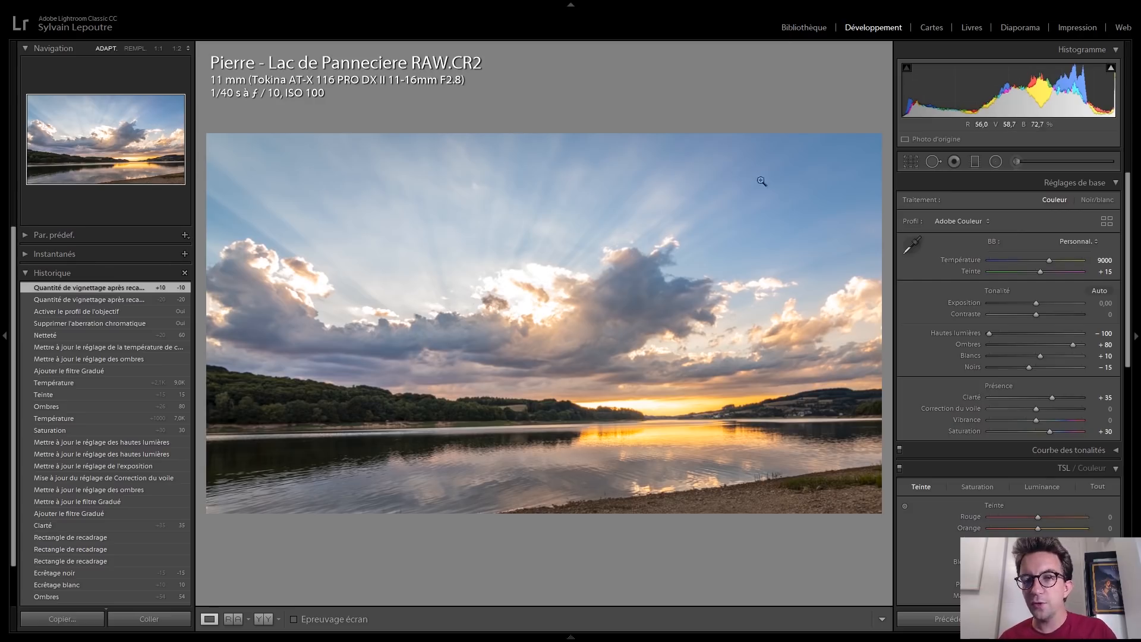
Step: Inspect the graduated filter over the lake photo's sky and close the graduated filter tool
click(980, 162)
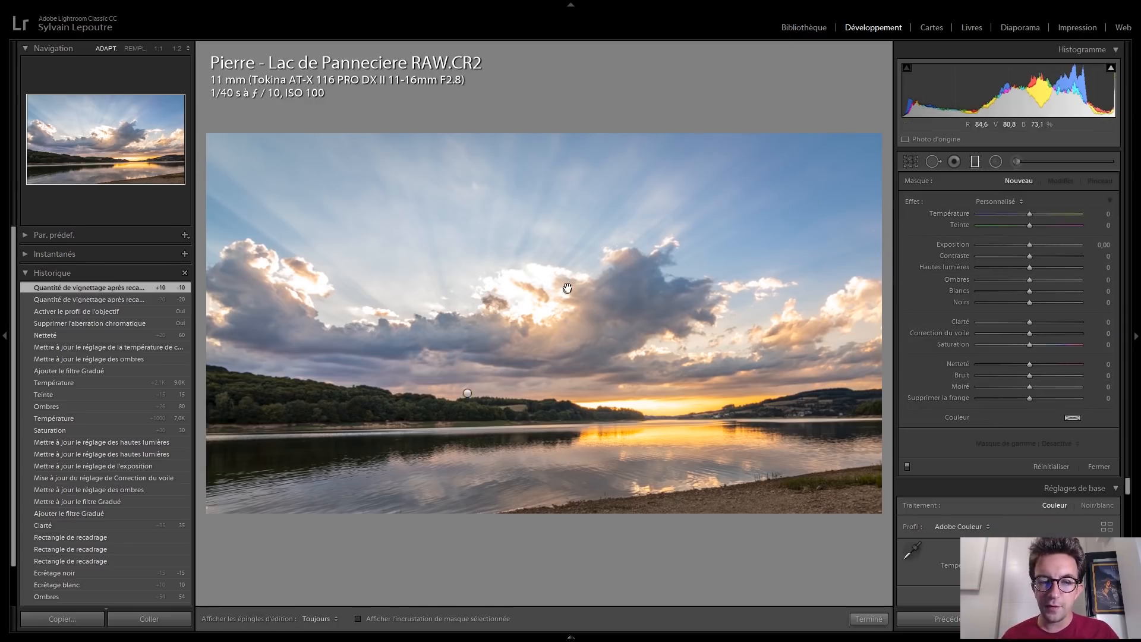
click(567, 288)
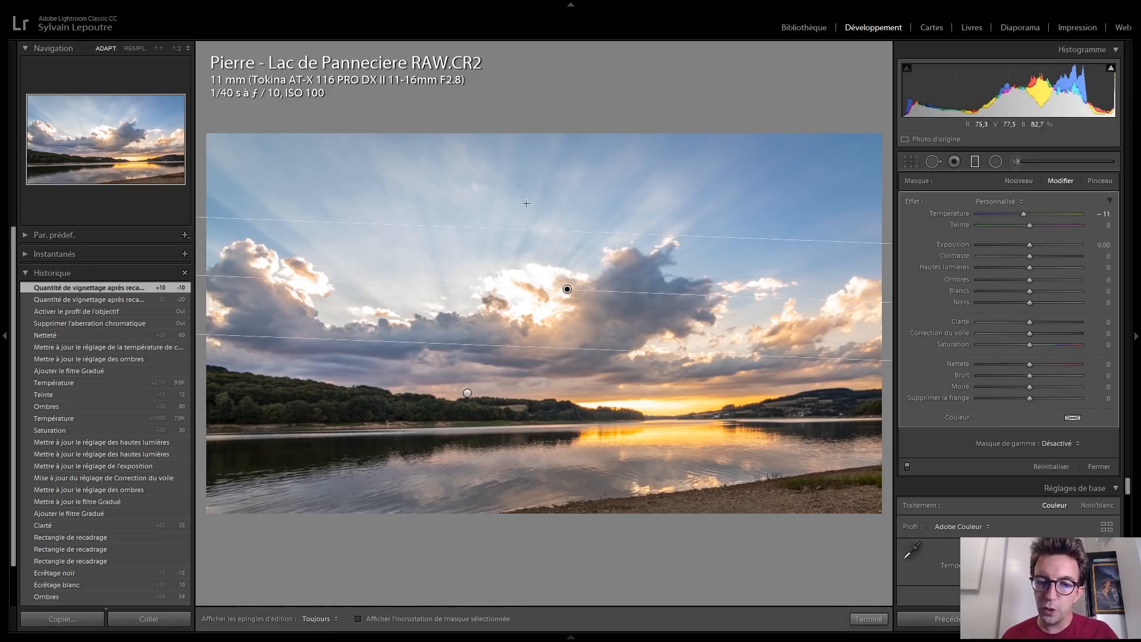
click(976, 164)
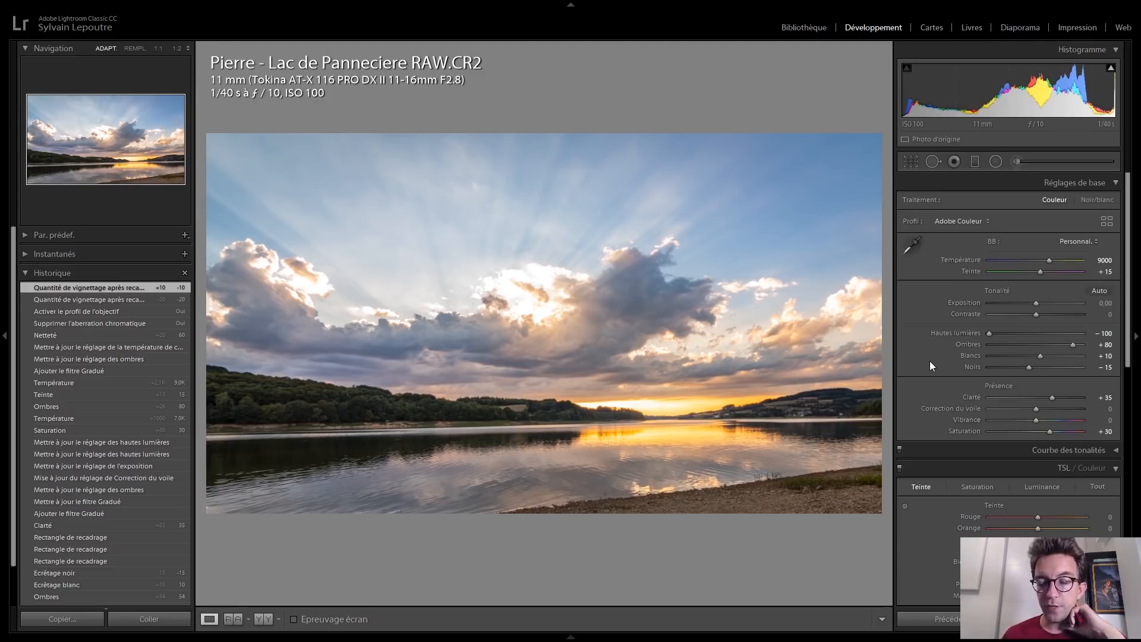
Step: Review the lake RAW's basic, detail and vignette settings and inspect the graduated filter placed along the wooded far shore
scroll(921, 361, down, 6)
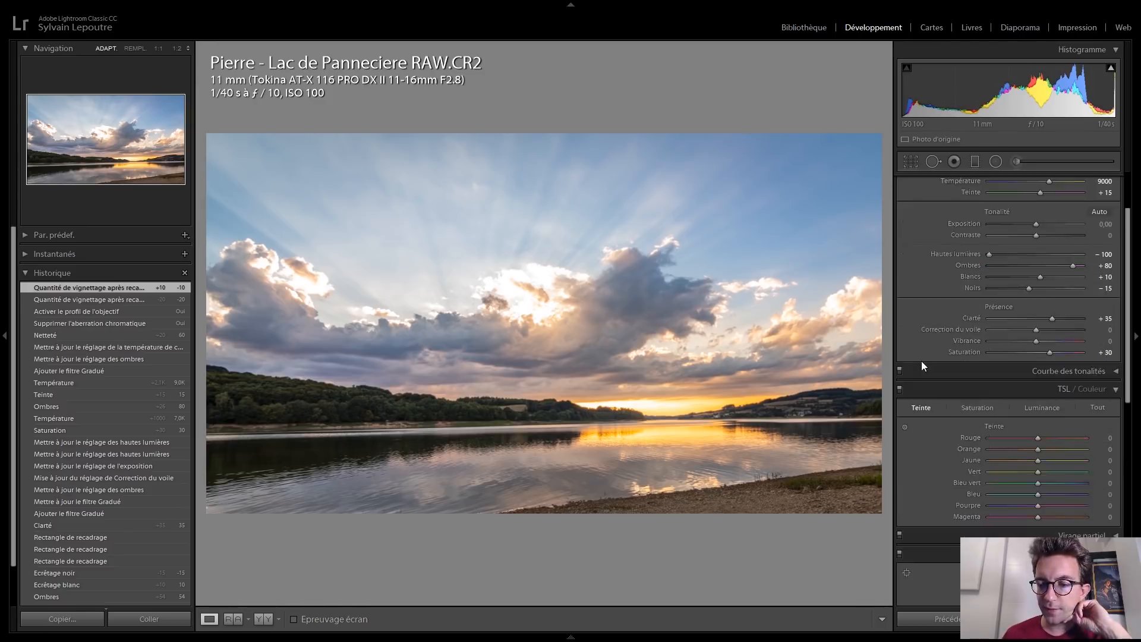
scroll(922, 365, down, 4)
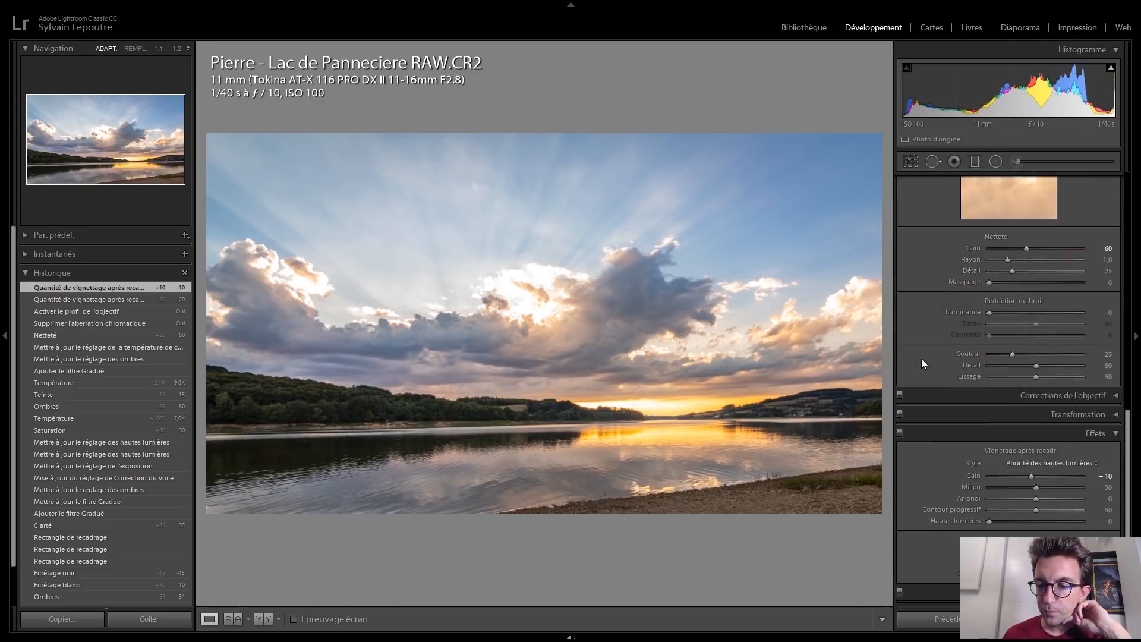
scroll(948, 466, up, 10)
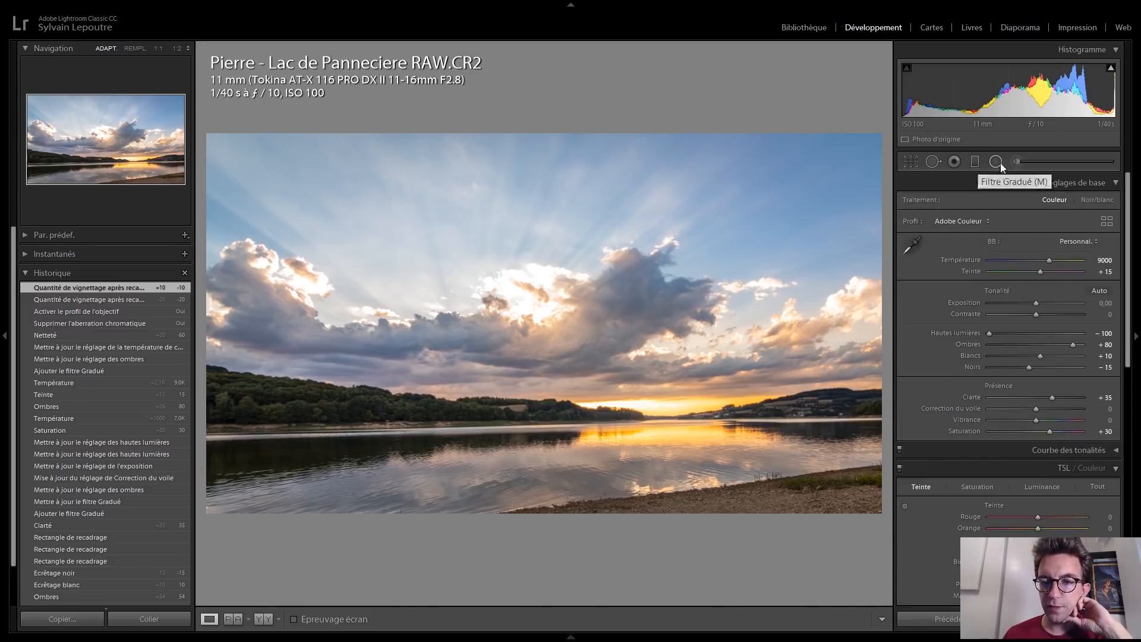
click(1037, 161)
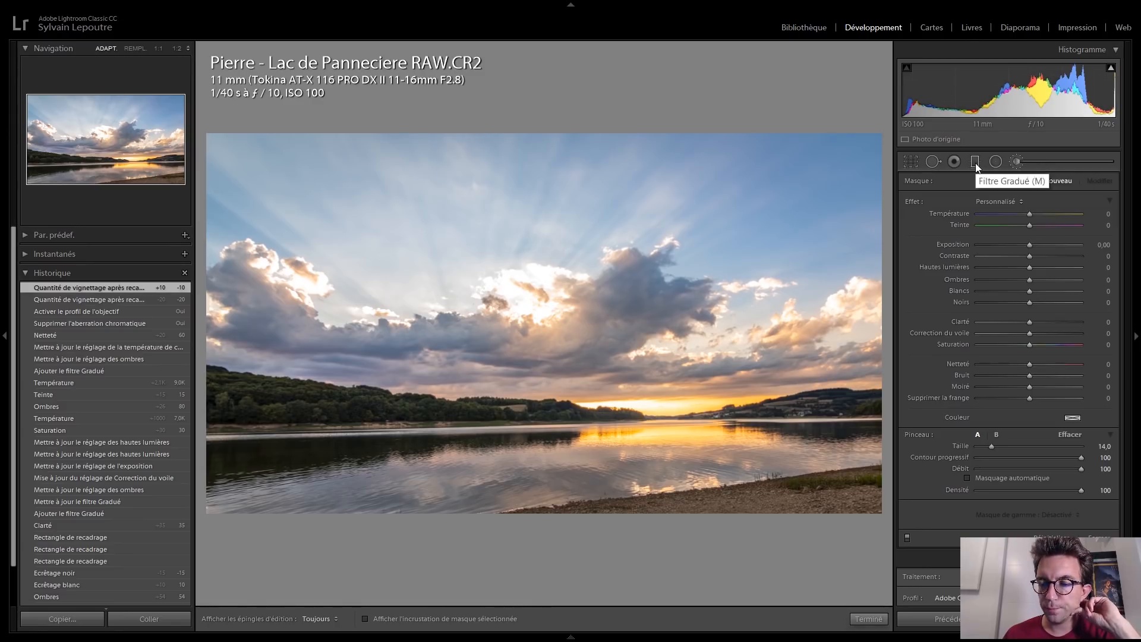
key(m)
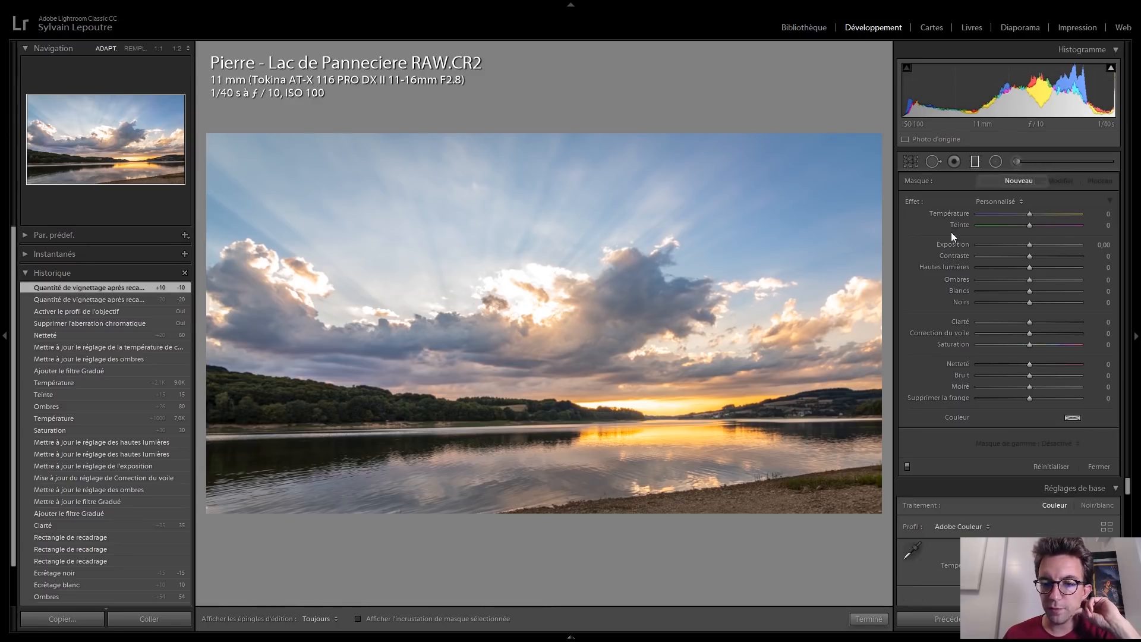
click(467, 393)
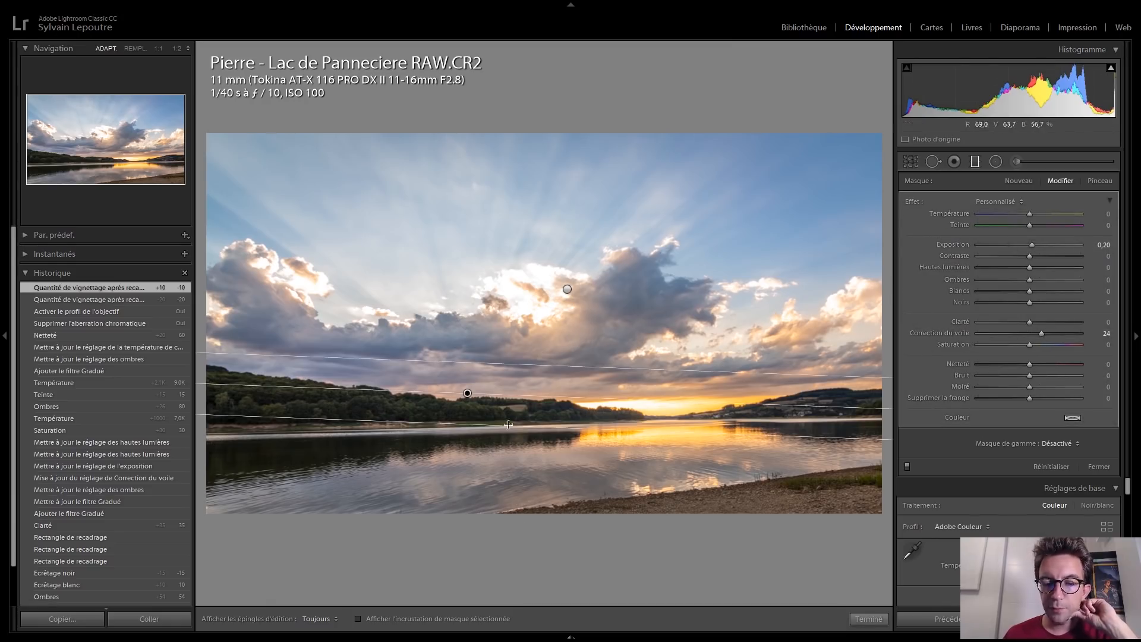
Step: Compare the lake RAW's Importation state with its latest post-crop vignette state and close the graduated filter tool
scroll(101, 511, down, 3)
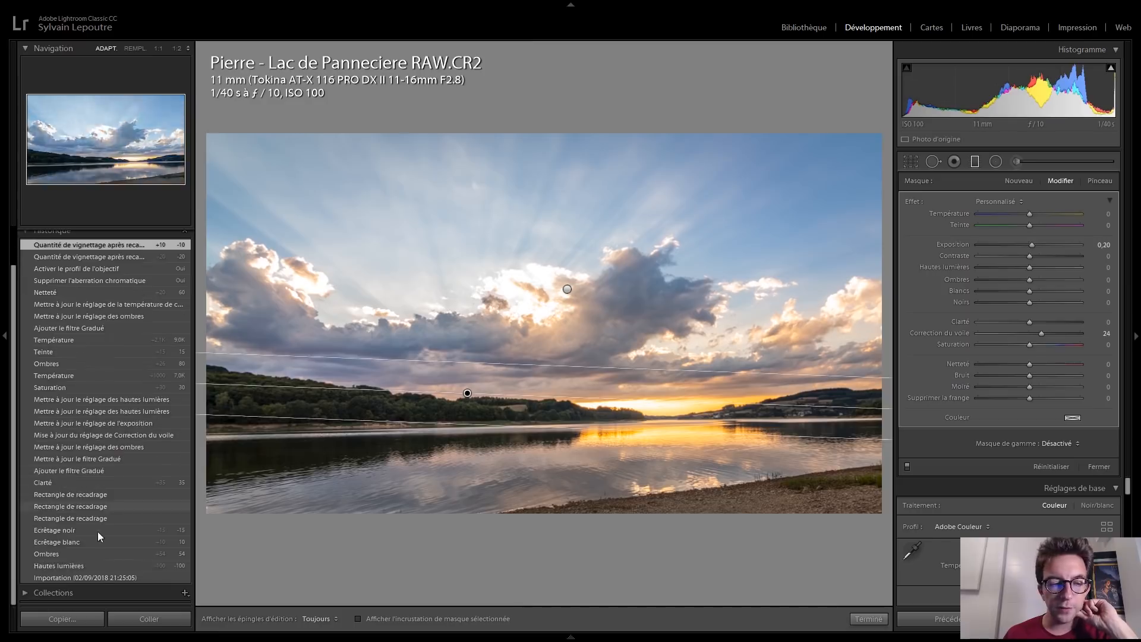
click(89, 577)
scroll(75, 308, up, 2)
click(86, 289)
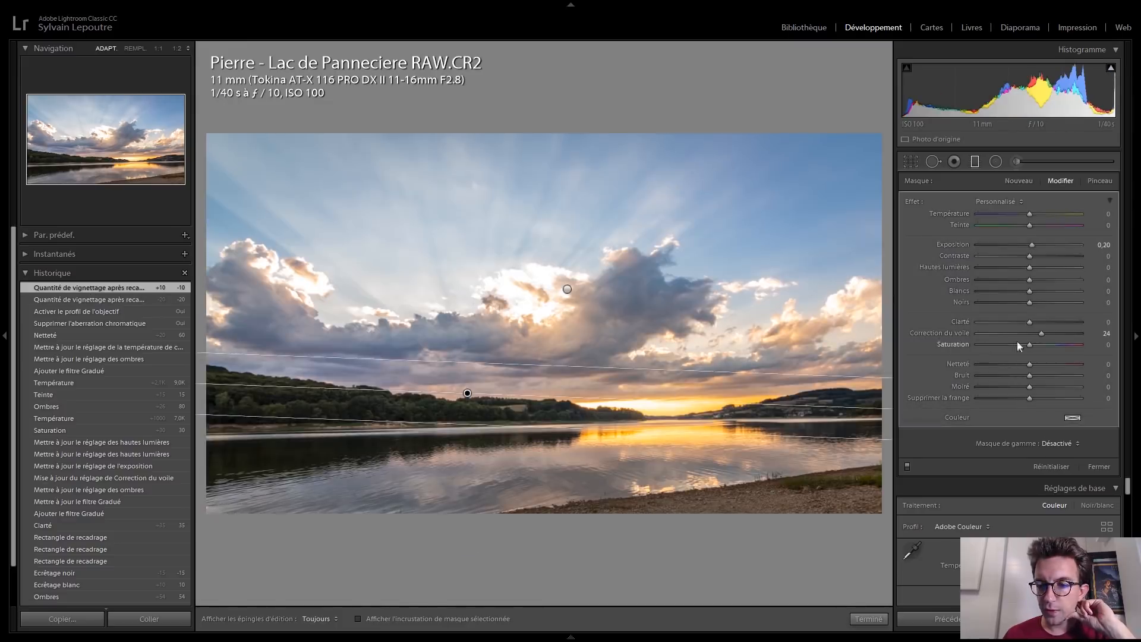
click(974, 162)
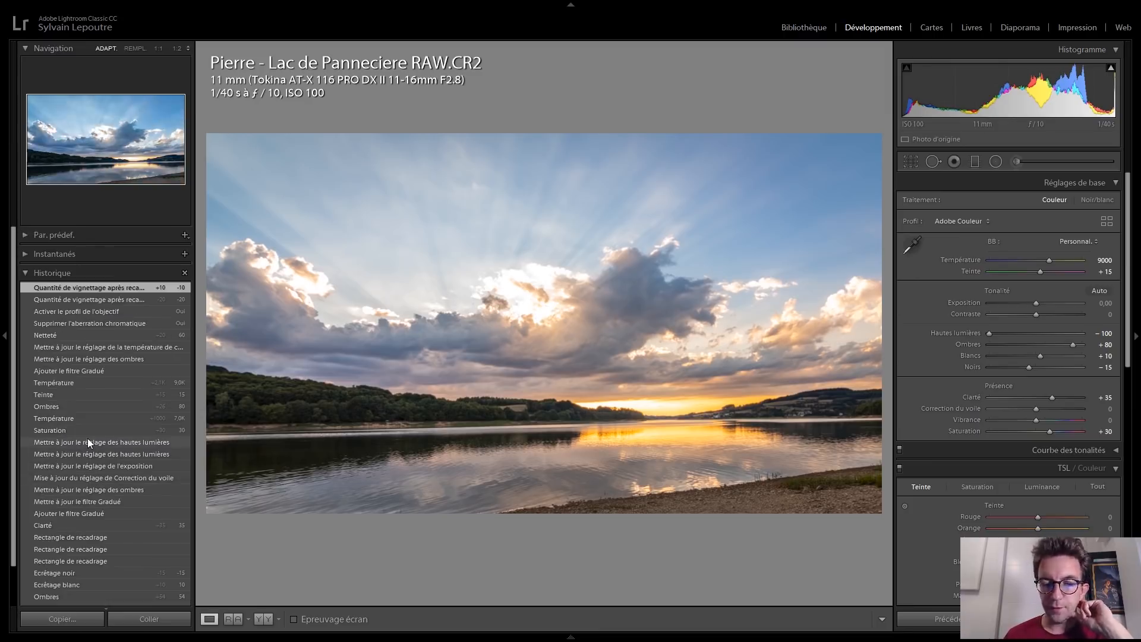
Step: Compare the lake's JPG version with the RAW's edited state and with its Importation state
key(Right)
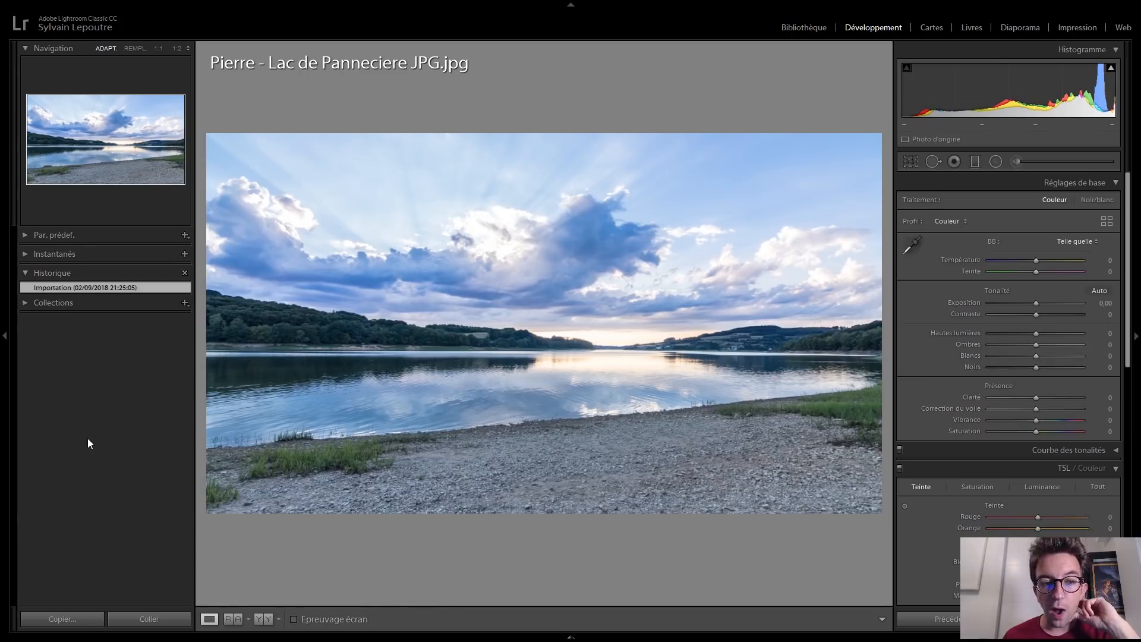
key(Left)
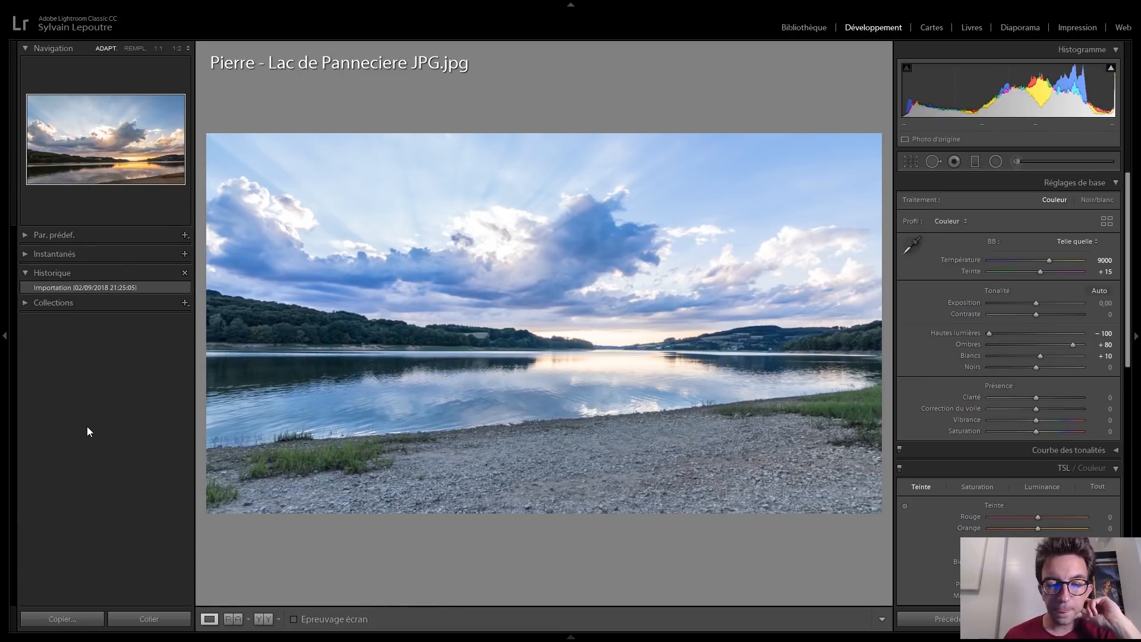
scroll(82, 429, down, 2)
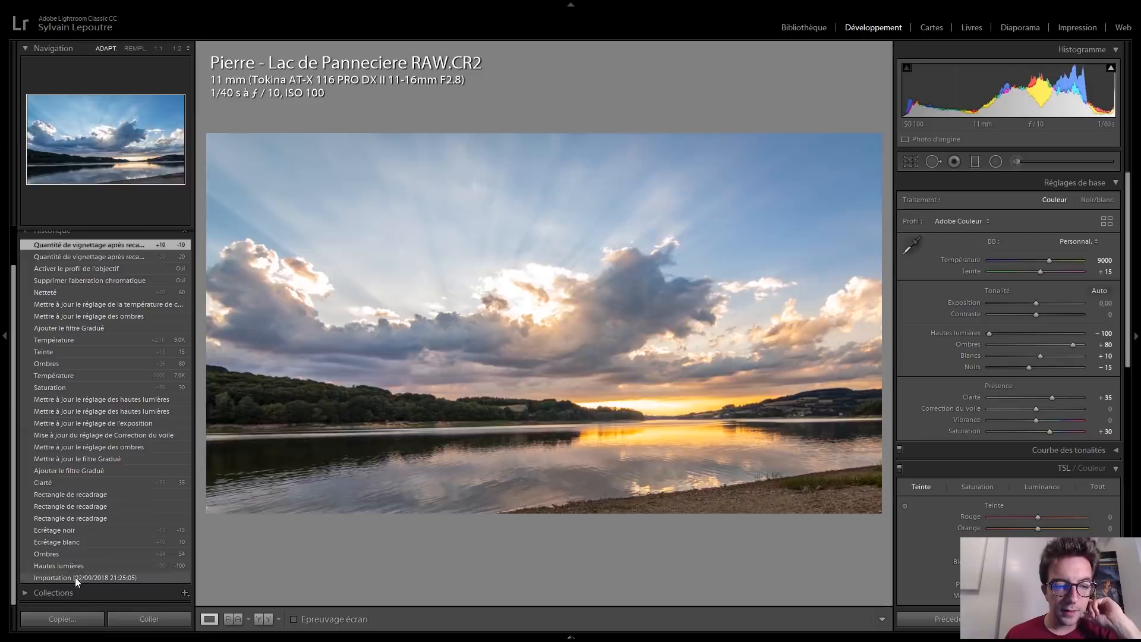
click(75, 577)
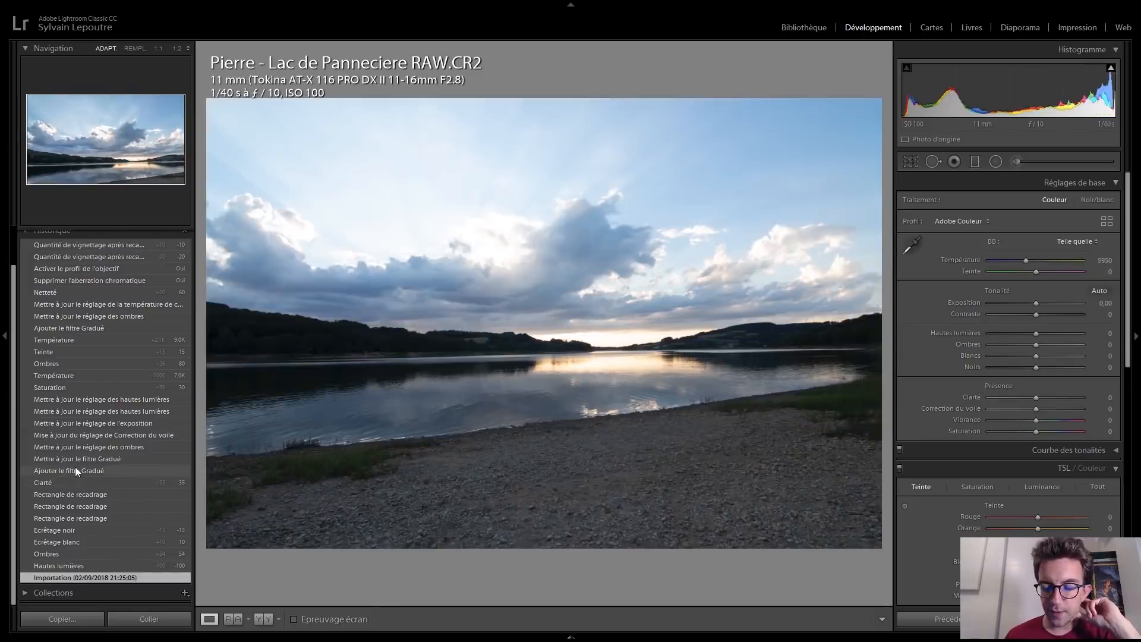
key(Right)
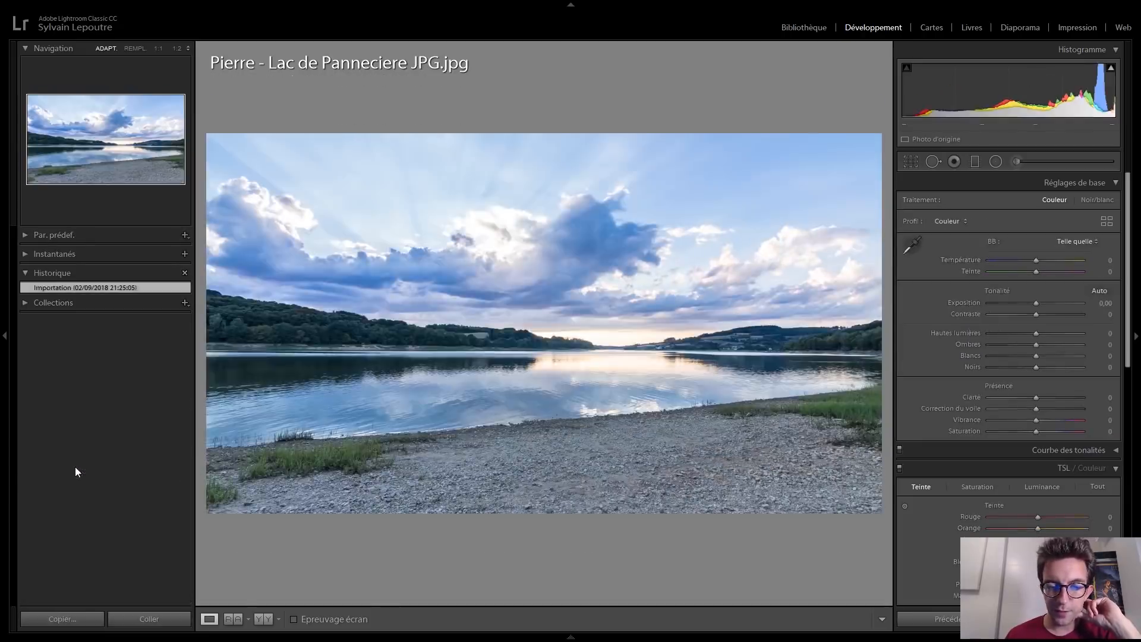
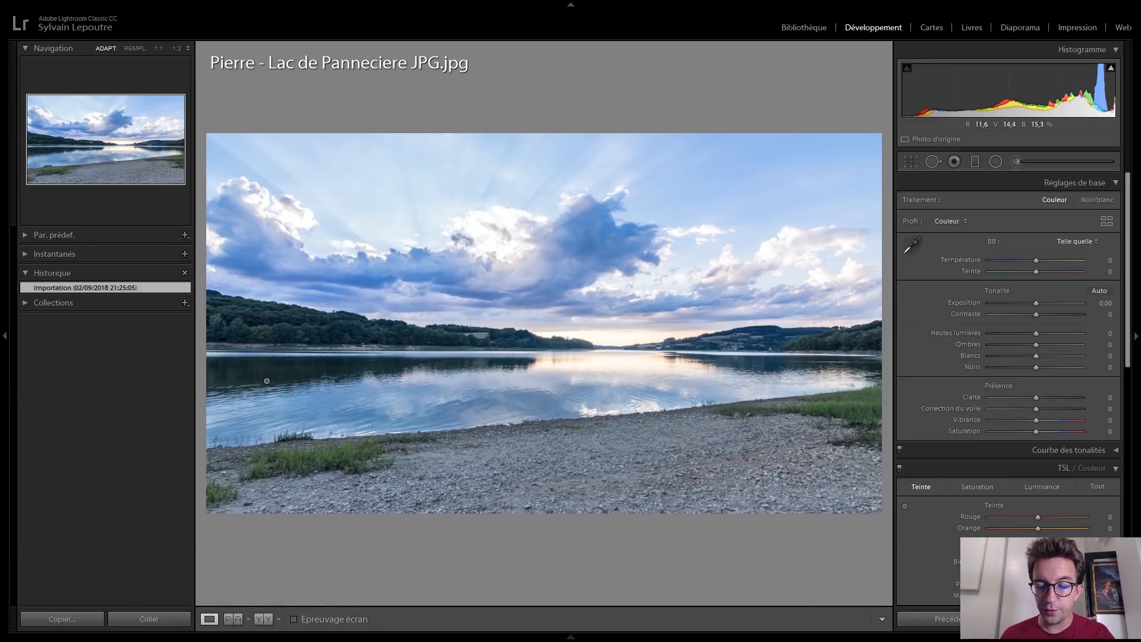
Step: Reactivate the lake RAW's latest post-crop vignette state and compare it with the JPG version
key(Right)
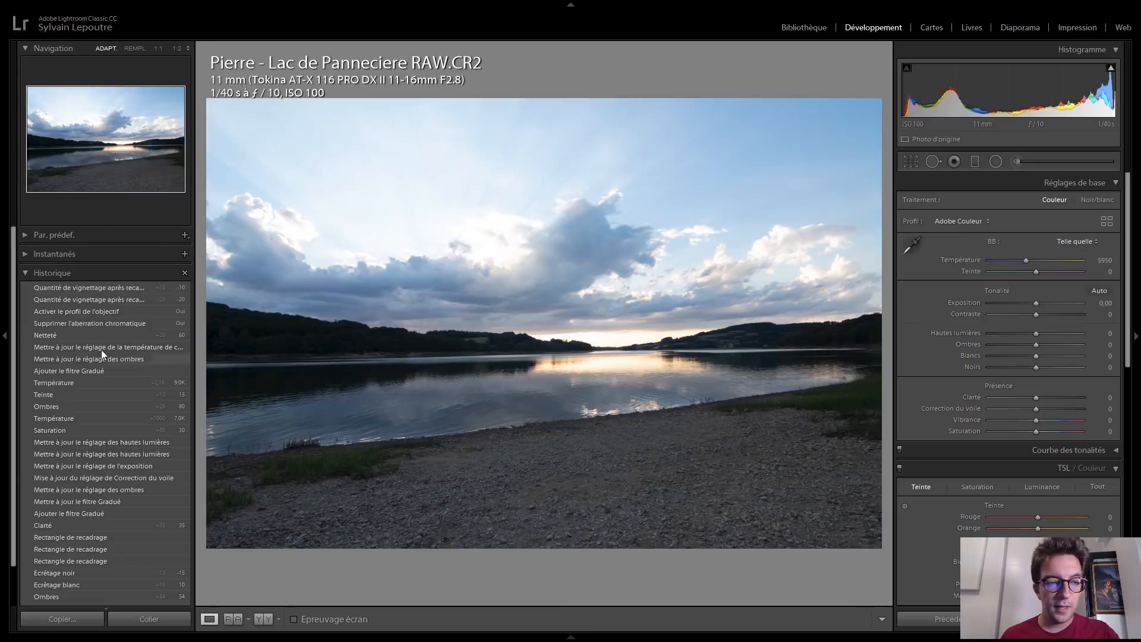
click(94, 290)
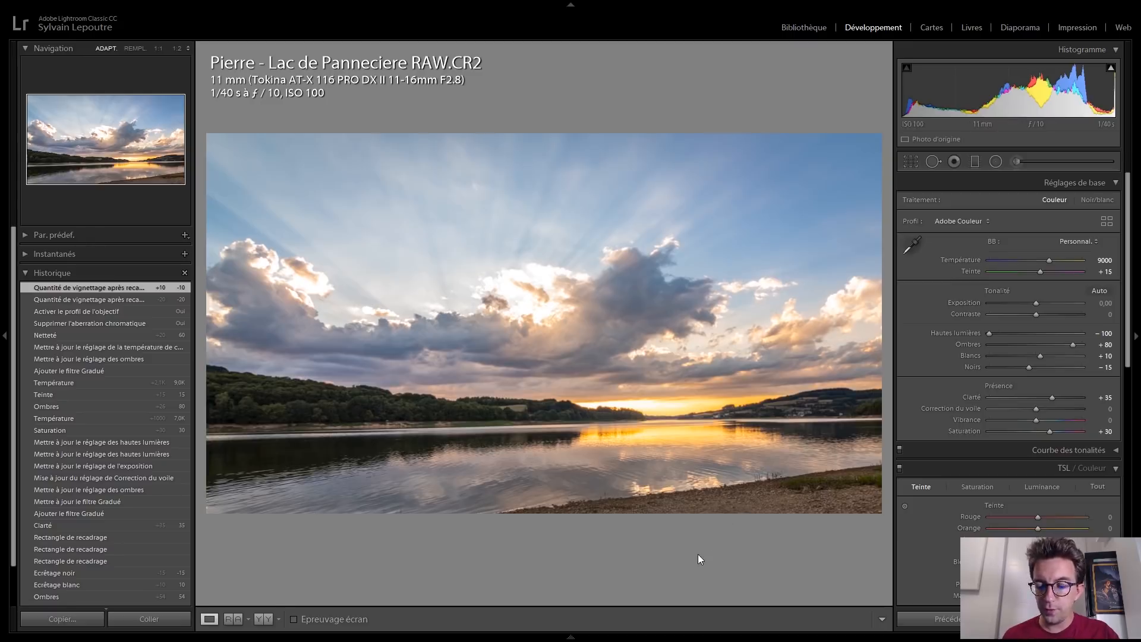
key(Left)
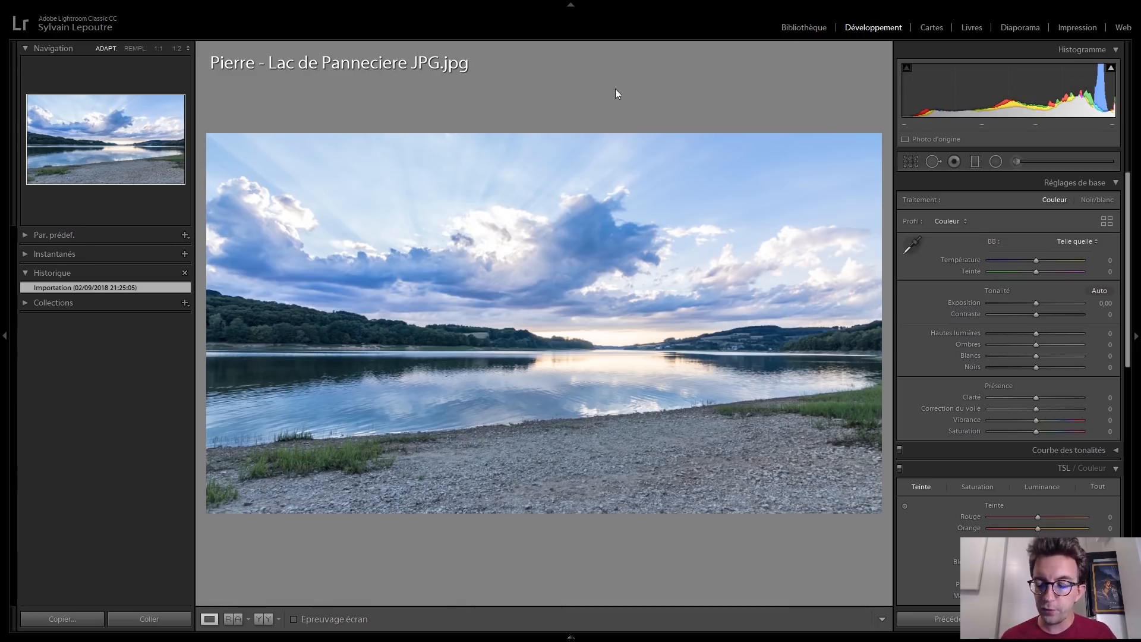
Step: Open the "Connexion avec la forêt d'Argonne" RAW photo, check its camera and shooting information, and examine the person hugging the tree up close
key(Right)
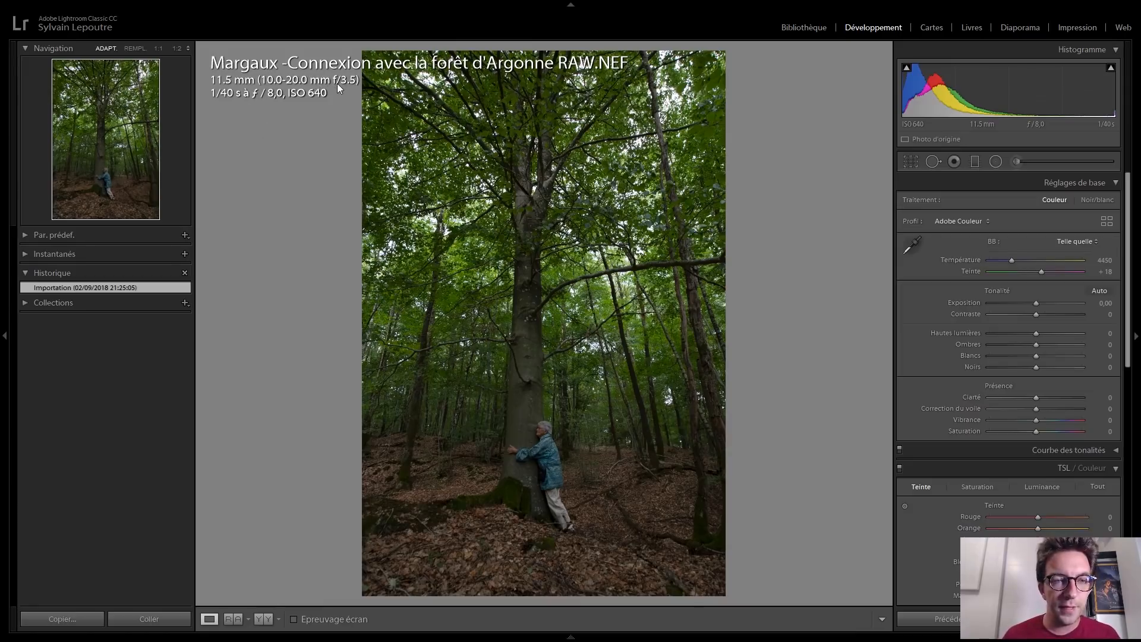
key(i)
key(i)
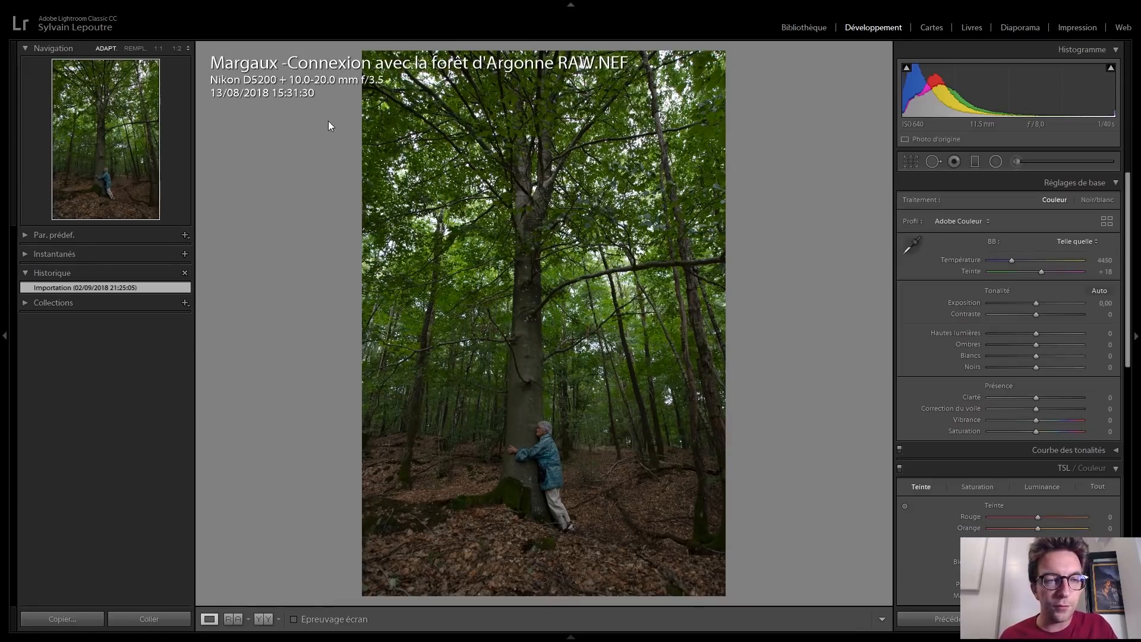
key(i)
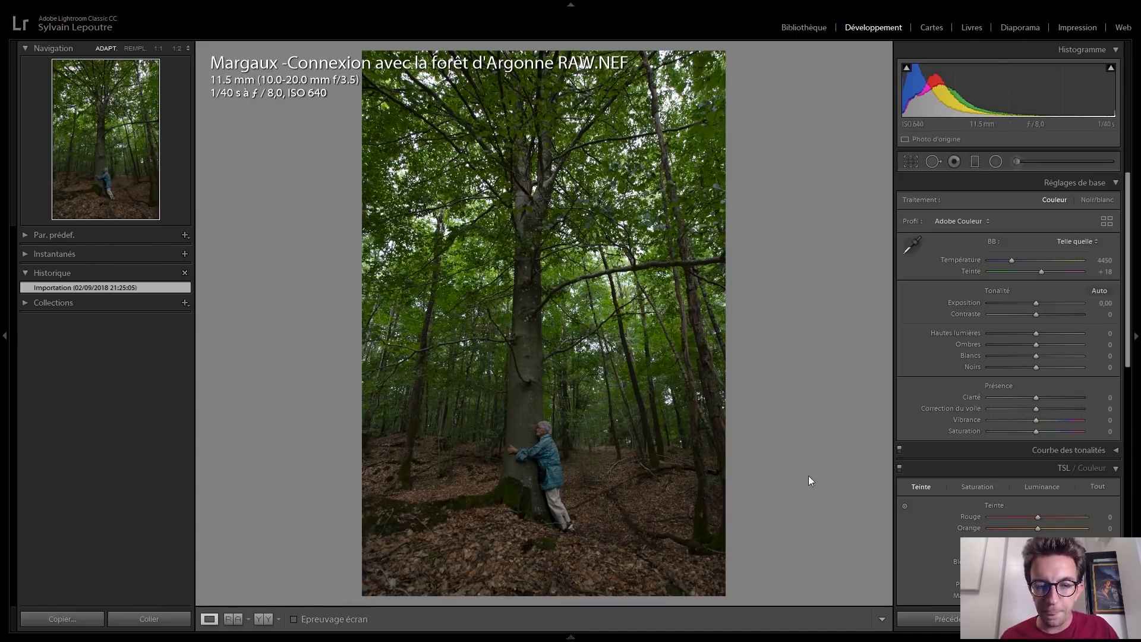
click(541, 448)
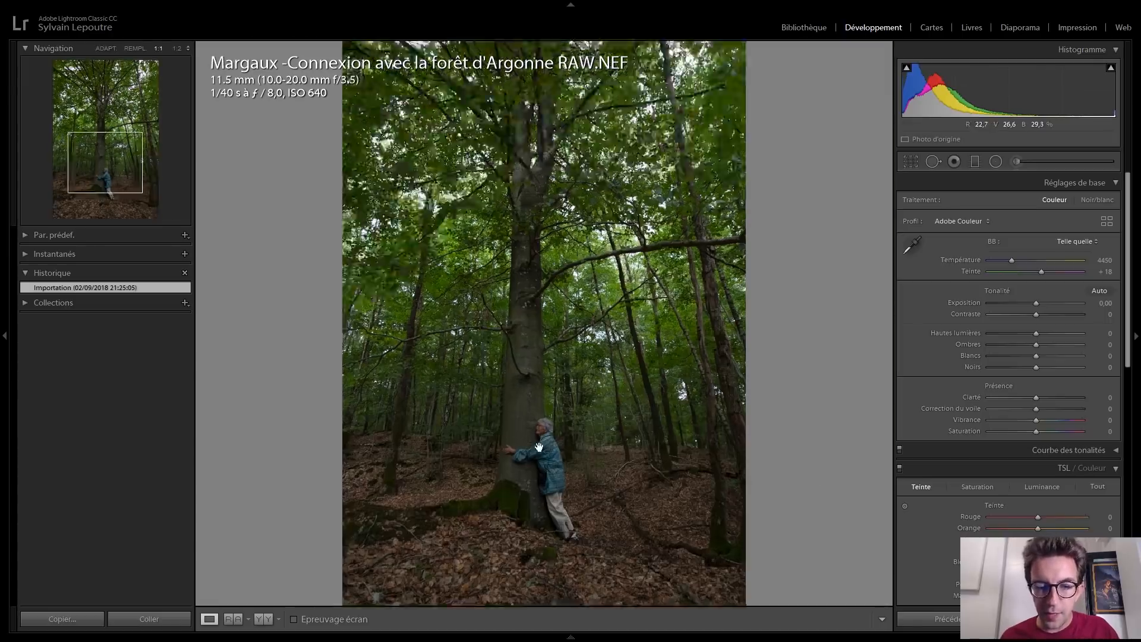
click(538, 435)
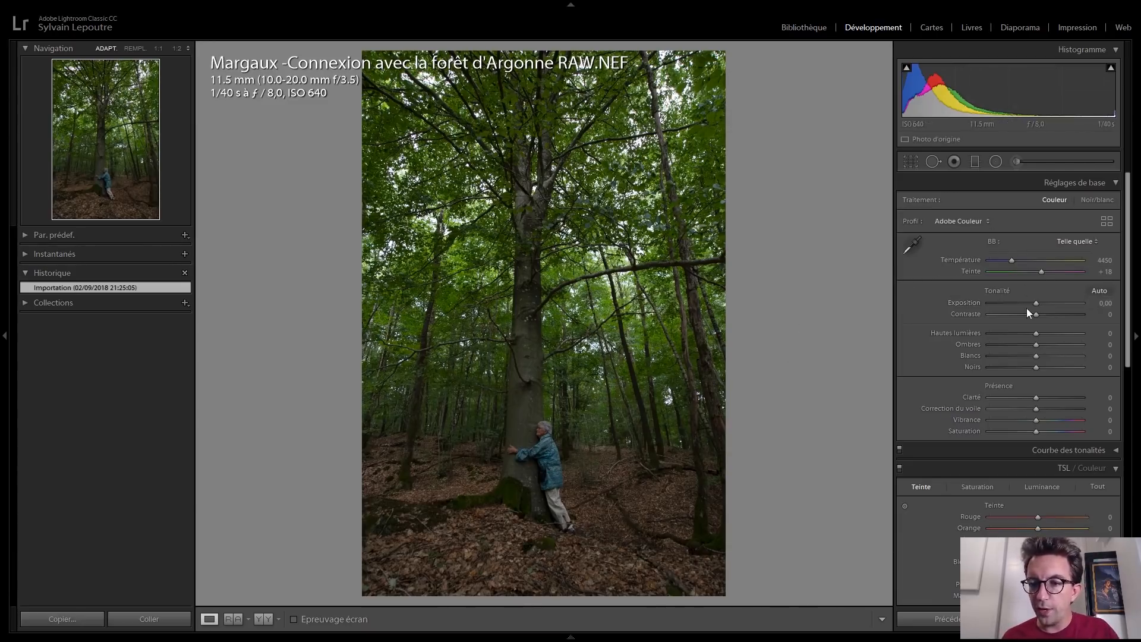
Step: Raise the forest photo's exposure to +1.40
key(Up)
key(Up)
key(Up)
key(Up)
key(Up)
key(Up)
key(Up)
key(Up)
key(Up)
key(Up)
key(Up)
key(Up)
key(Up)
key(Up)
key(Up)
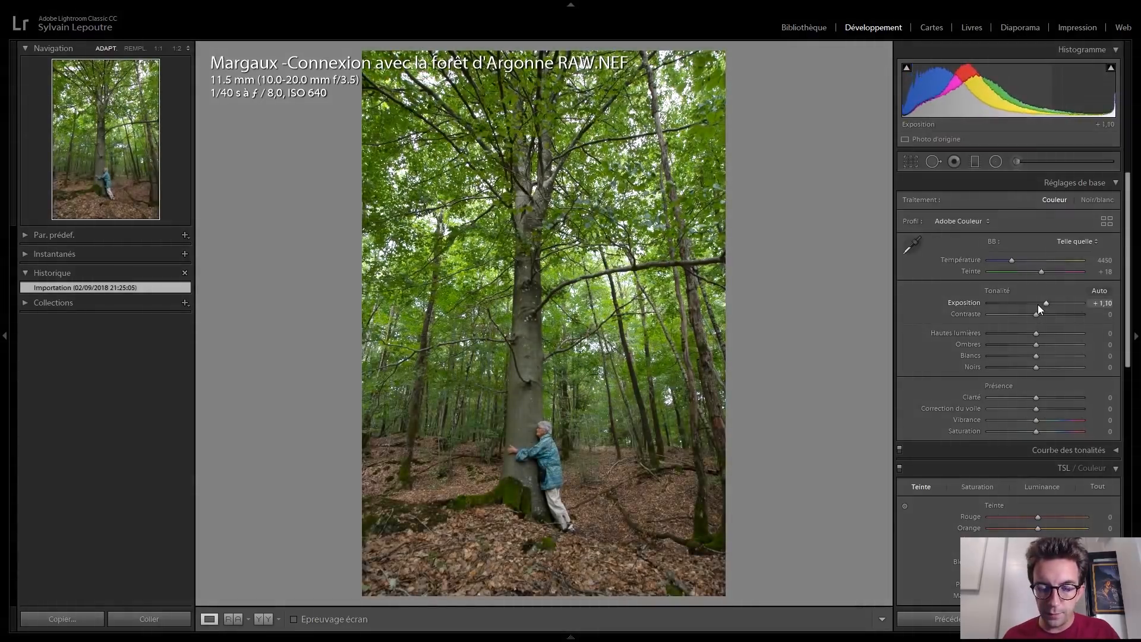
key(Down)
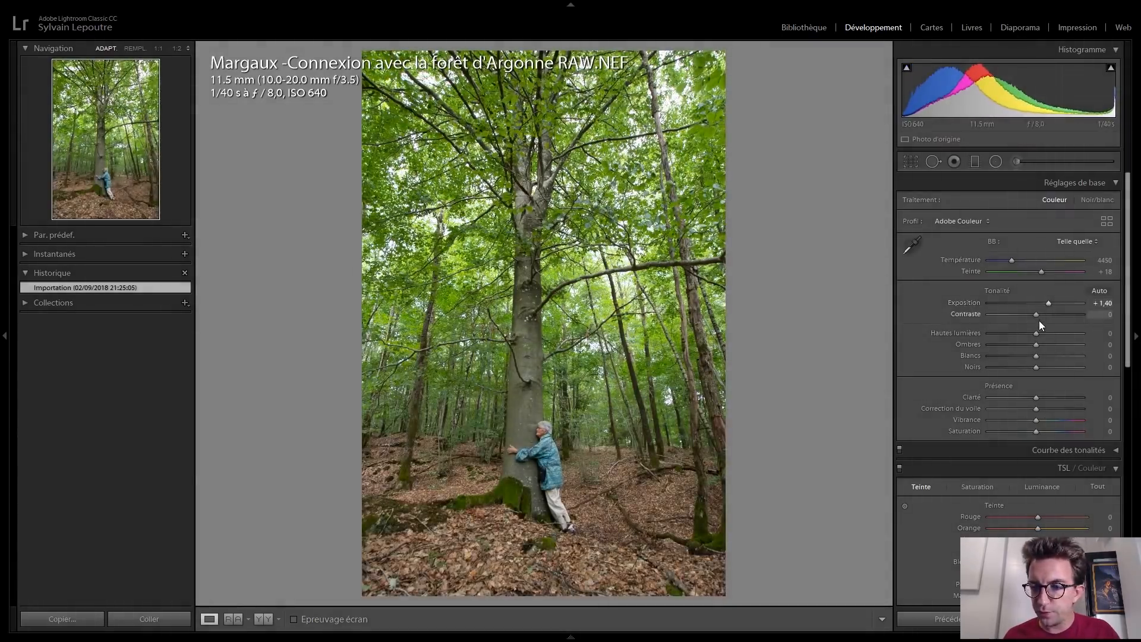
Step: Set the forest photo's highlights to -62, shadows to +34, whites to +6 and blacks to -46
drag(1038, 336, 1009, 333)
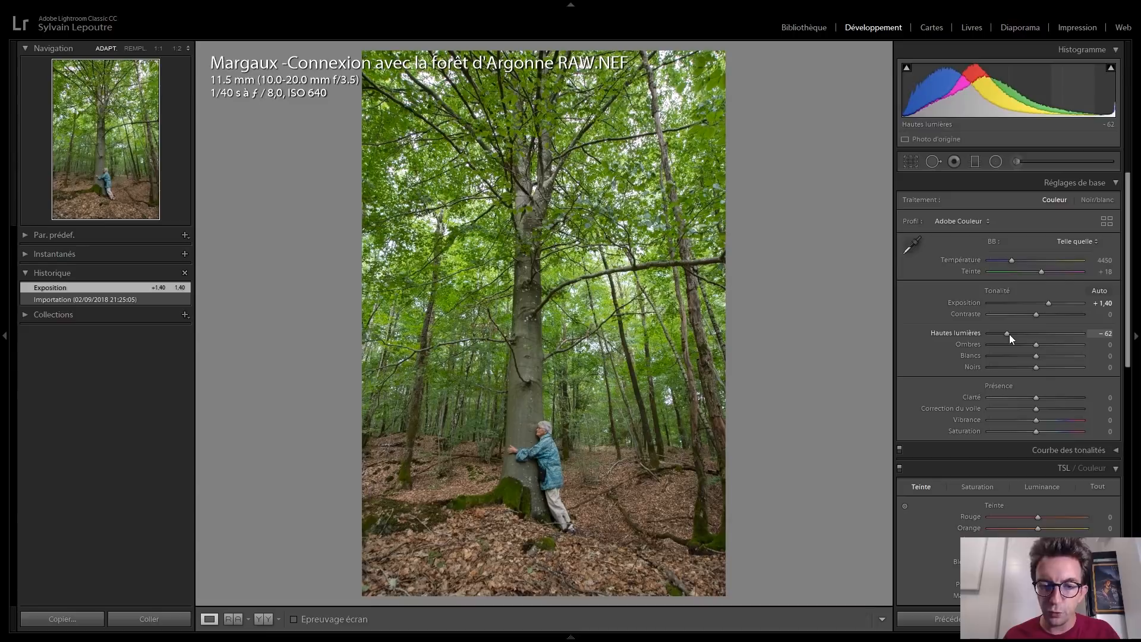
mouse_move(1038, 344)
mouse_down()
mouse_move(1061, 344)
mouse_move(1038, 357)
mouse_up()
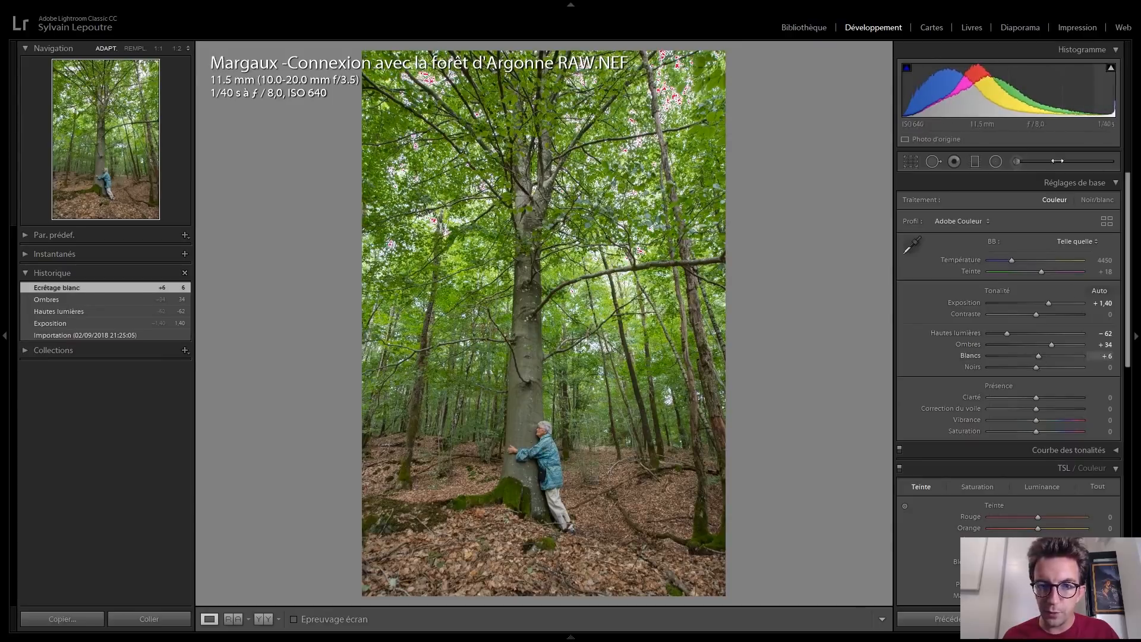
drag(1028, 367, 1014, 366)
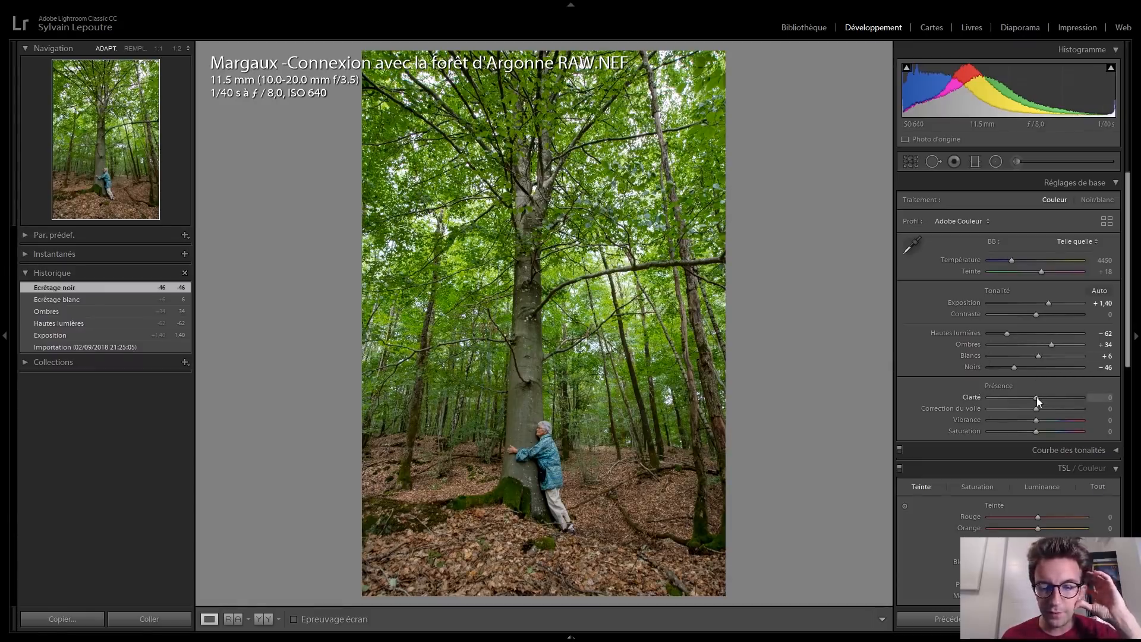
Step: Try a global clarity of +78 and a dehaze of +30 on the forest photo, resetting each to 0
drag(1037, 397, 1072, 398)
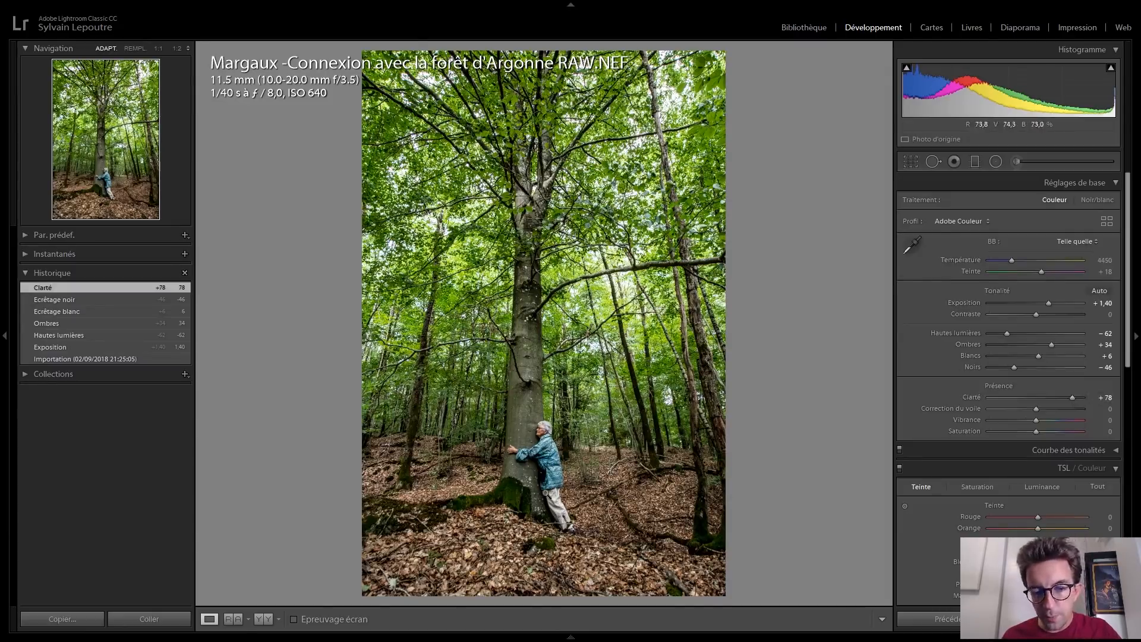
double_click(1071, 397)
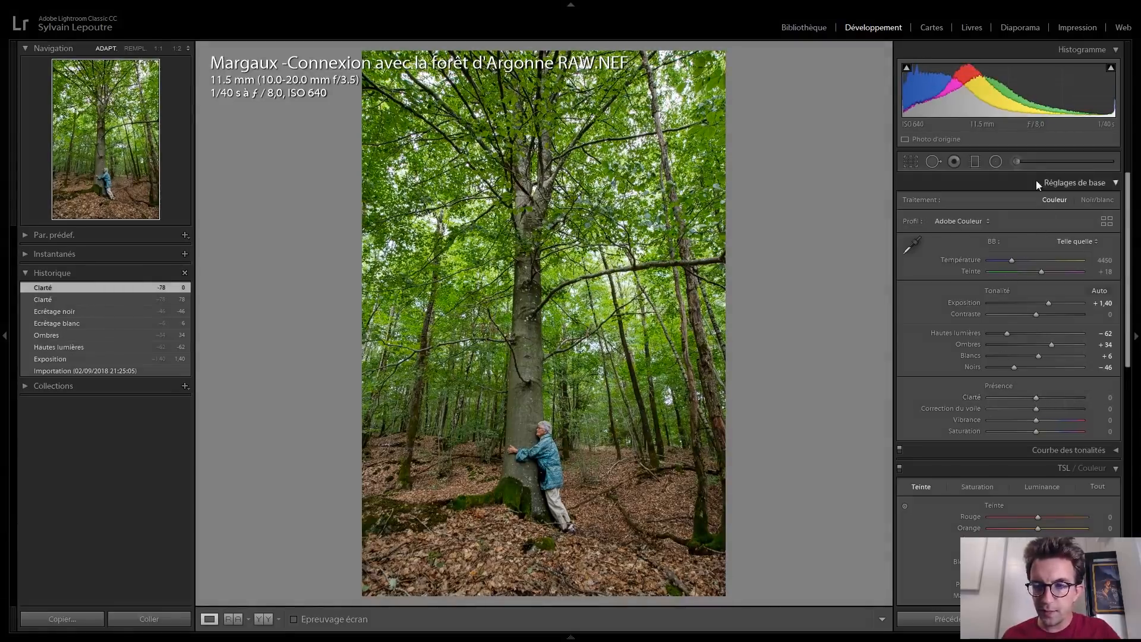
mouse_move(1036, 412)
mouse_down()
mouse_move(1077, 413)
mouse_move(1051, 412)
mouse_up()
double_click(1050, 412)
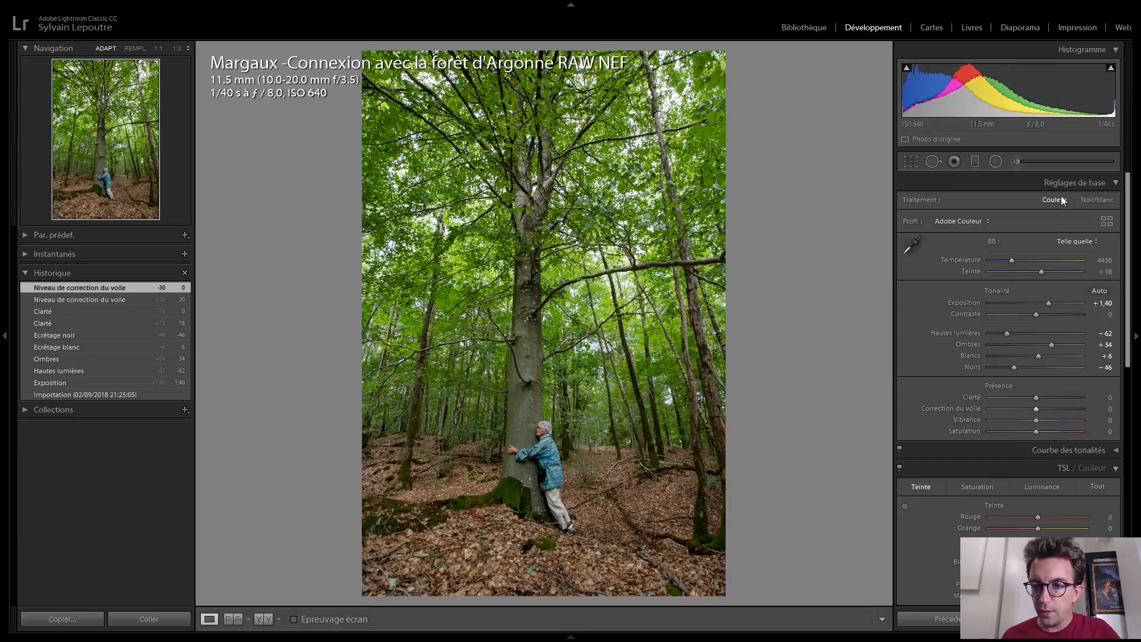
Step: Paint clarity 58 with the adjustment brush over the leafy ground at size 12 and along the main tree's roots and trunk at size 7
click(1053, 163)
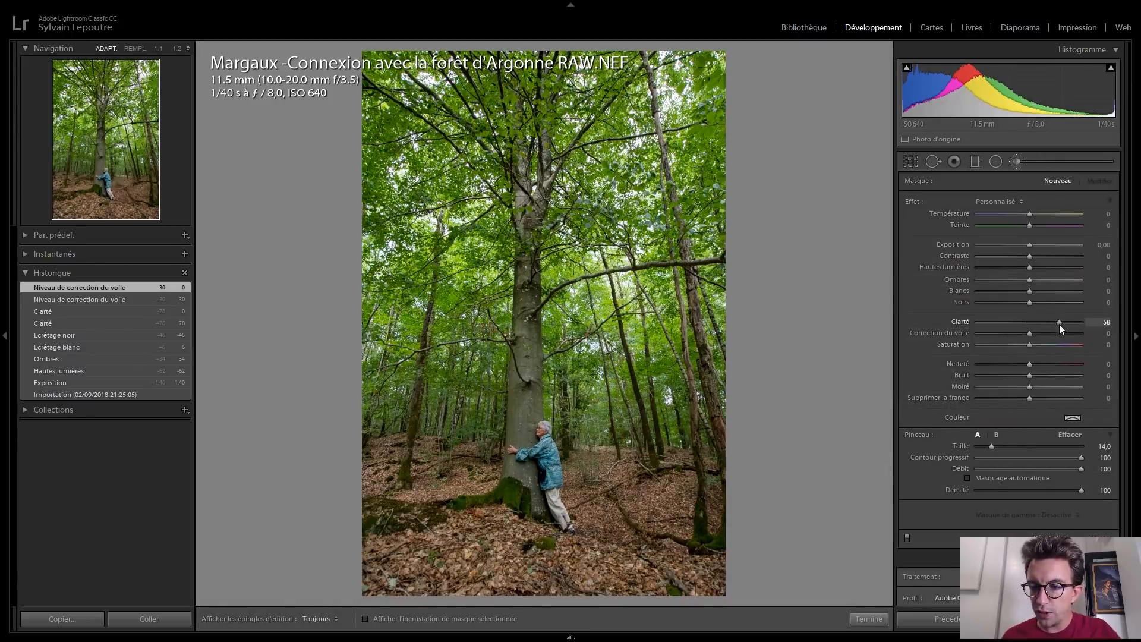
key(h)
scroll(510, 516, down, 2)
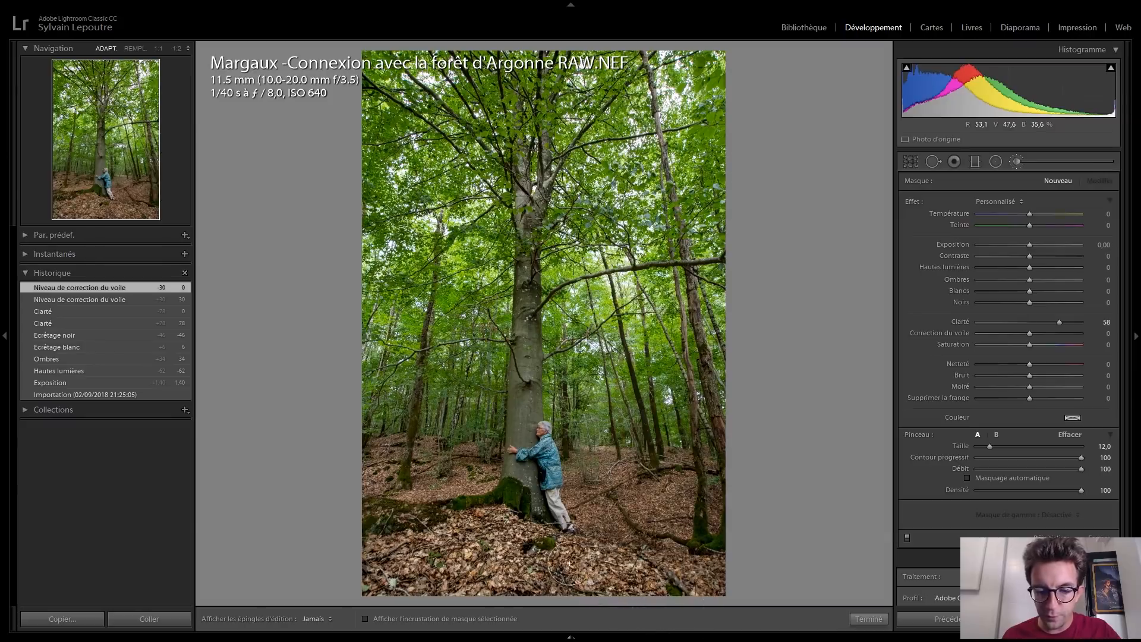
mouse_move(391, 596)
mouse_down()
mouse_move(526, 558)
mouse_move(670, 618)
mouse_up()
scroll(511, 498, down, 5)
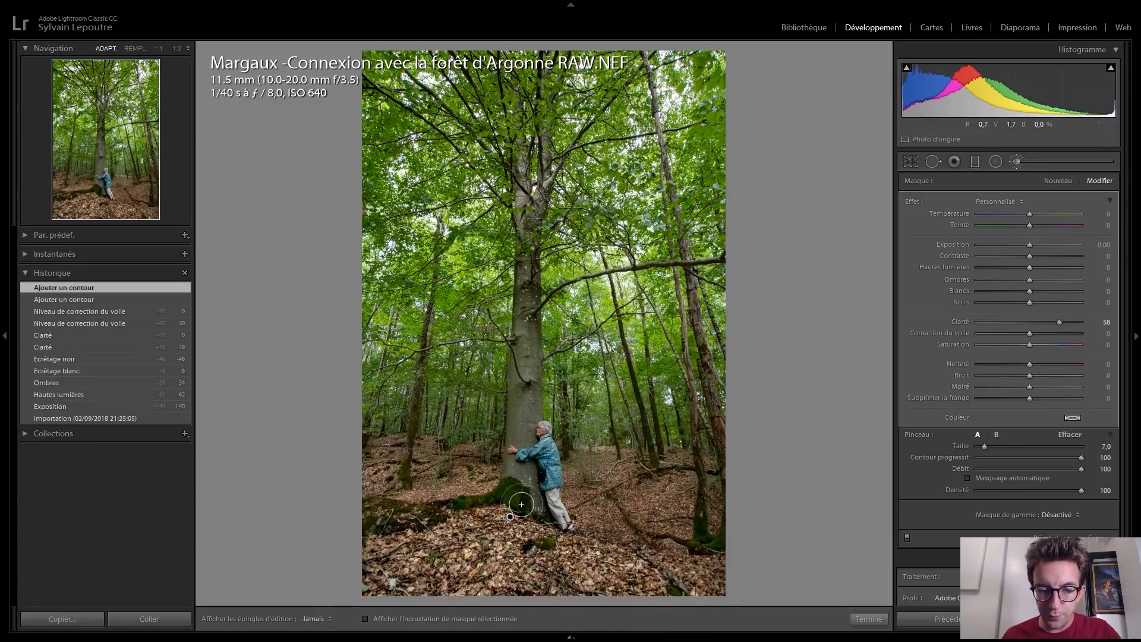
mouse_move(537, 455)
mouse_down()
mouse_move(554, 534)
mouse_move(527, 484)
mouse_up()
mouse_move(529, 380)
mouse_down()
mouse_move(528, 200)
mouse_move(513, 235)
mouse_up()
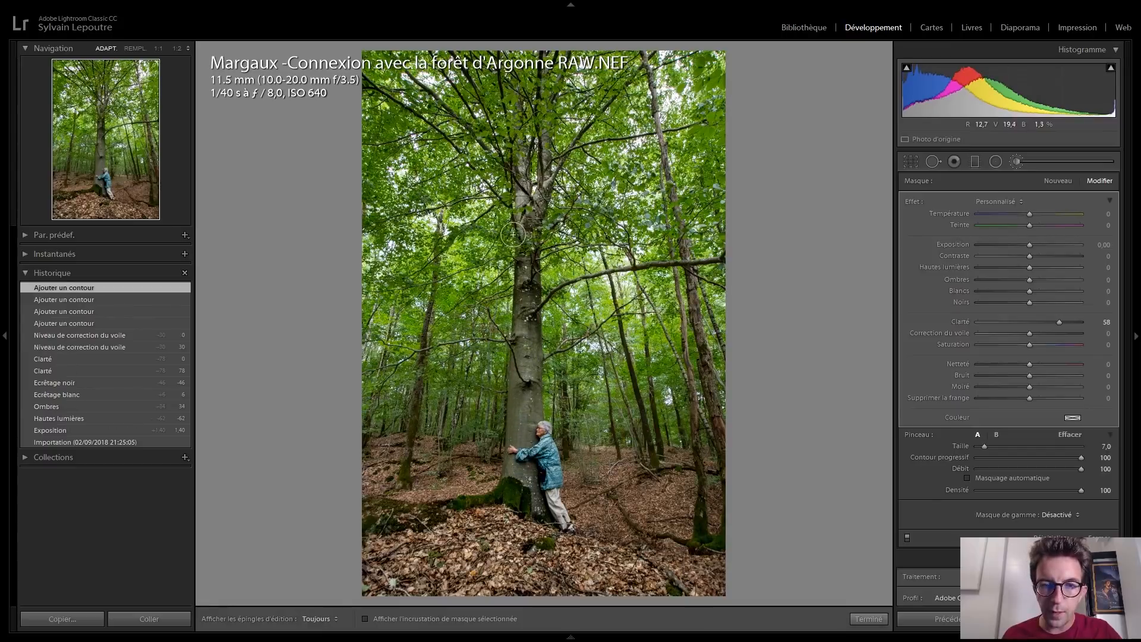
Step: Add a size 5 stroke to the clarity 58 brush mask along the main tree's upper trunk and close the adjustment brush
scroll(518, 187, up, 2)
key(h)
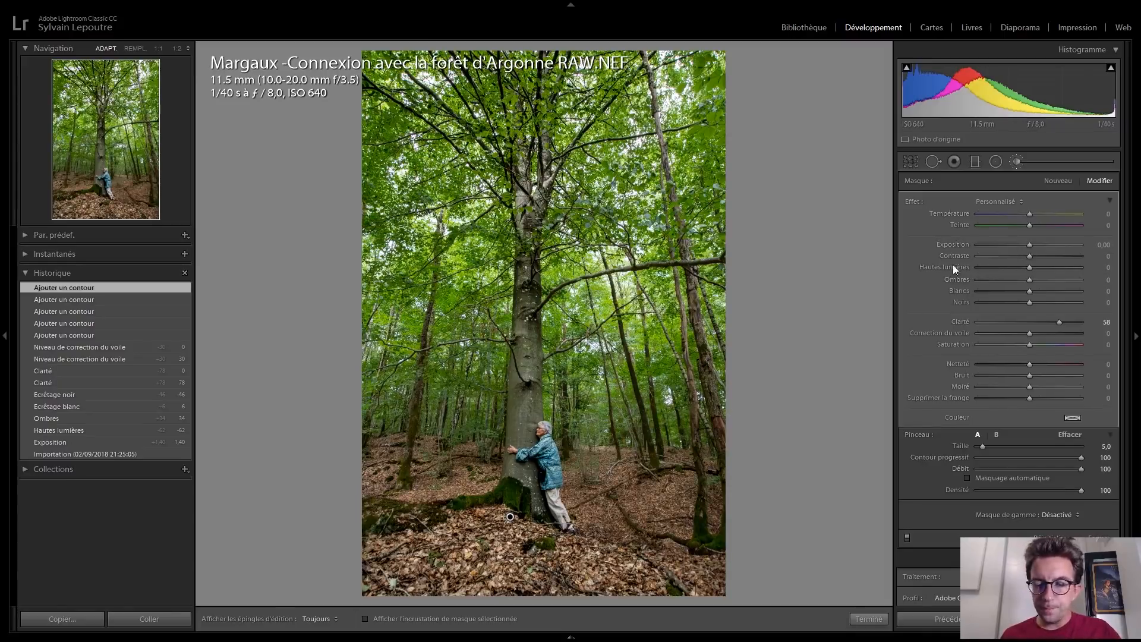
click(1028, 162)
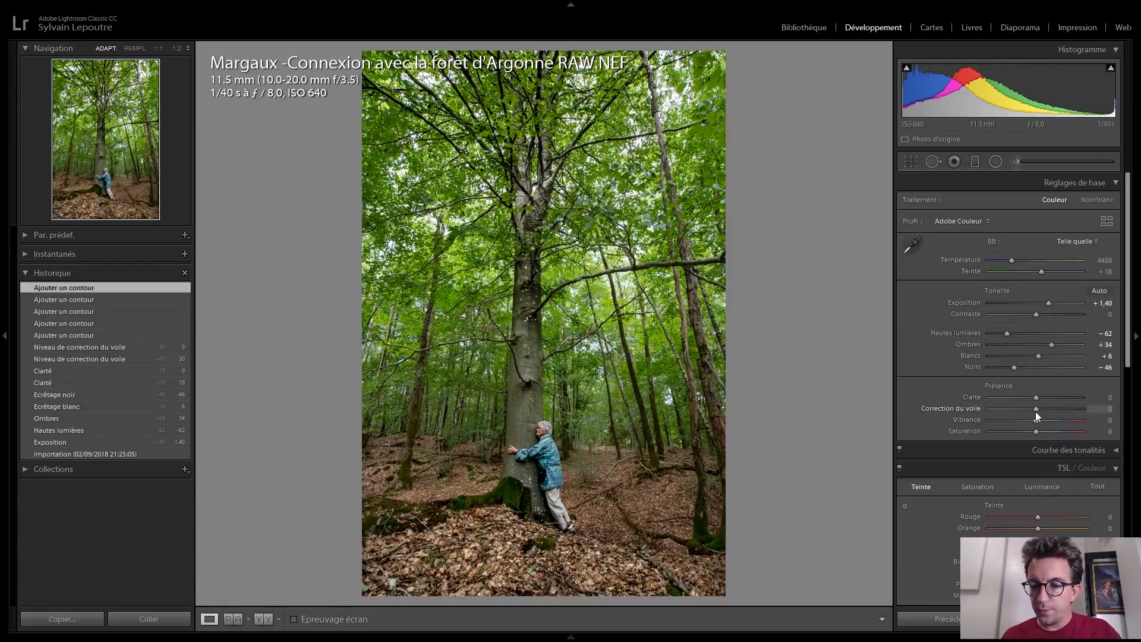
Step: Try a negative global dehaze down to -80 on the forest photo and reset it to 0
scroll(1035, 411, down, 12)
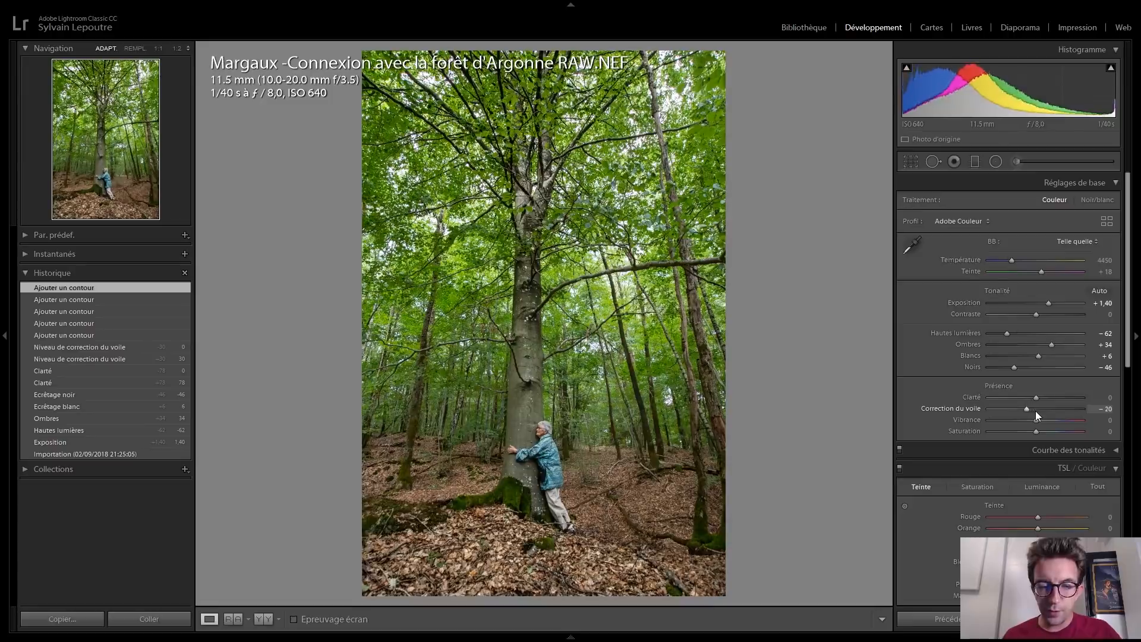
scroll(1035, 411, up, 2)
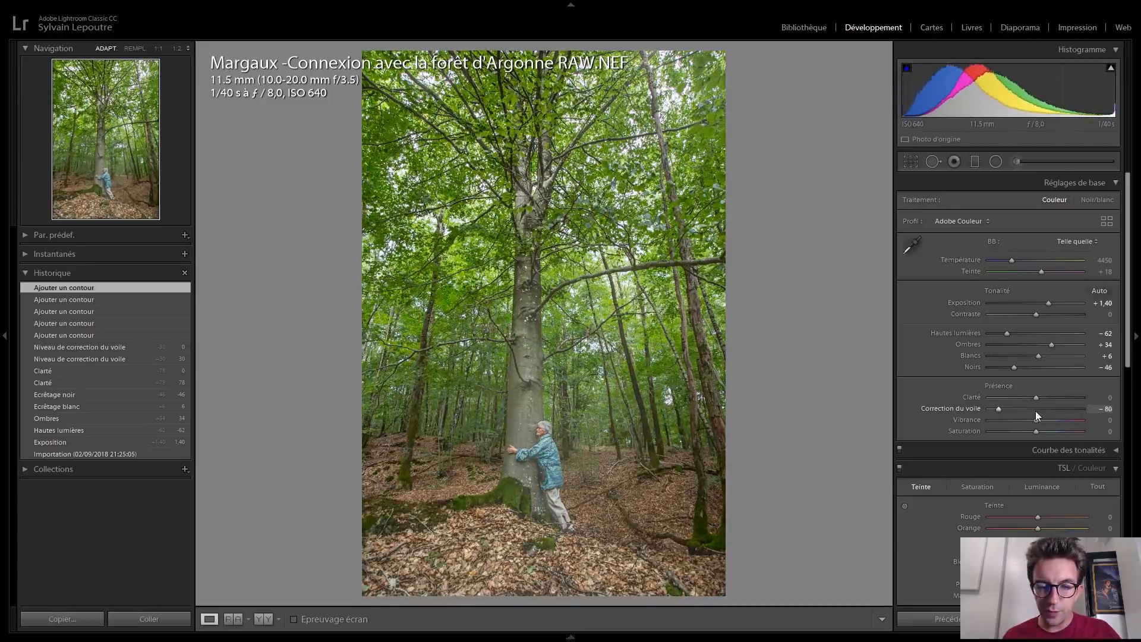
double_click(1013, 409)
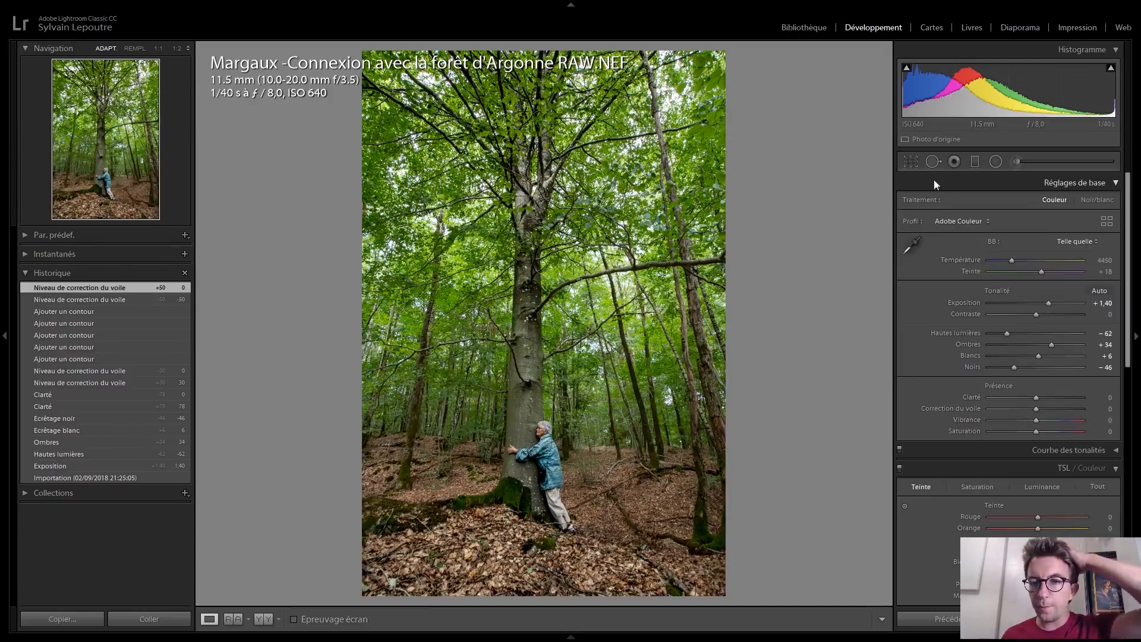
Step: Draw a graduated filter rising from the leafy ground to the person's head and reset all its effect settings to 0
click(975, 163)
drag(509, 527, 510, 427)
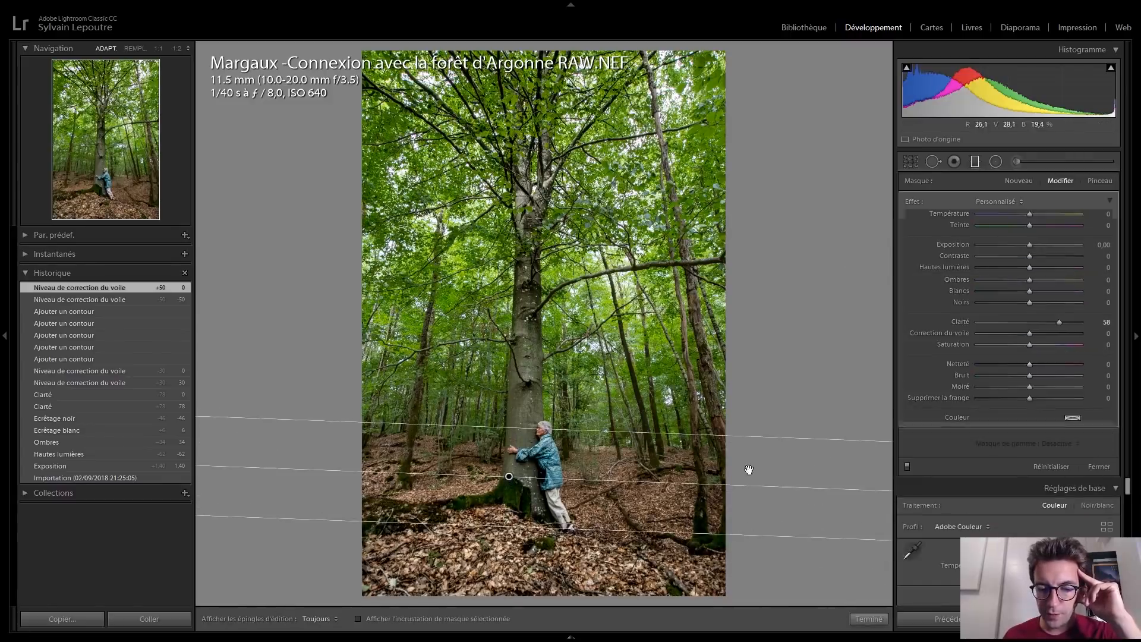
double_click(909, 201)
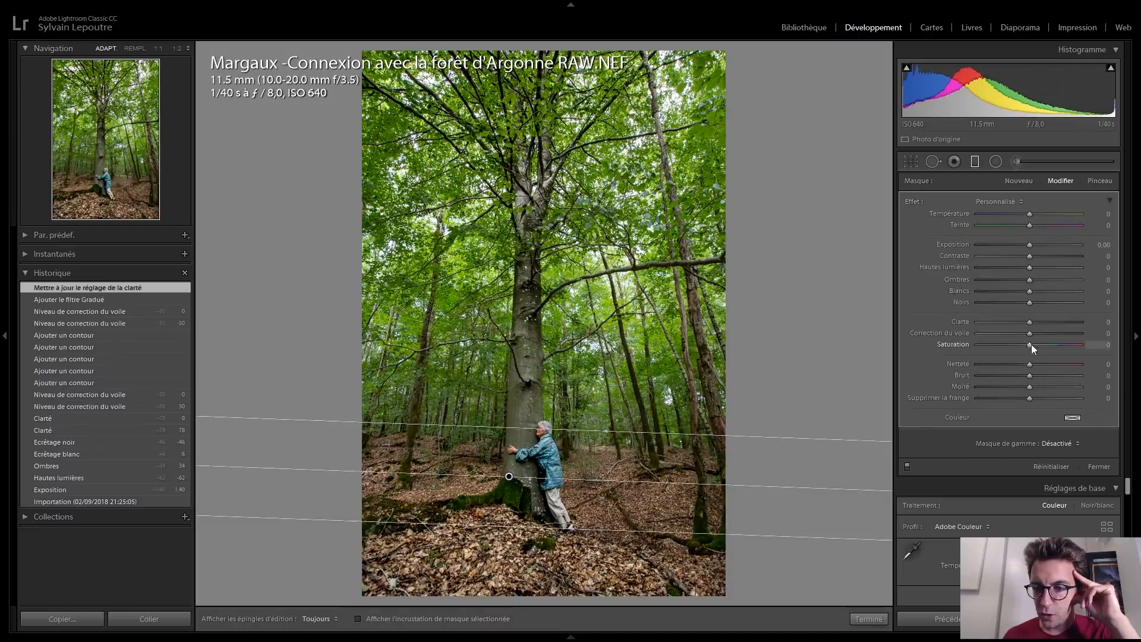
Step: Set the graduated filter's saturation to 40, temperature to 8 and exposure to 0.30, and extend its transition higher up the trunk
drag(1055, 345, 1068, 345)
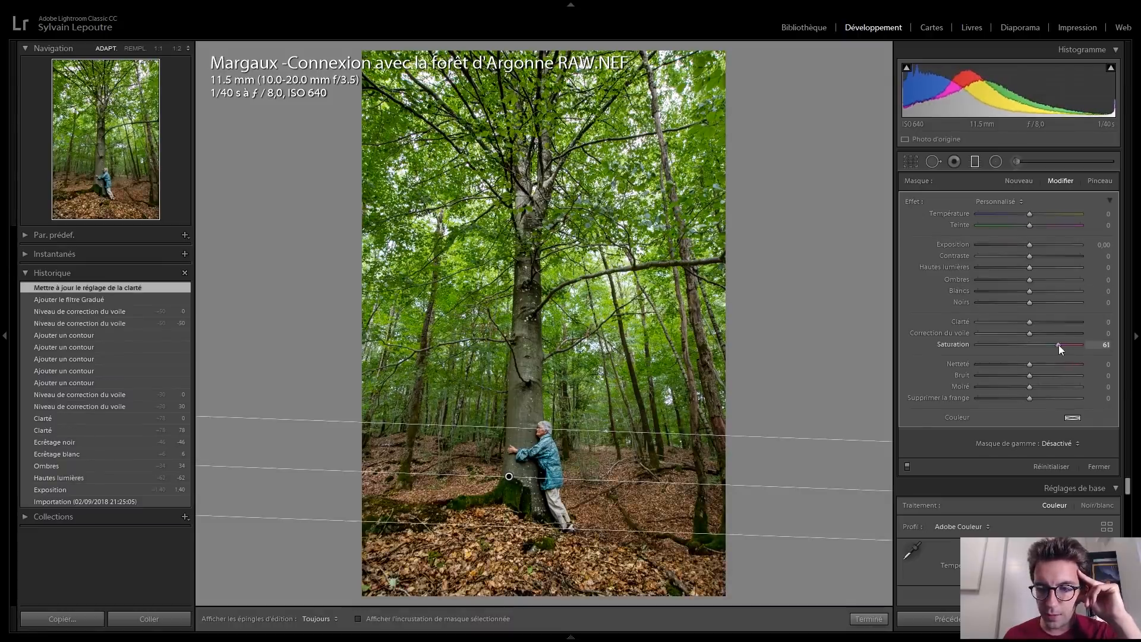
drag(1055, 345, 1051, 344)
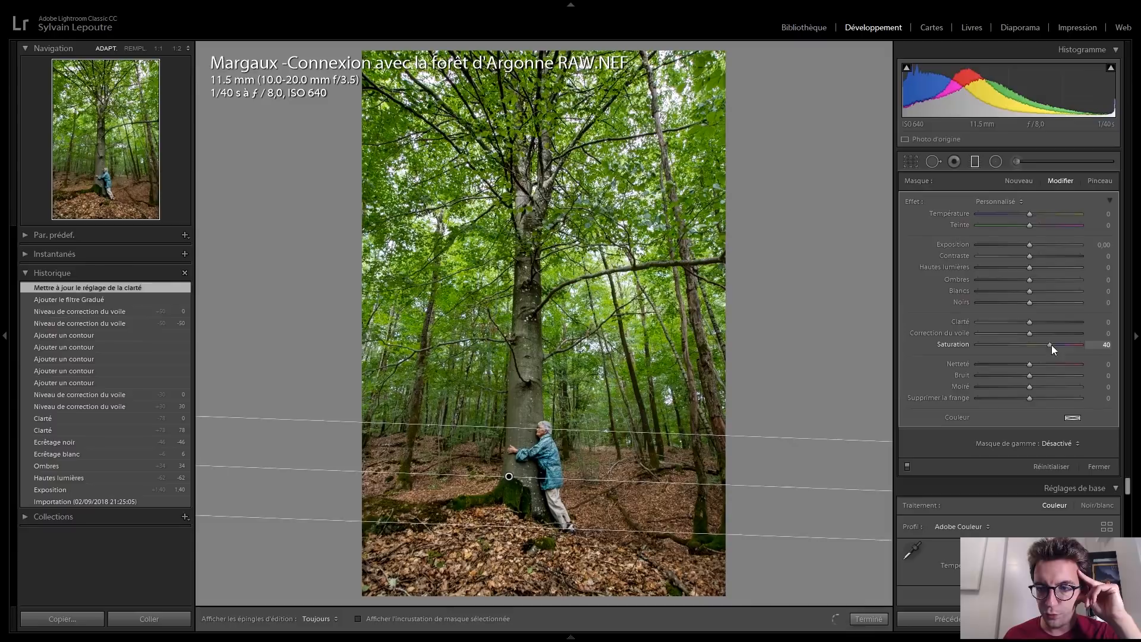
drag(1029, 215, 1031, 213)
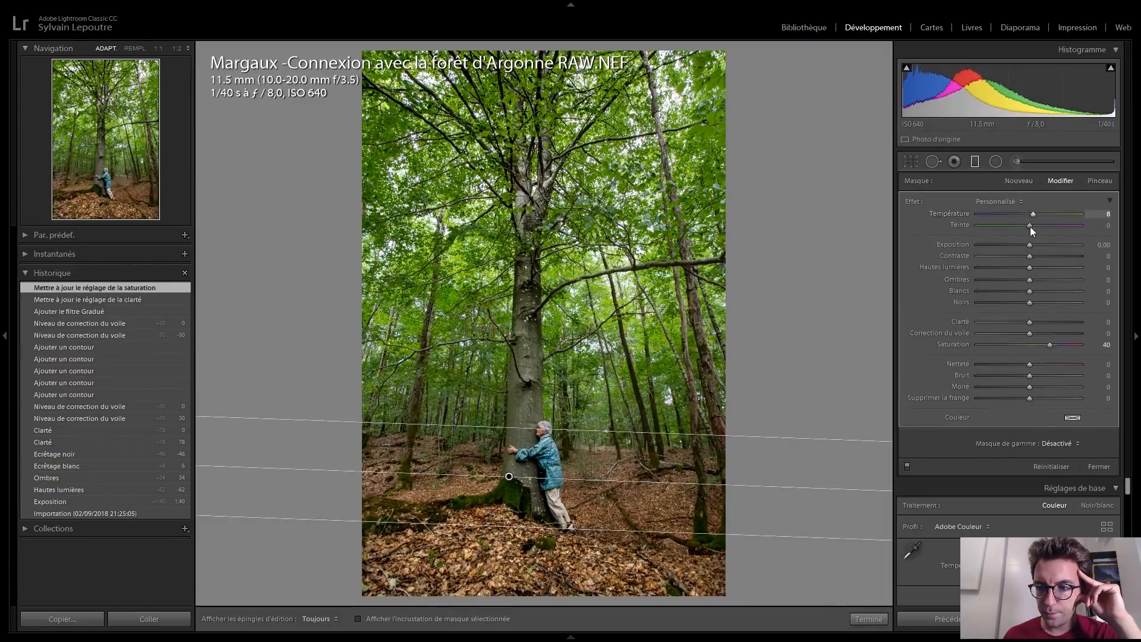
drag(1029, 244, 1033, 244)
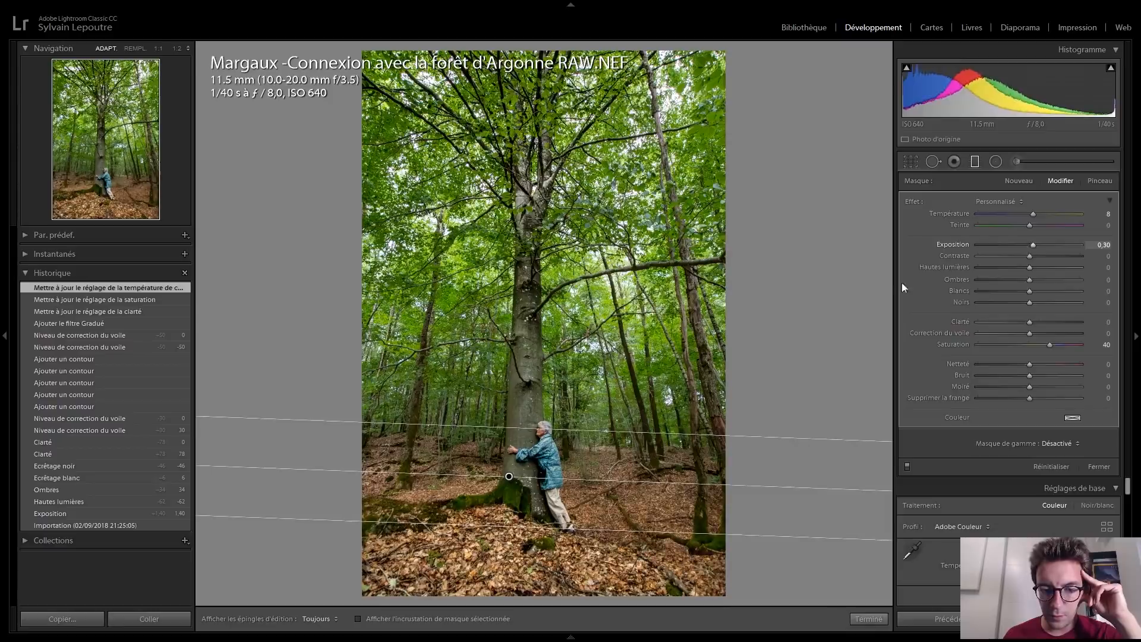
drag(528, 428, 530, 359)
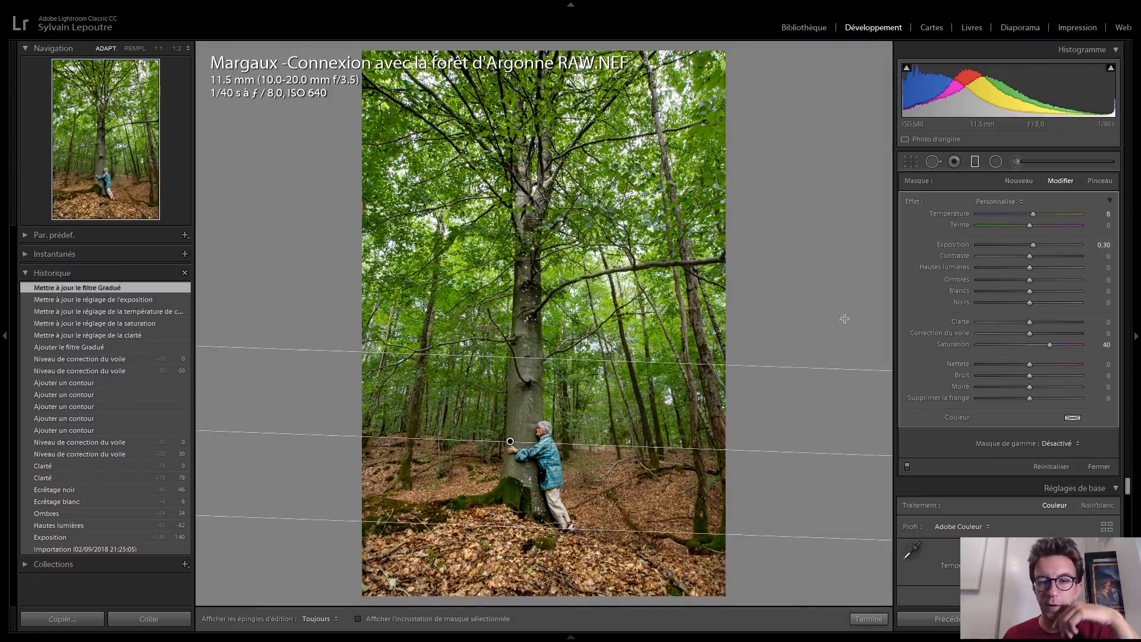
click(975, 163)
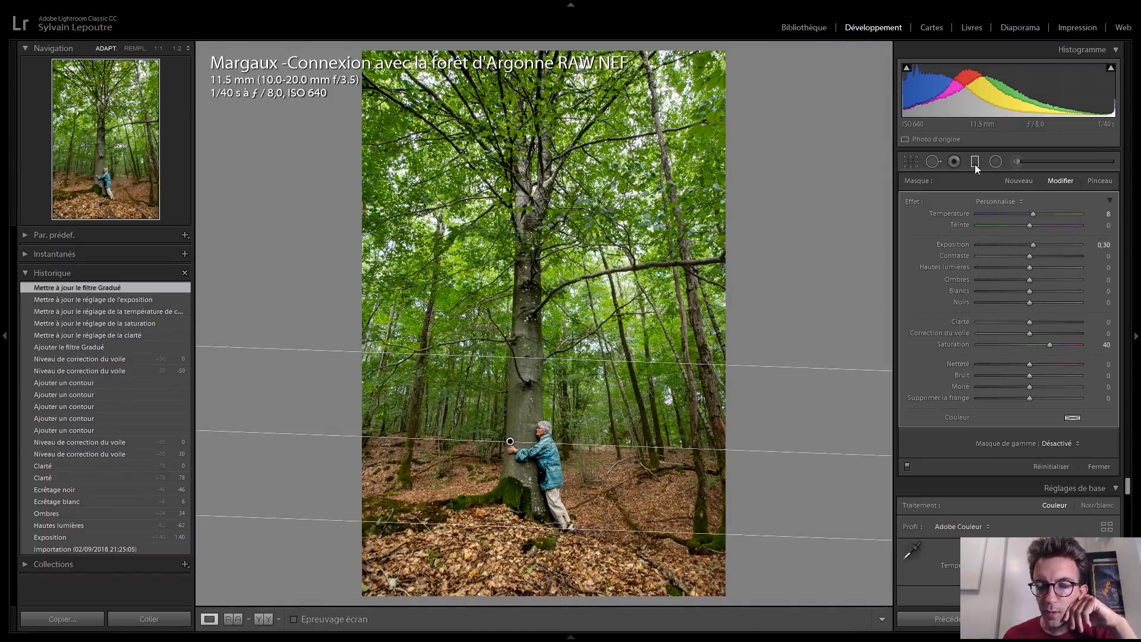
Step: Straighten the forest photo to an angle of -1.66 by tracing the main tree's trunk from the upper branches to the ground
click(906, 162)
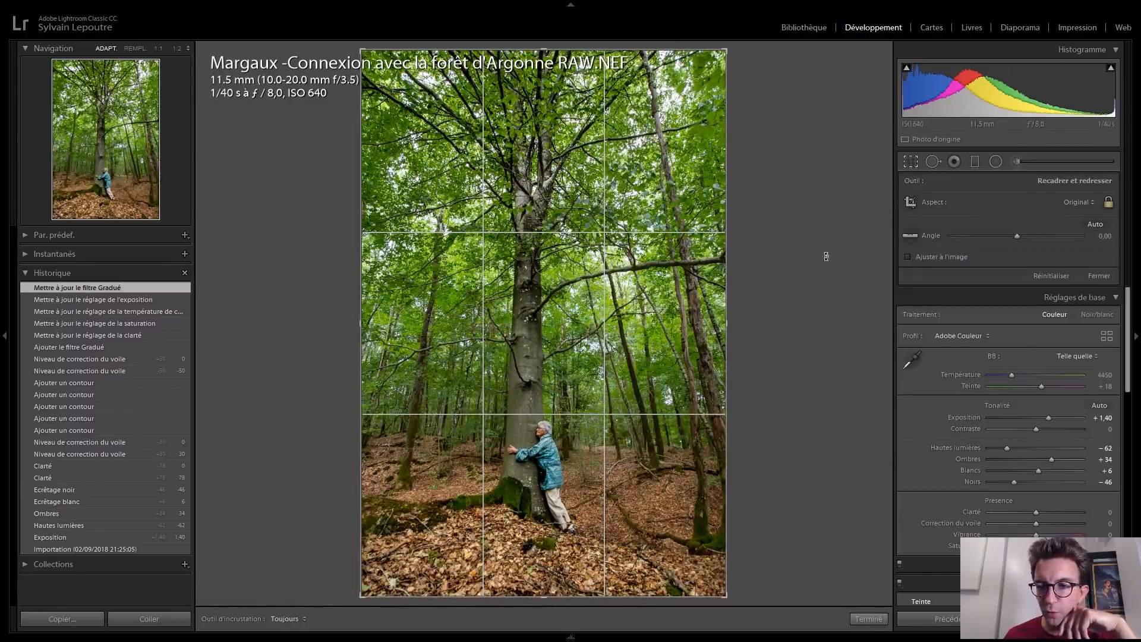
click(911, 238)
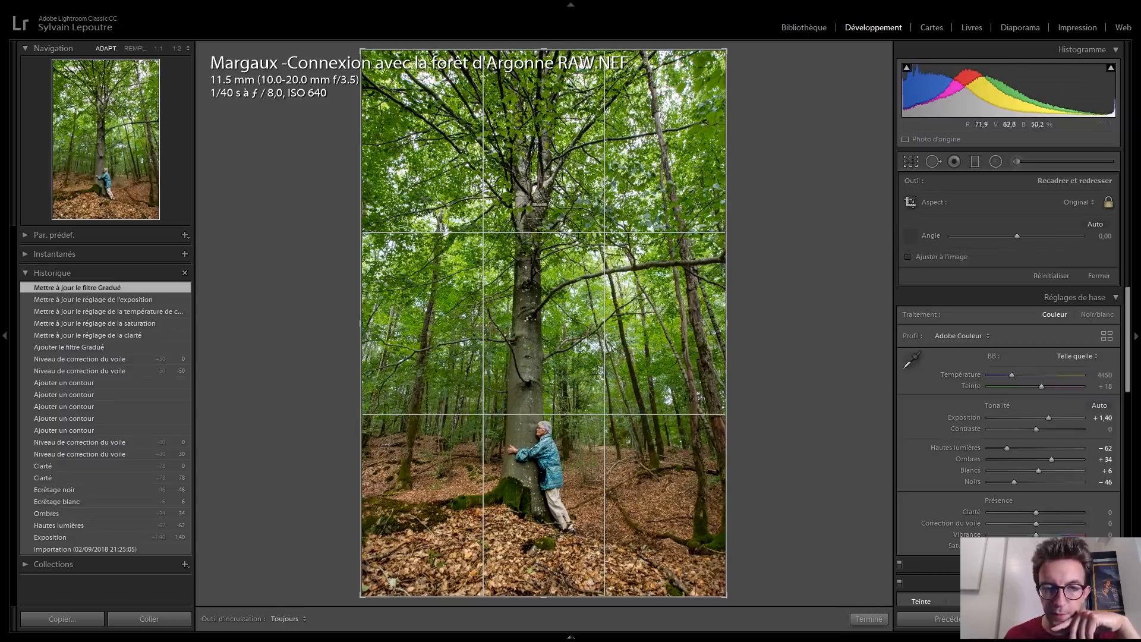
drag(526, 237, 519, 584)
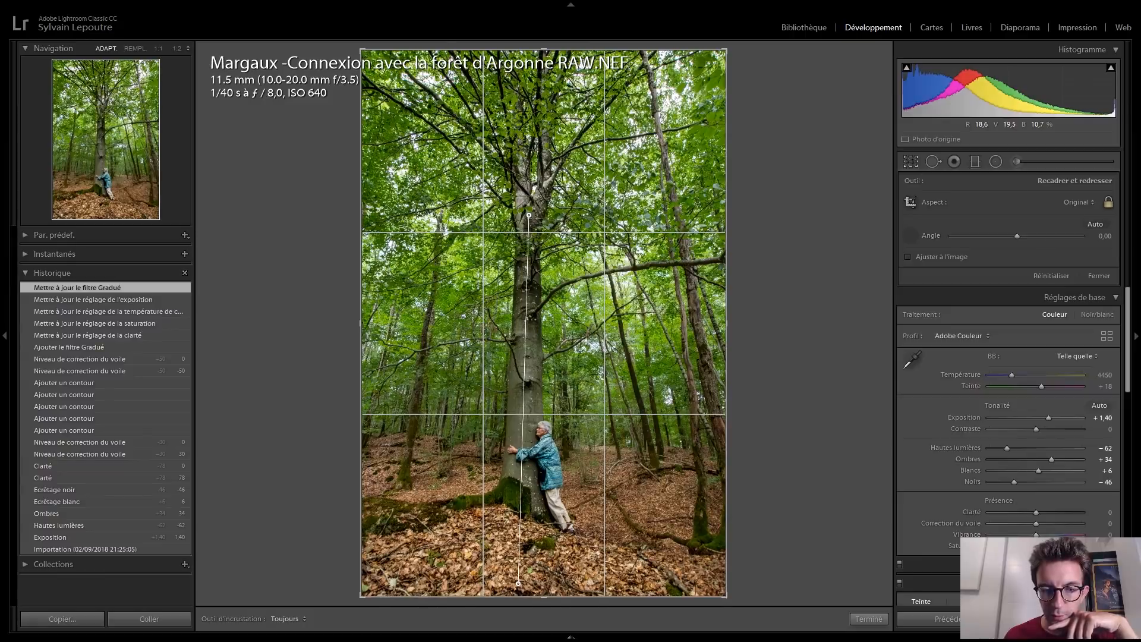
drag(519, 587, 519, 587)
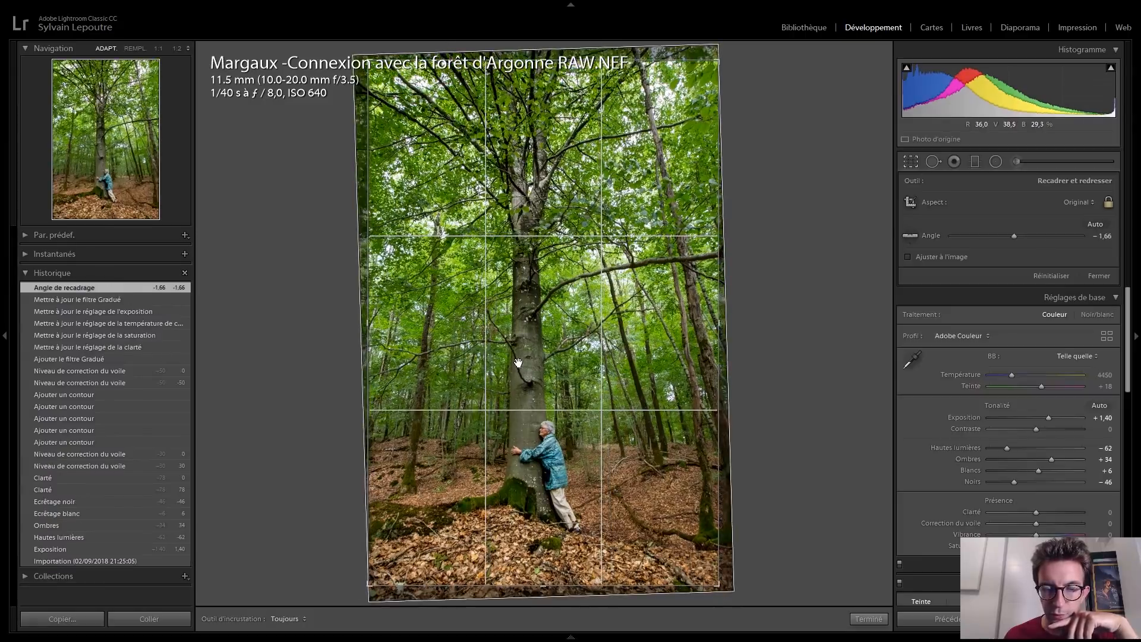
key(Return)
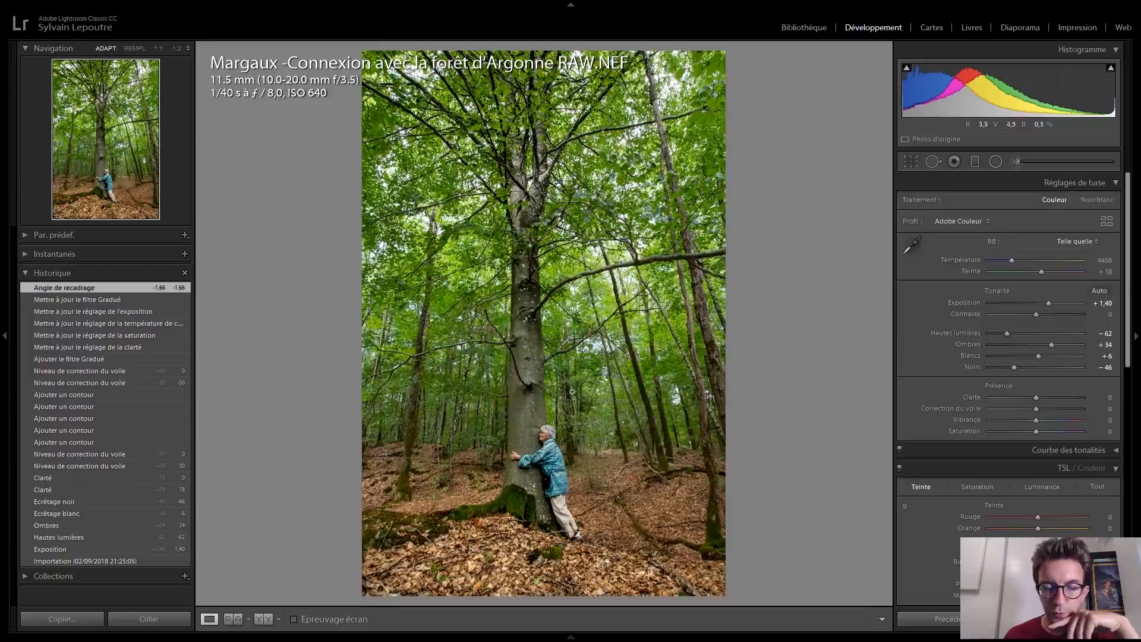
Step: Tighten the crop at the original aspect ratio and shift the framing lower, with the person near the lower right thirds intersection
click(910, 159)
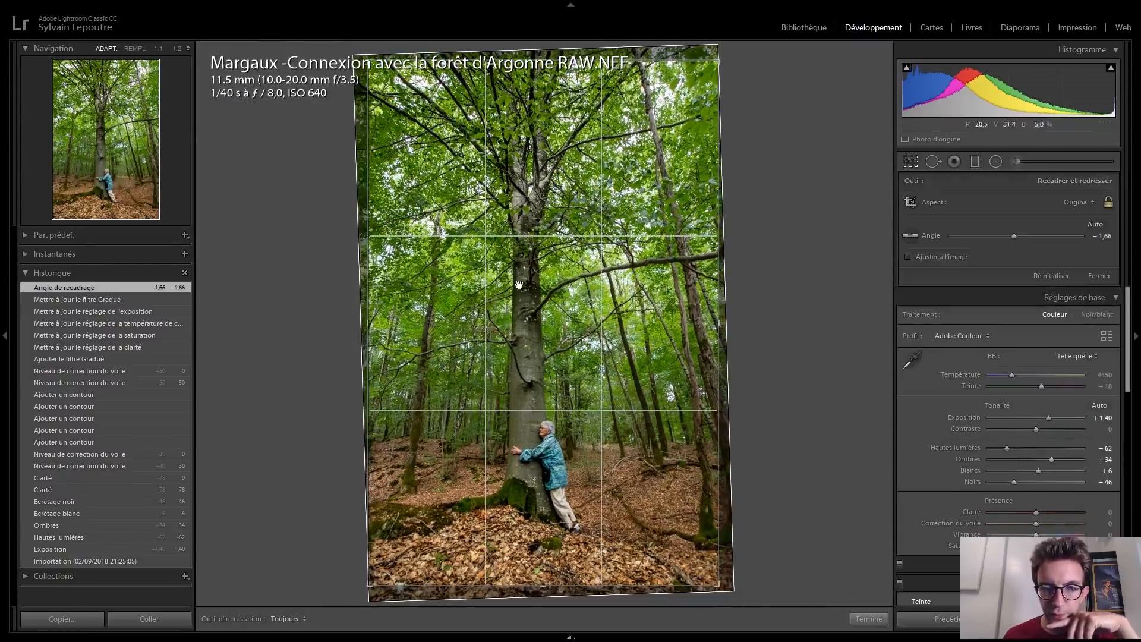
drag(519, 283, 519, 280)
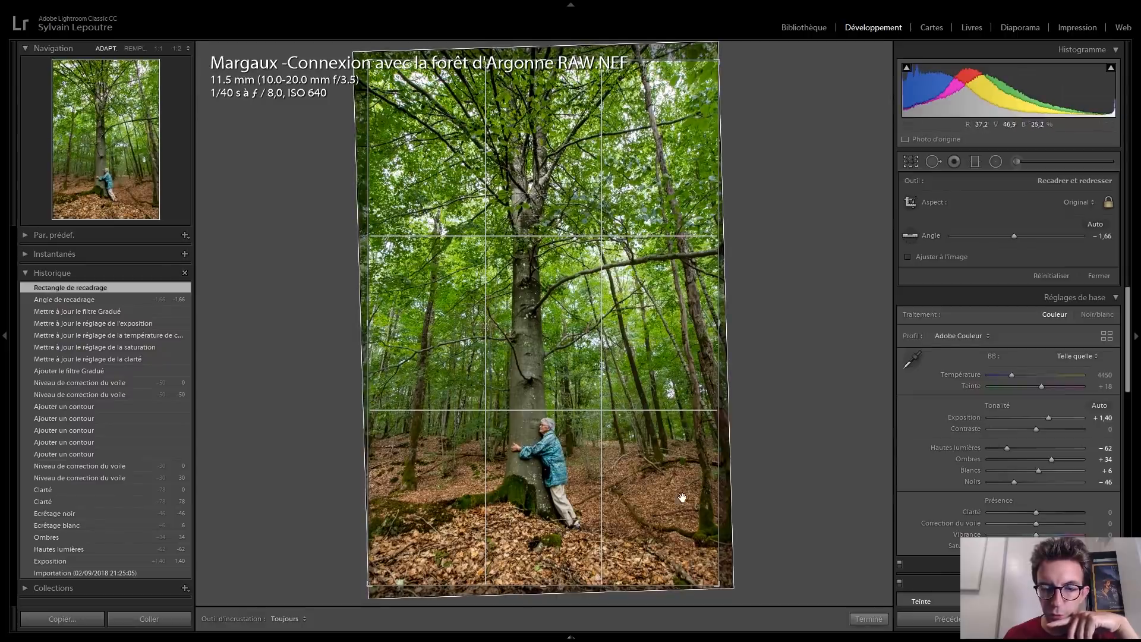
drag(717, 585, 711, 586)
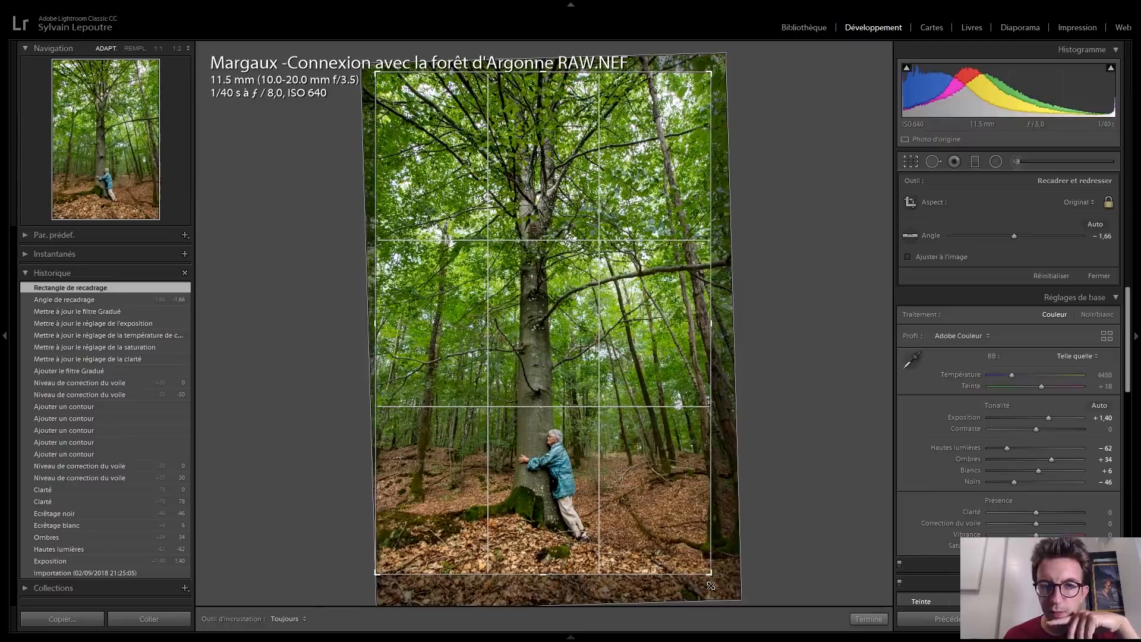
drag(603, 326, 602, 301)
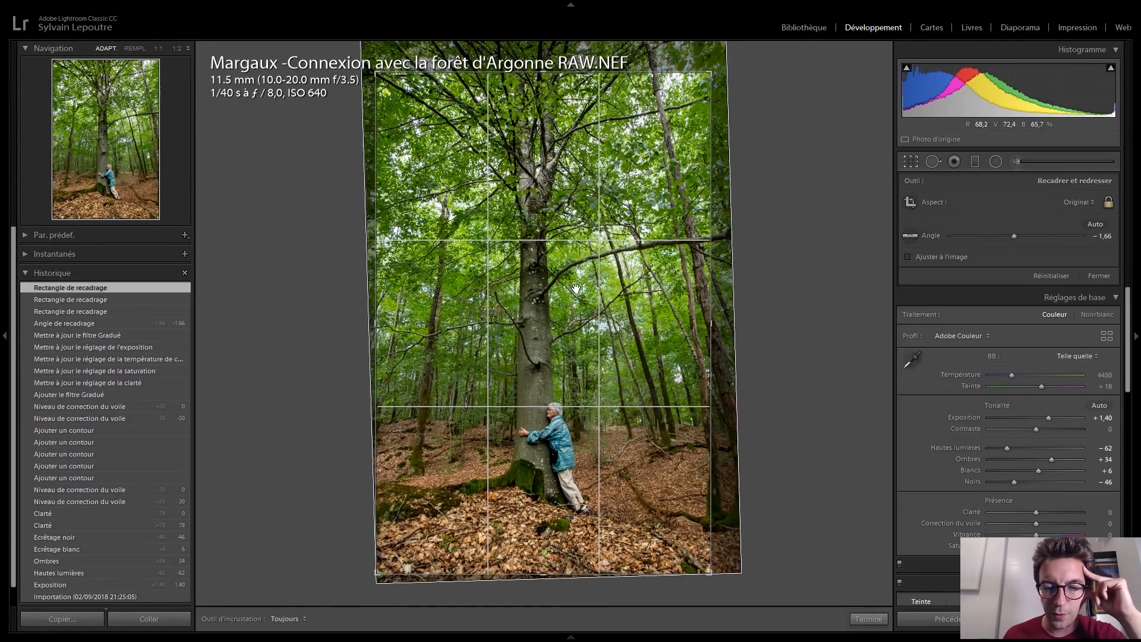
drag(703, 81, 704, 76)
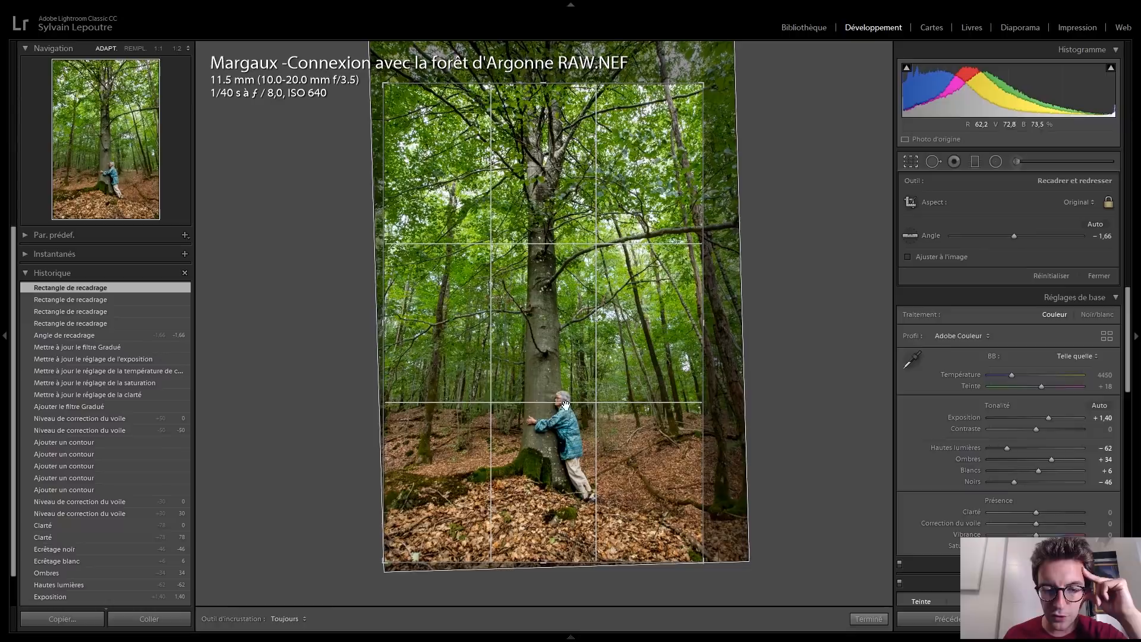
key(Return)
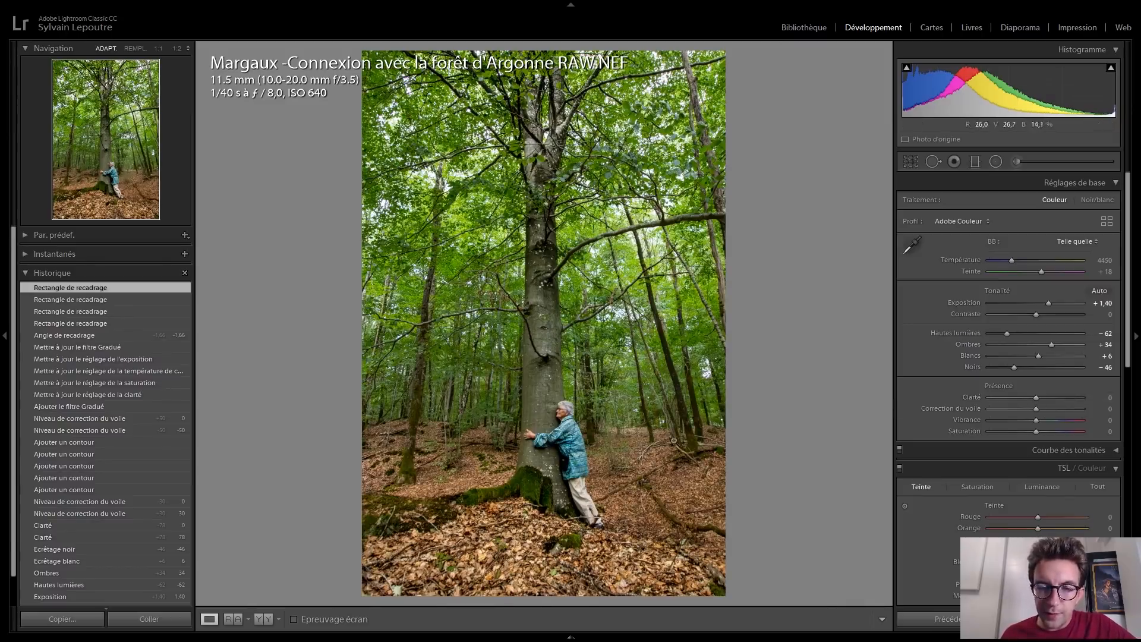
Step: Lower the forest photo's global clarity to -15
click(1037, 399)
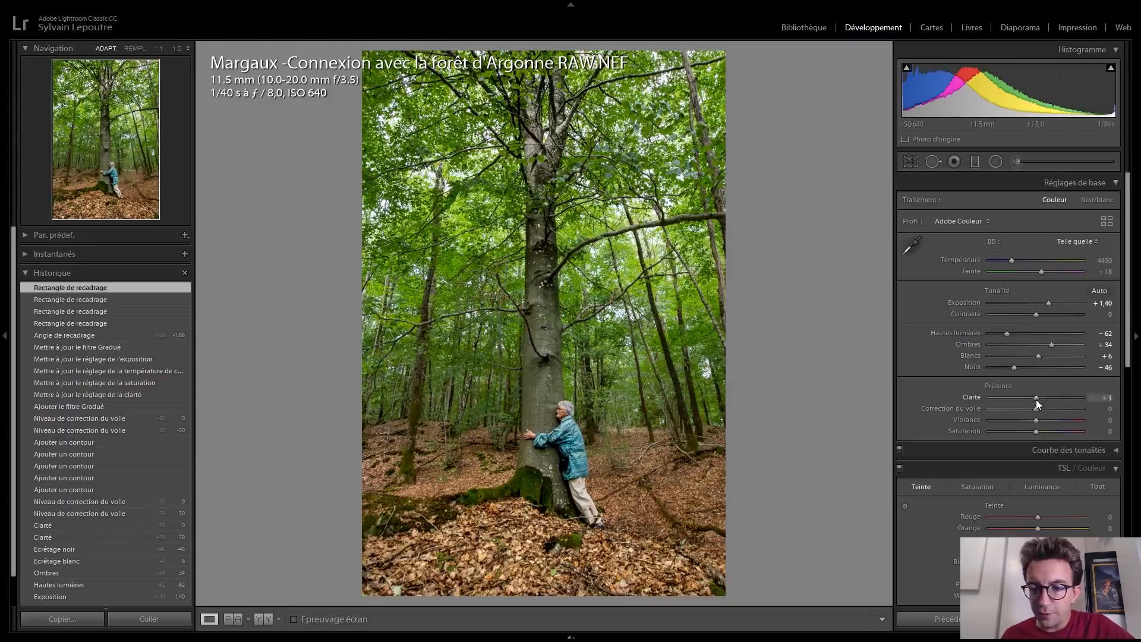
mouse_move(1035, 399)
mouse_down()
mouse_move(1006, 400)
mouse_move(1024, 401)
mouse_up()
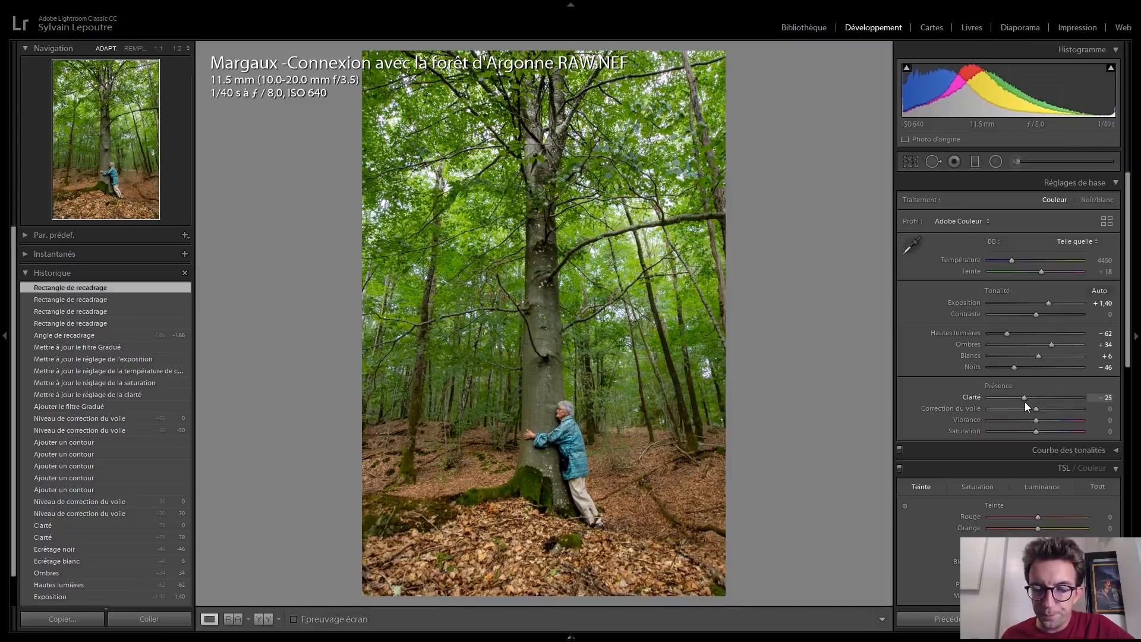
drag(1026, 401, 1025, 402)
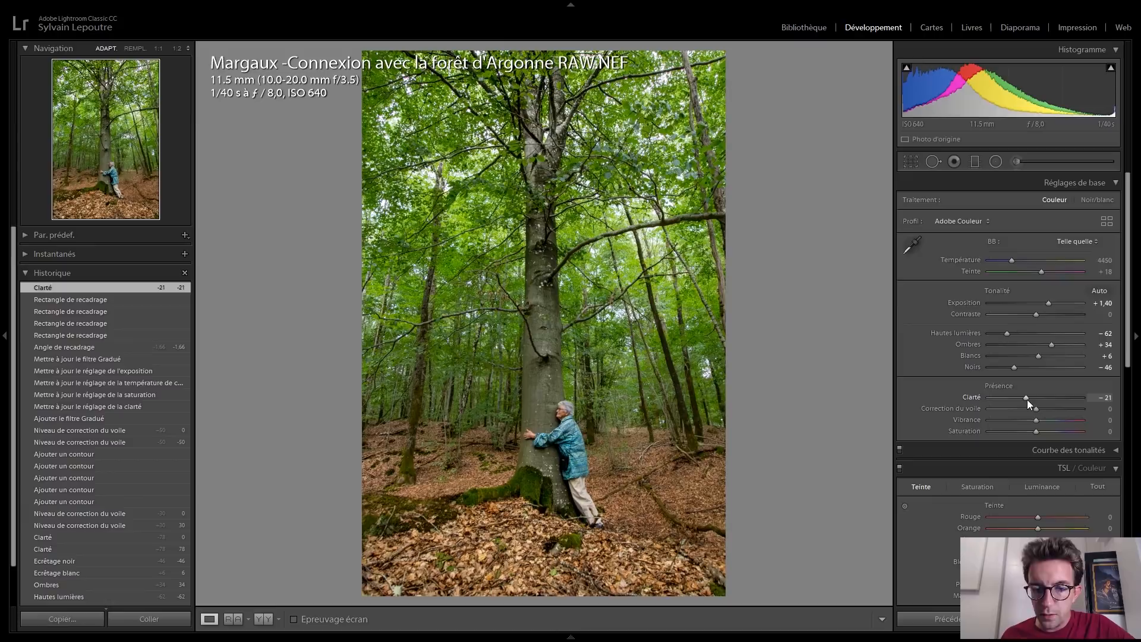
drag(1030, 400, 1031, 397)
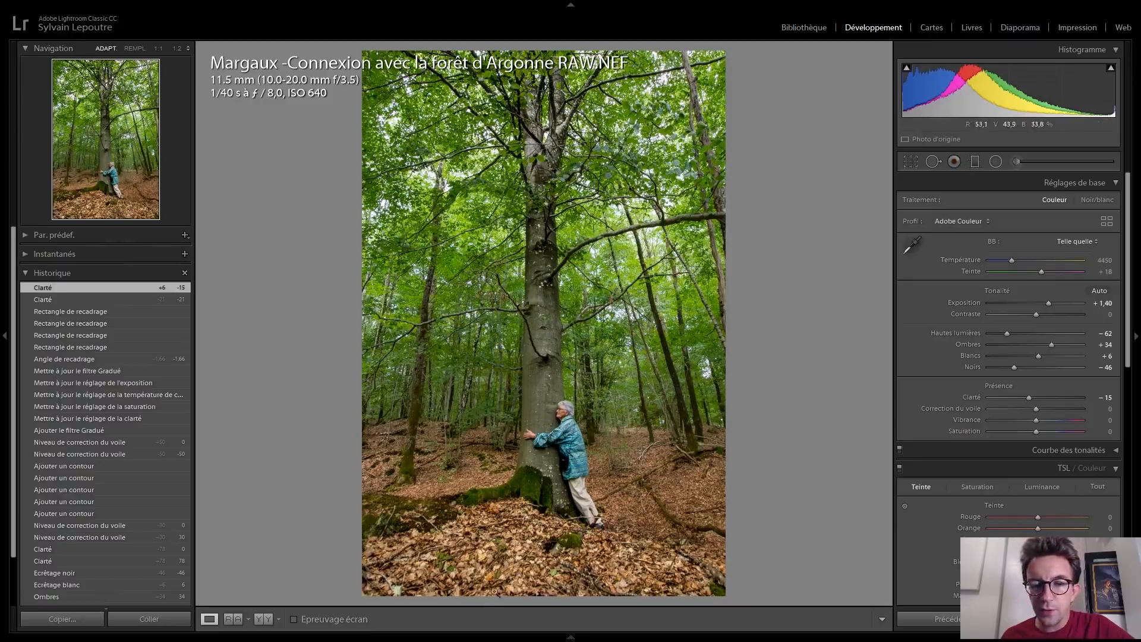
Step: Raise the clarity of the existing brush mask on the ground and trunk to 77
click(1017, 161)
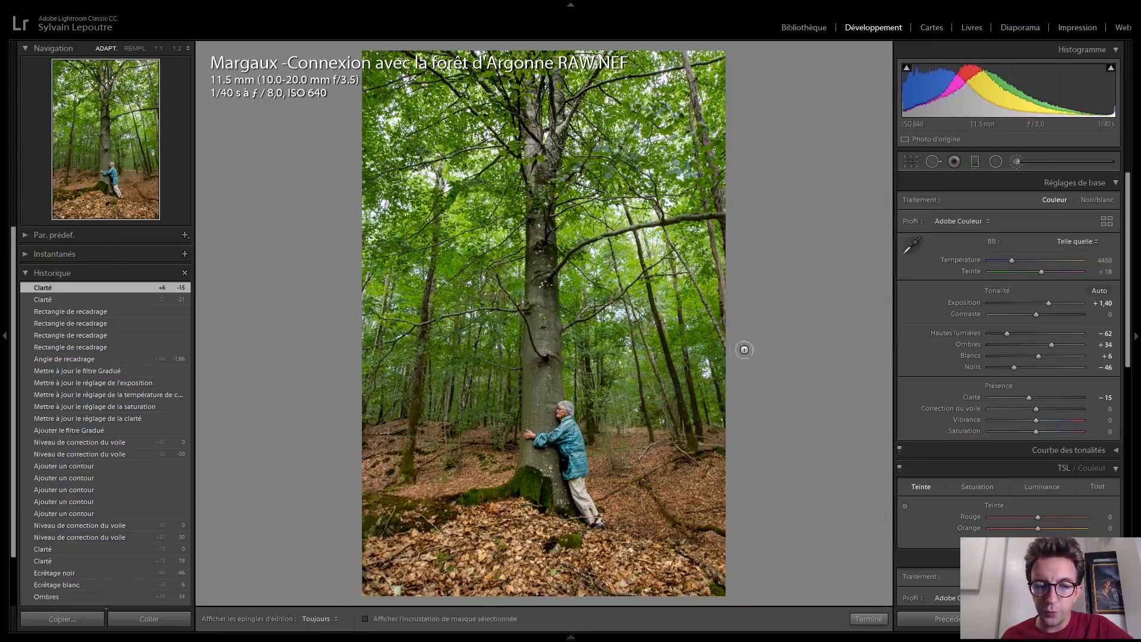
click(529, 515)
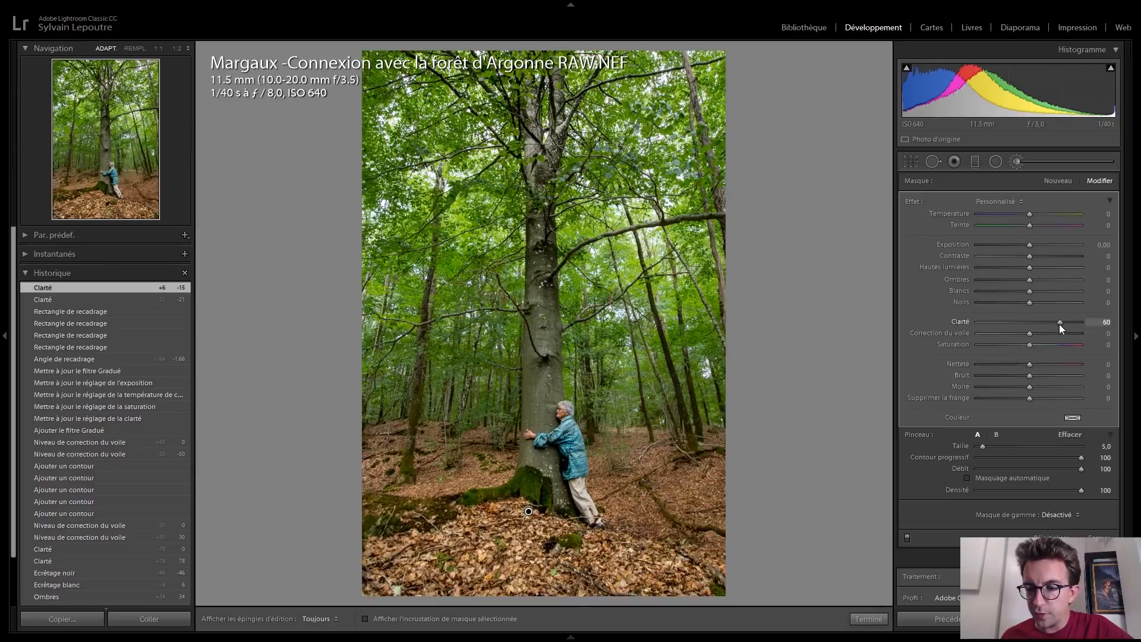
drag(1063, 323, 1068, 325)
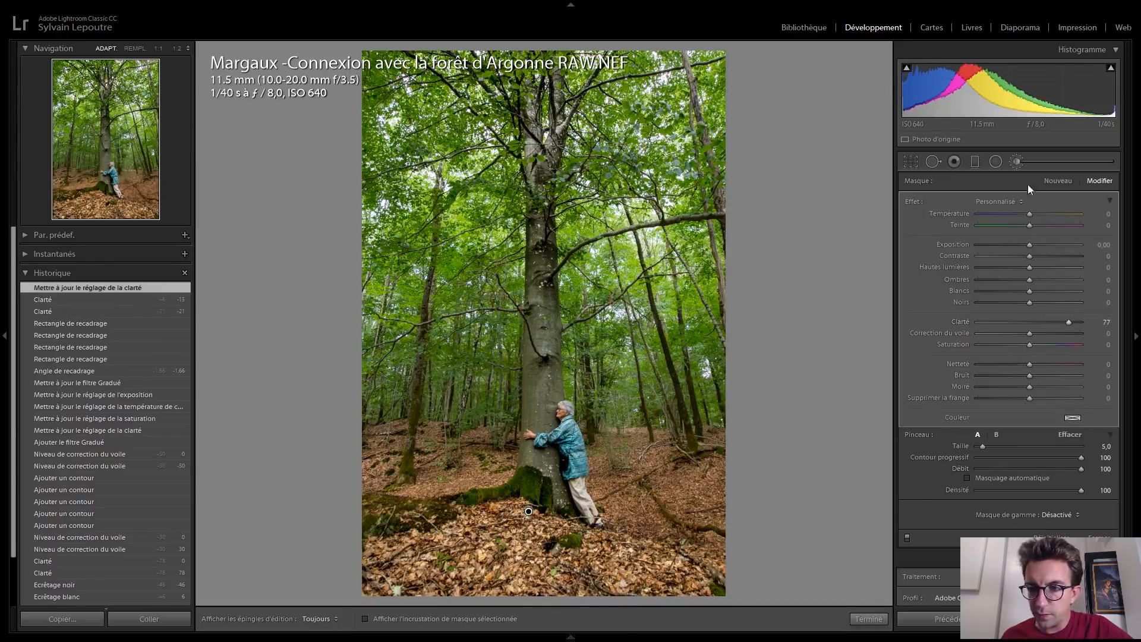
click(1024, 165)
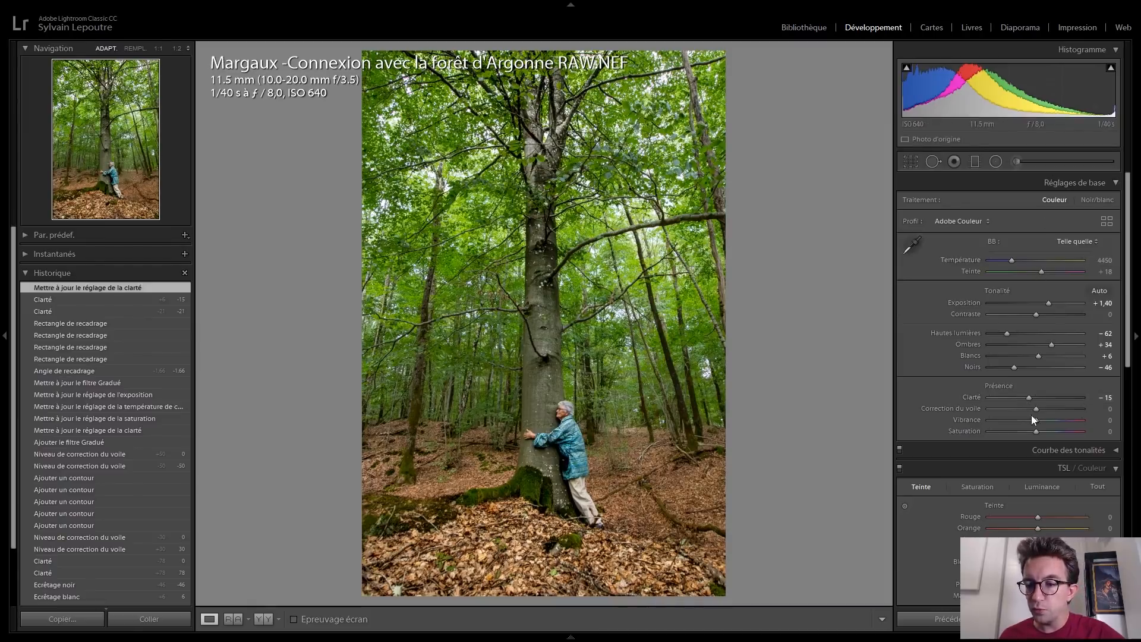
Step: Set the forest photo's global saturation to -10 and contrast to -15
key(Down)
key(Down)
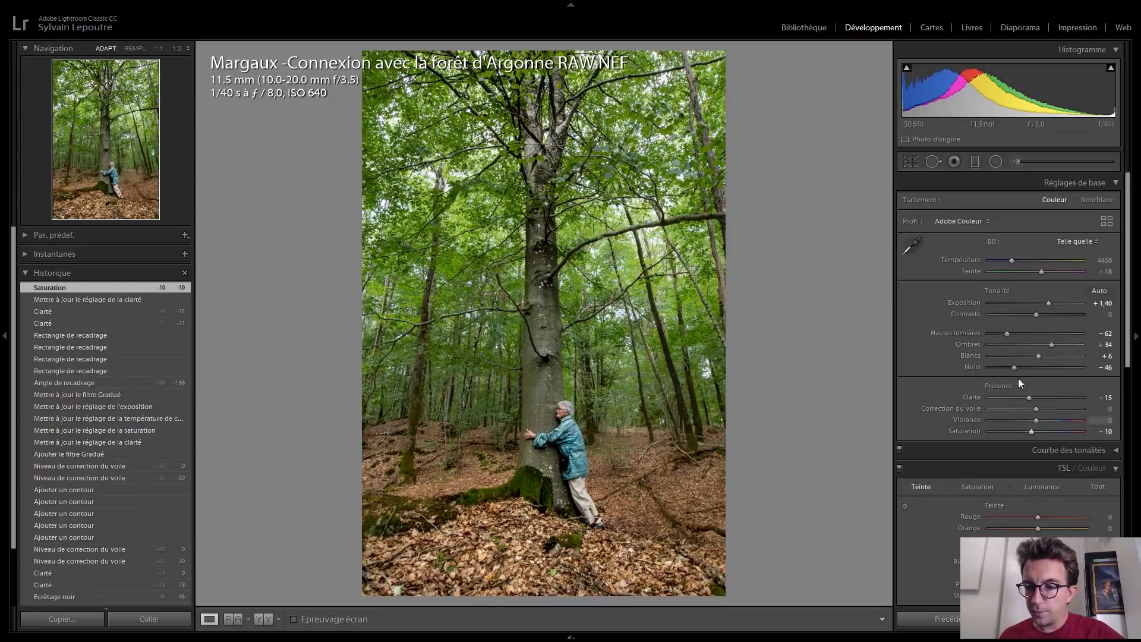
key(Down)
key(Down)
key(Down)
key(Down)
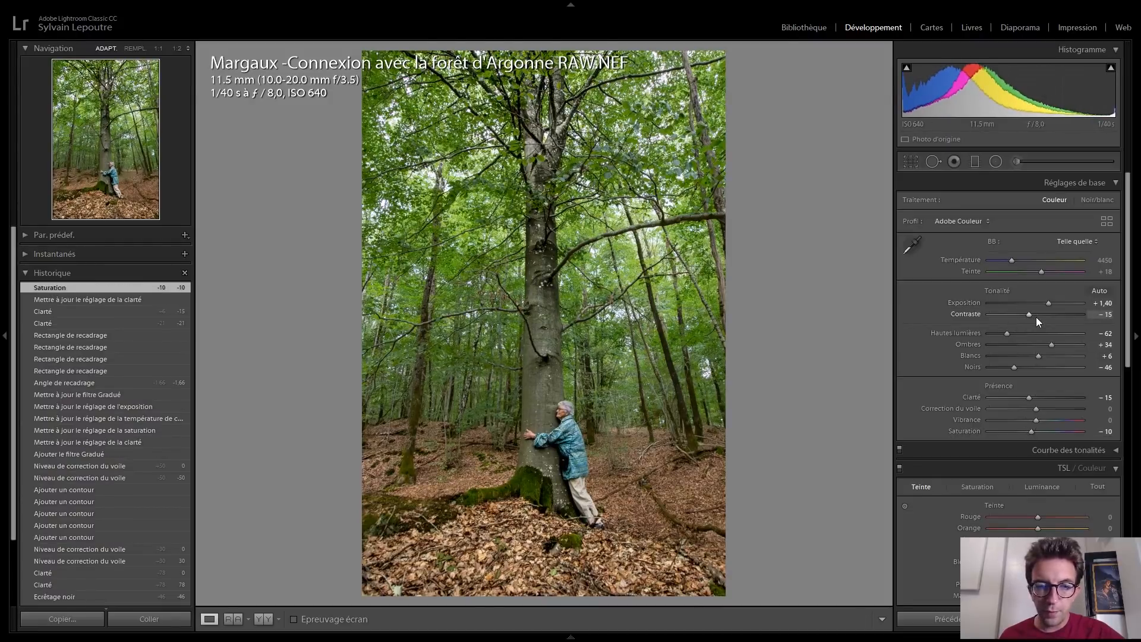
Step: Raise the saturation to 10 and the contrast to 15 in the existing brush mask on the ground and trunk
click(1018, 162)
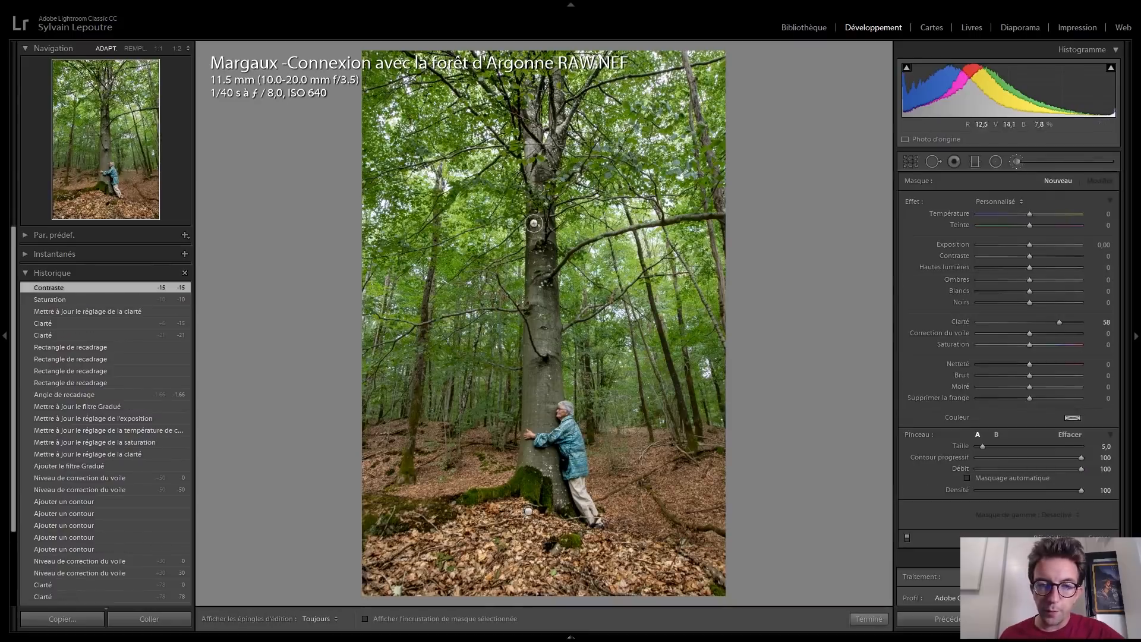
click(528, 511)
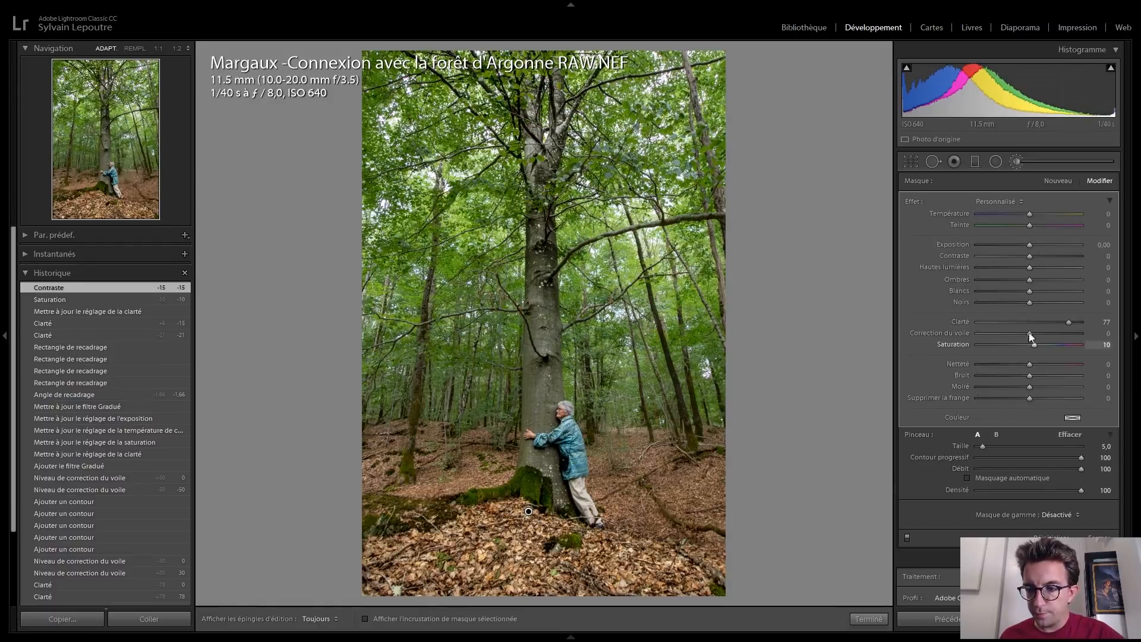
click(1030, 256)
drag(1030, 256, 1036, 256)
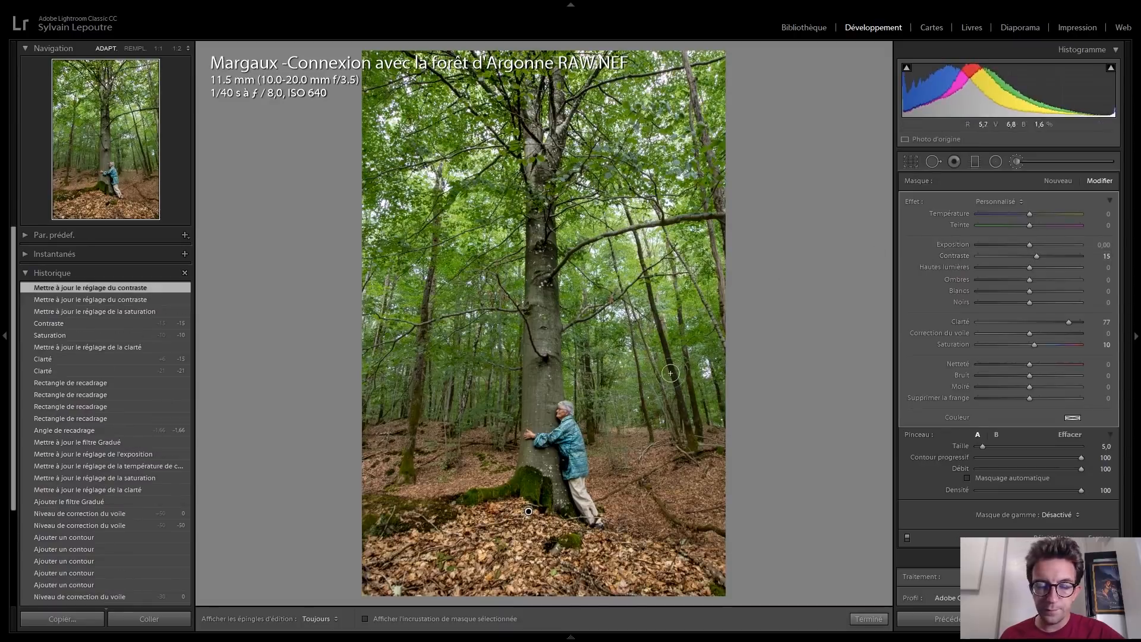
click(1018, 159)
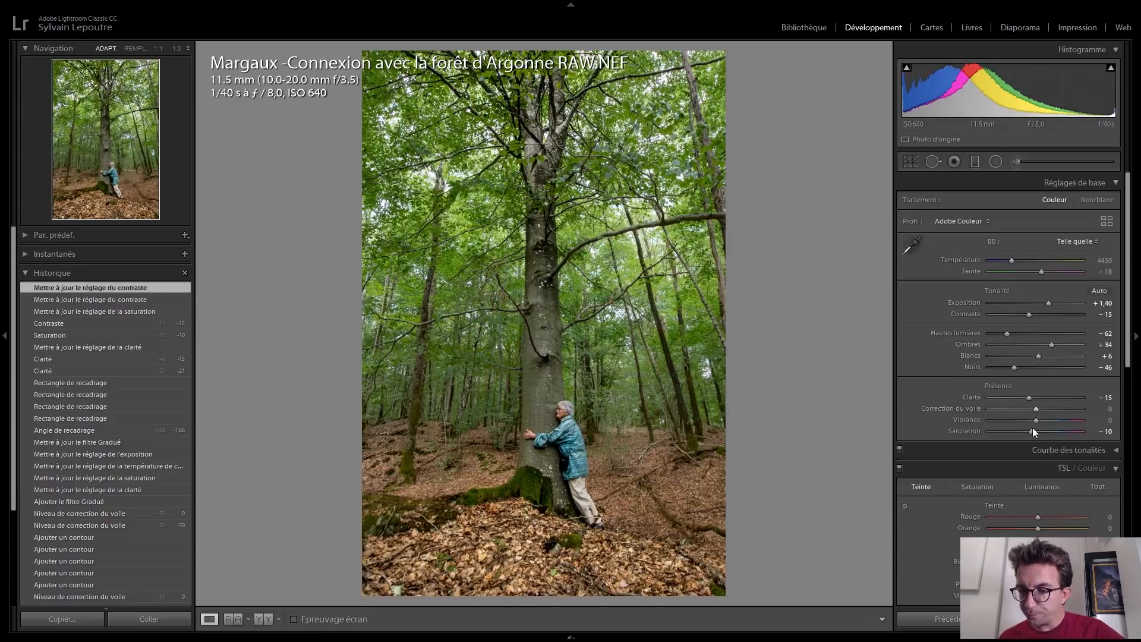
Step: Apply a subtle dark post-crop vignette to the forest photo with an amount of -5
scroll(938, 354, down, 3)
scroll(938, 351, down, 9)
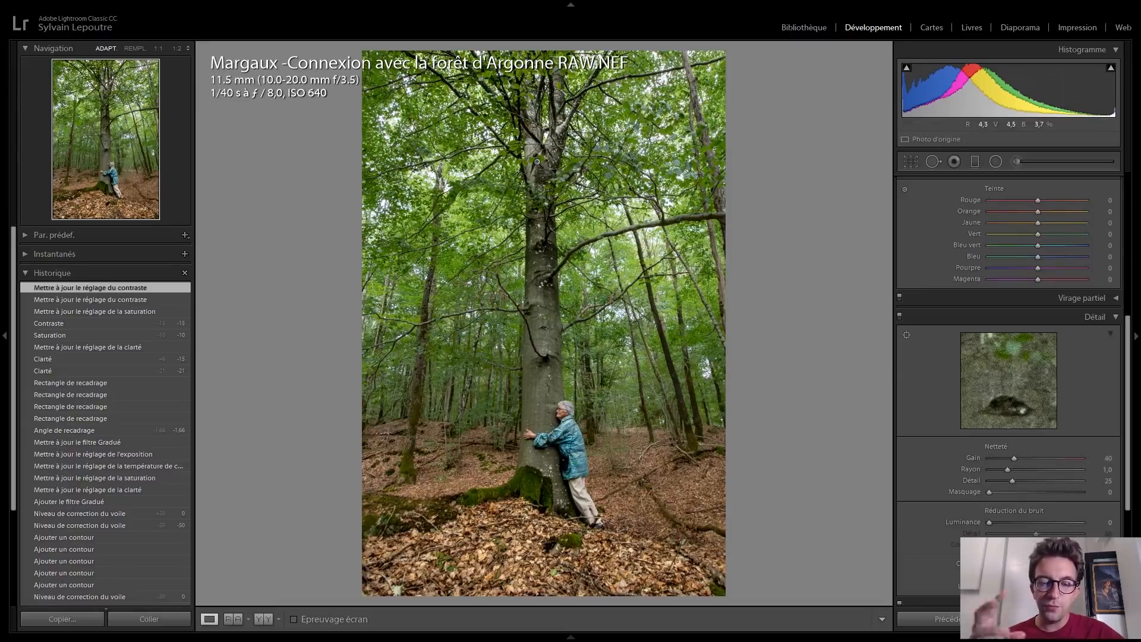
scroll(918, 380, down, 5)
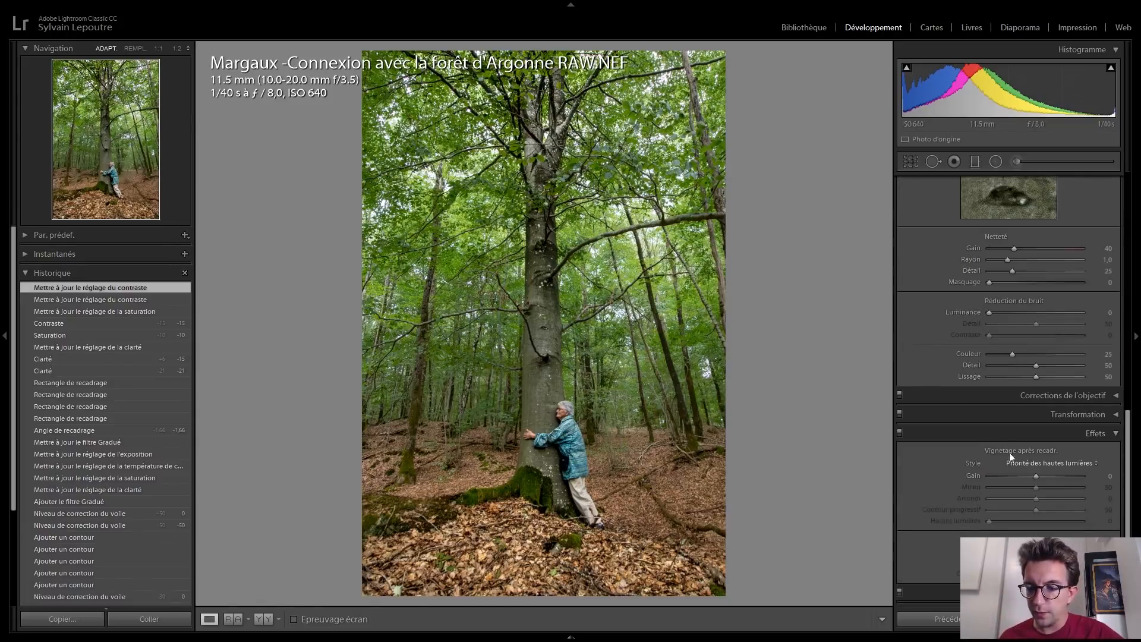
drag(1036, 476, 1031, 476)
double_click(1032, 476)
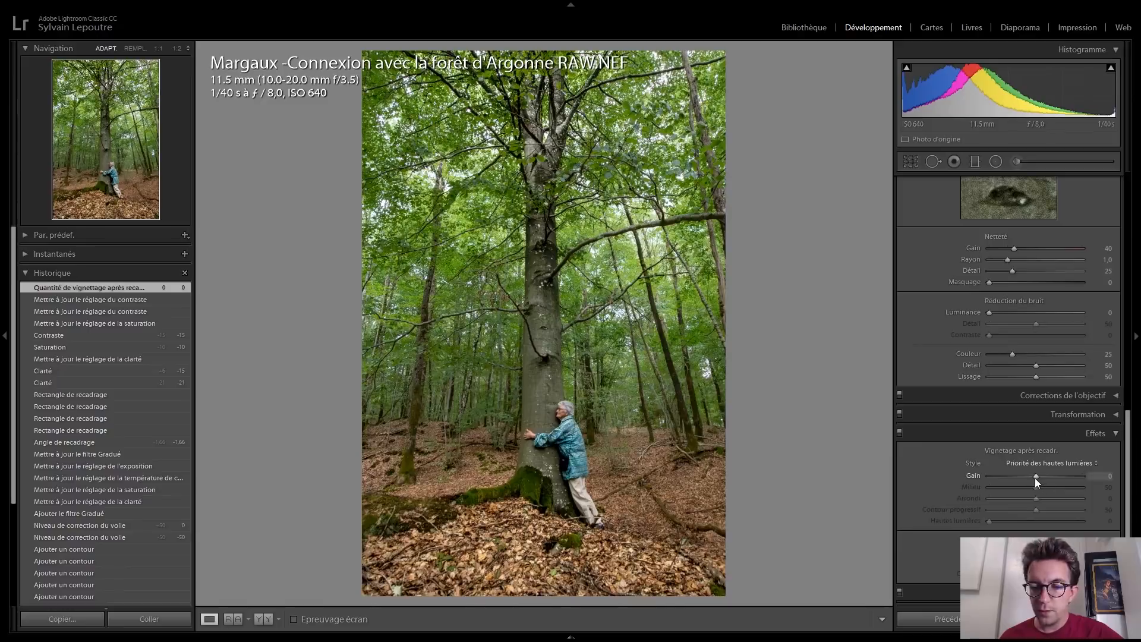
scroll(1035, 477, down, 5)
scroll(1036, 478, down, 1)
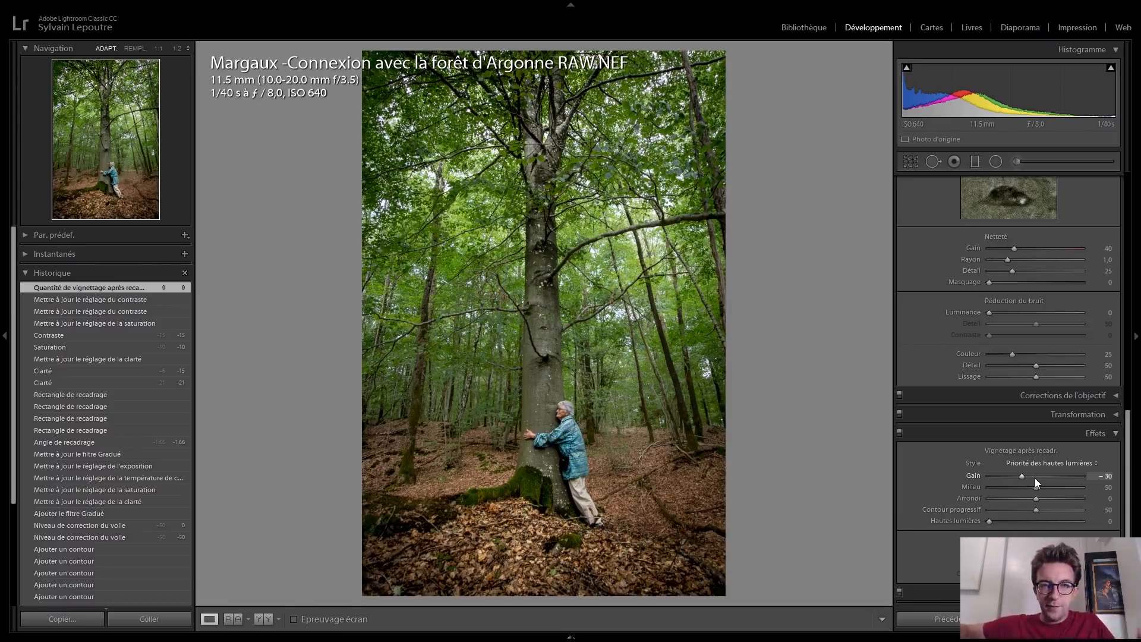
scroll(1022, 479, up, 3)
scroll(1022, 479, up, 1)
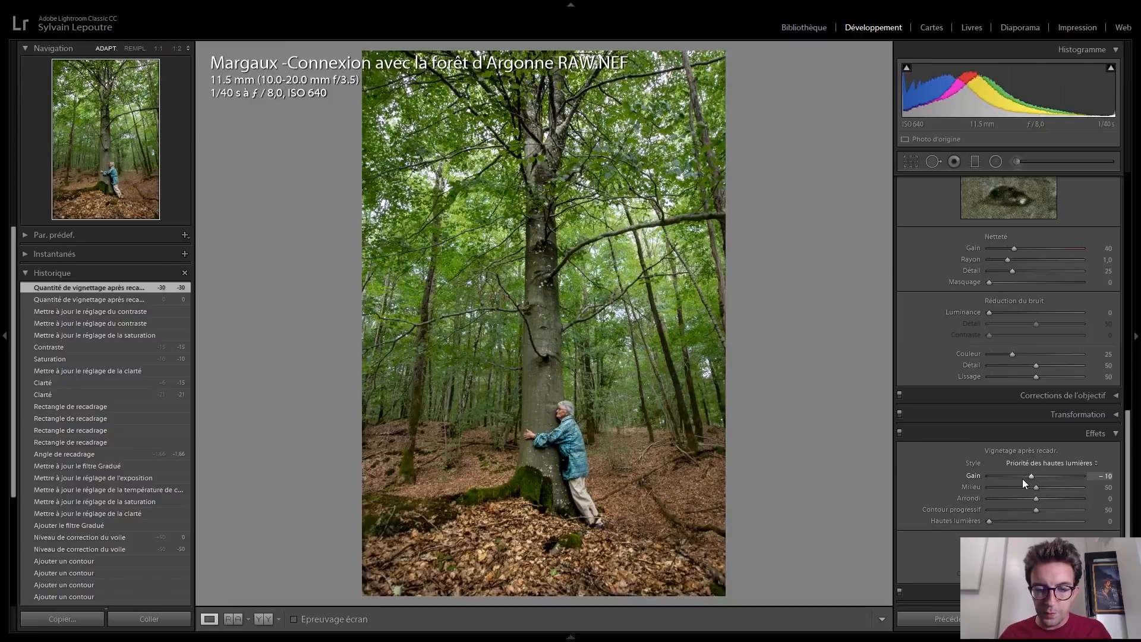
scroll(1022, 479, up, 2)
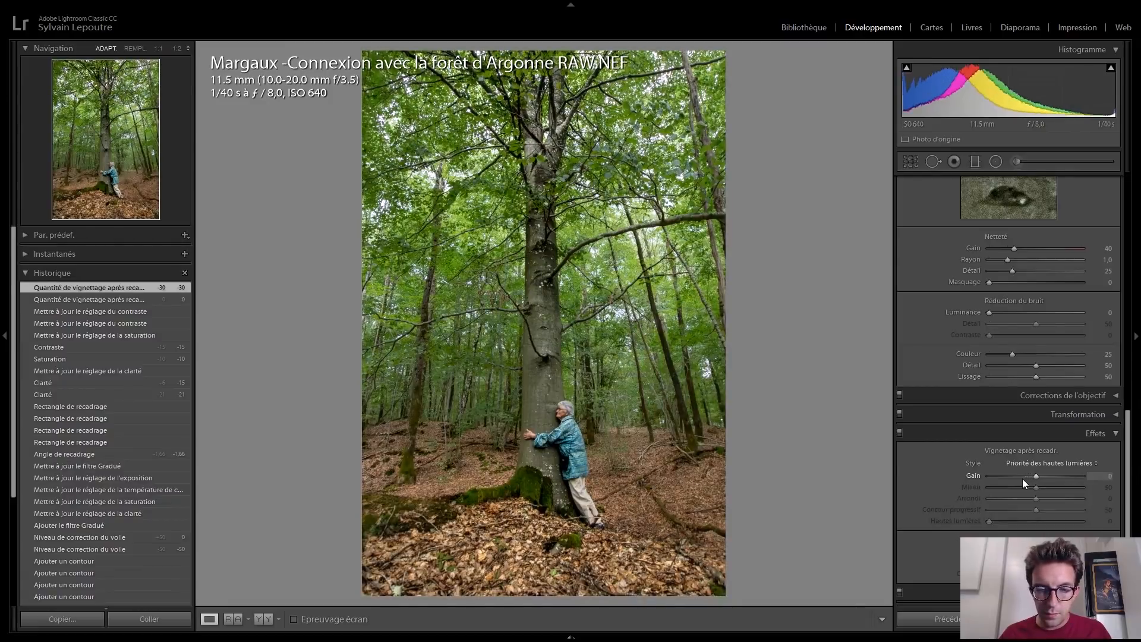
scroll(1022, 479, down, 1)
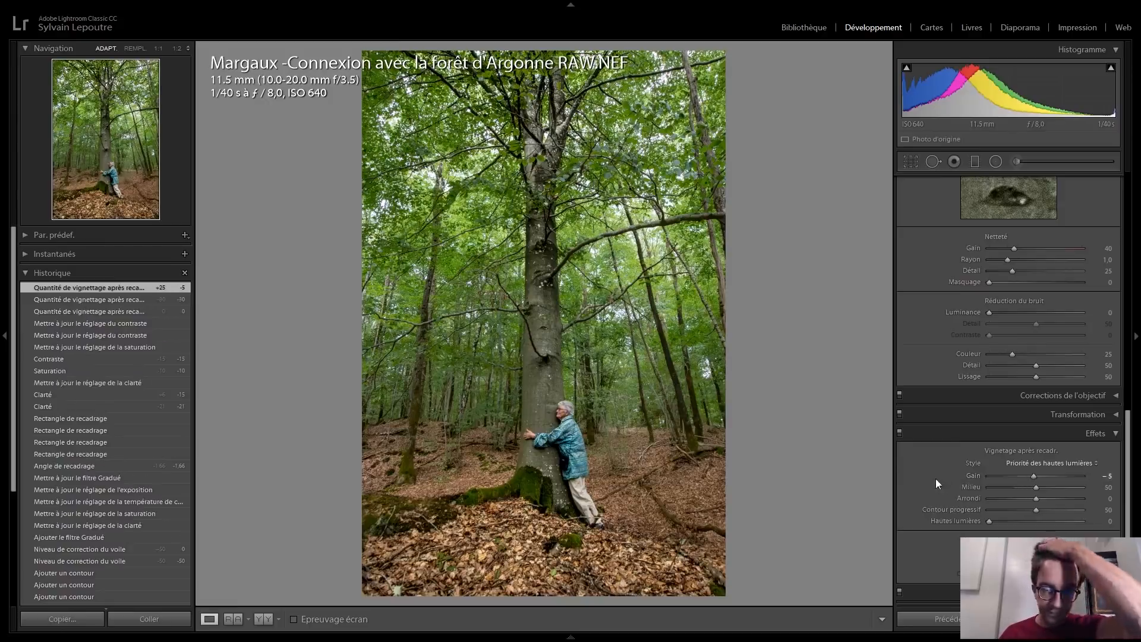
Step: Set the forest photo's global exposure to +1.70 and its blacks to -51
scroll(936, 479, up, 10)
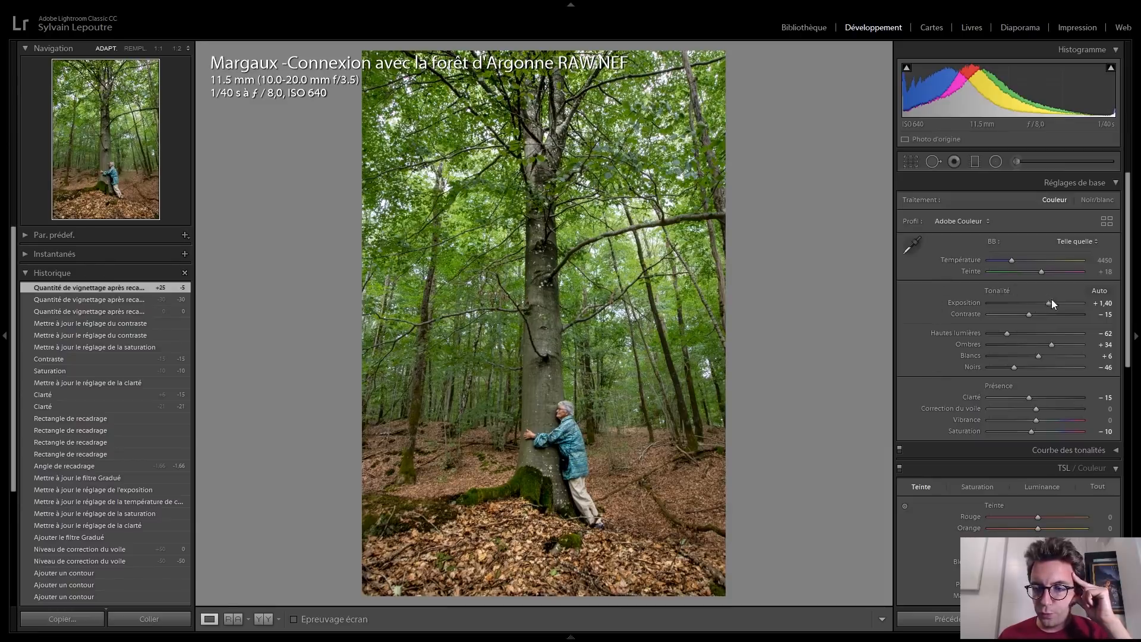
scroll(1048, 303, up, 4)
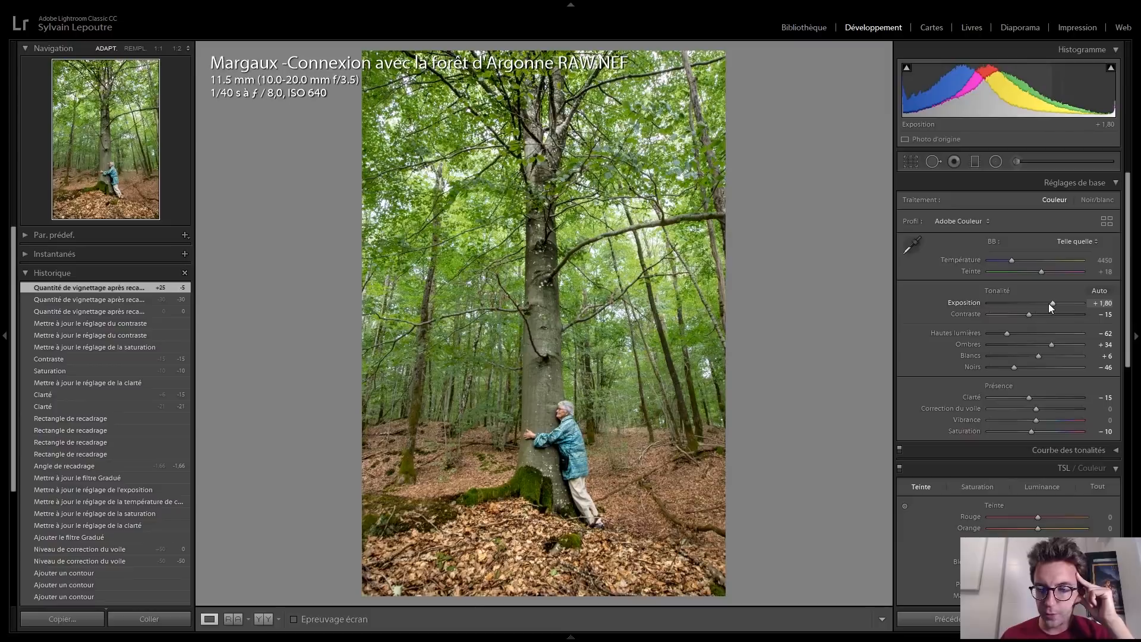
scroll(1048, 303, down, 1)
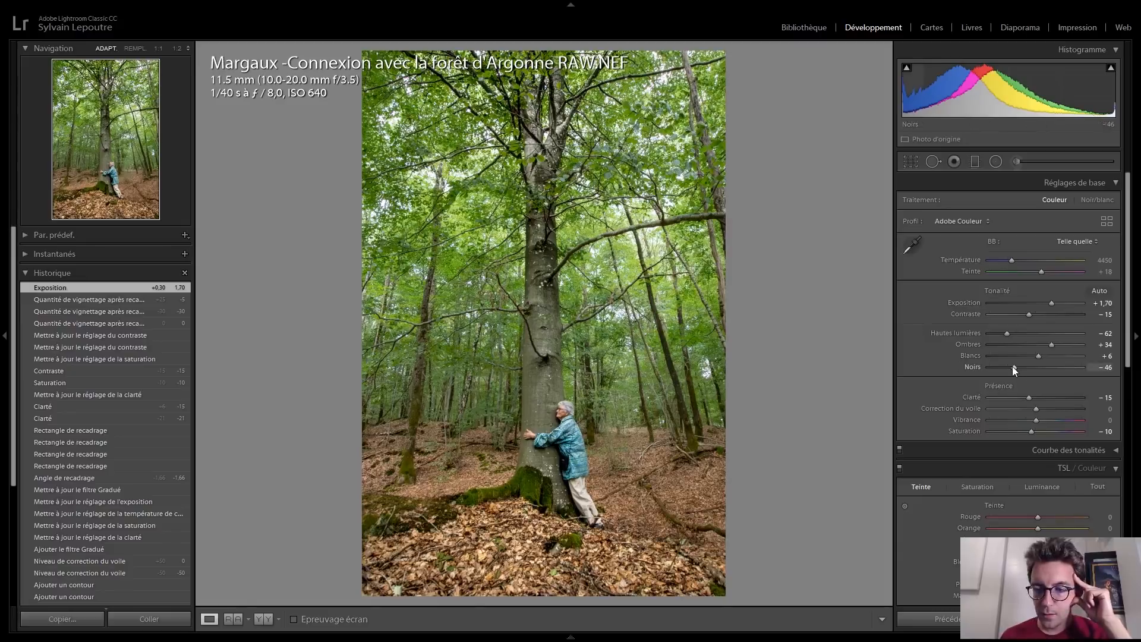
scroll(1012, 366, down, 1)
scroll(1012, 366, down, 1)
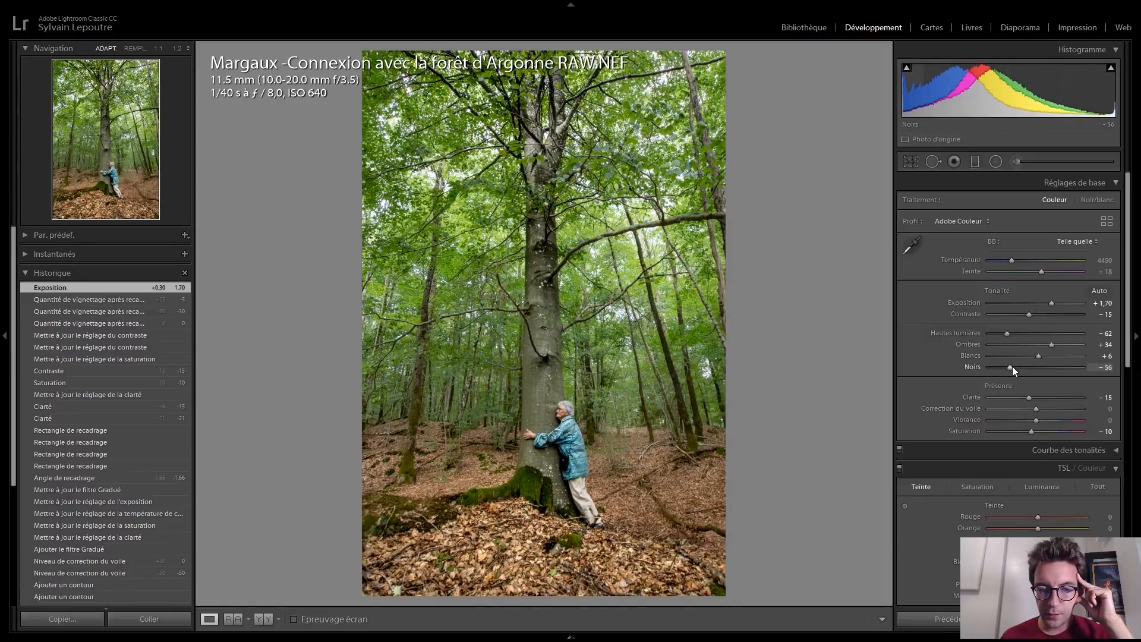
scroll(1012, 366, up, 1)
scroll(932, 369, down, 3)
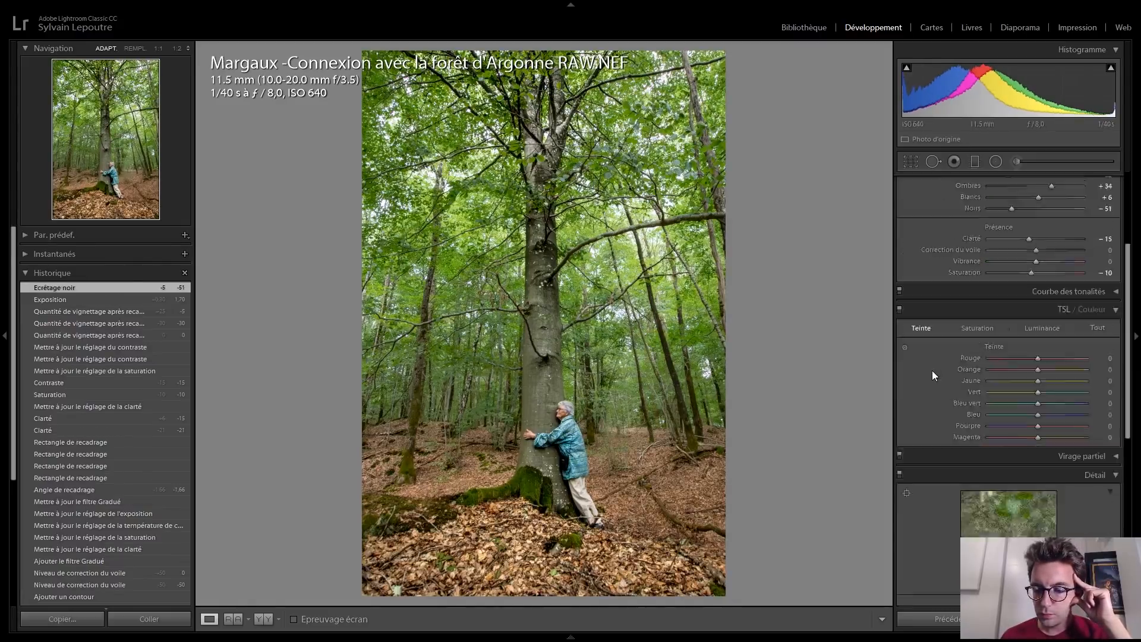
scroll(931, 370, up, 3)
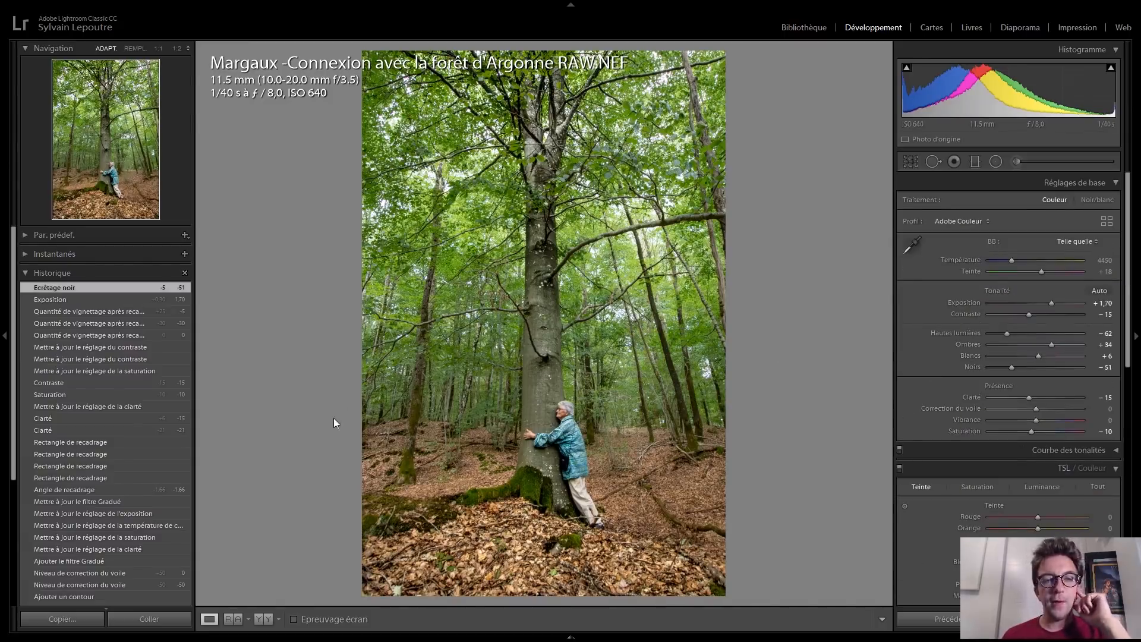
Step: Compare the originally imported state of the forest photo with its latest edited state in the history
scroll(102, 498, down, 5)
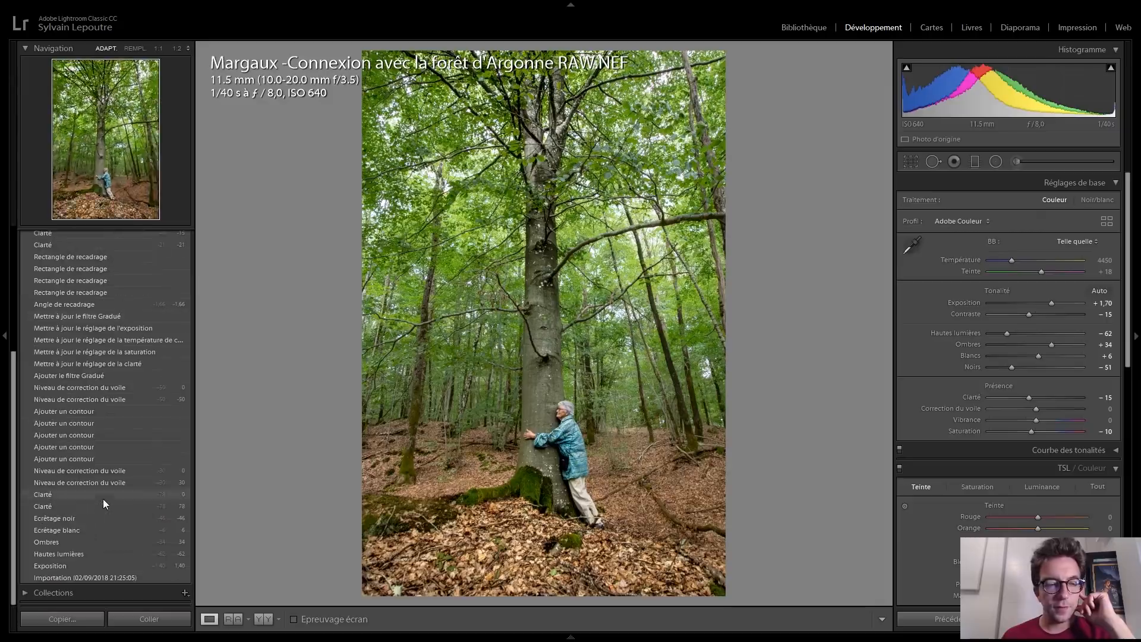
click(100, 578)
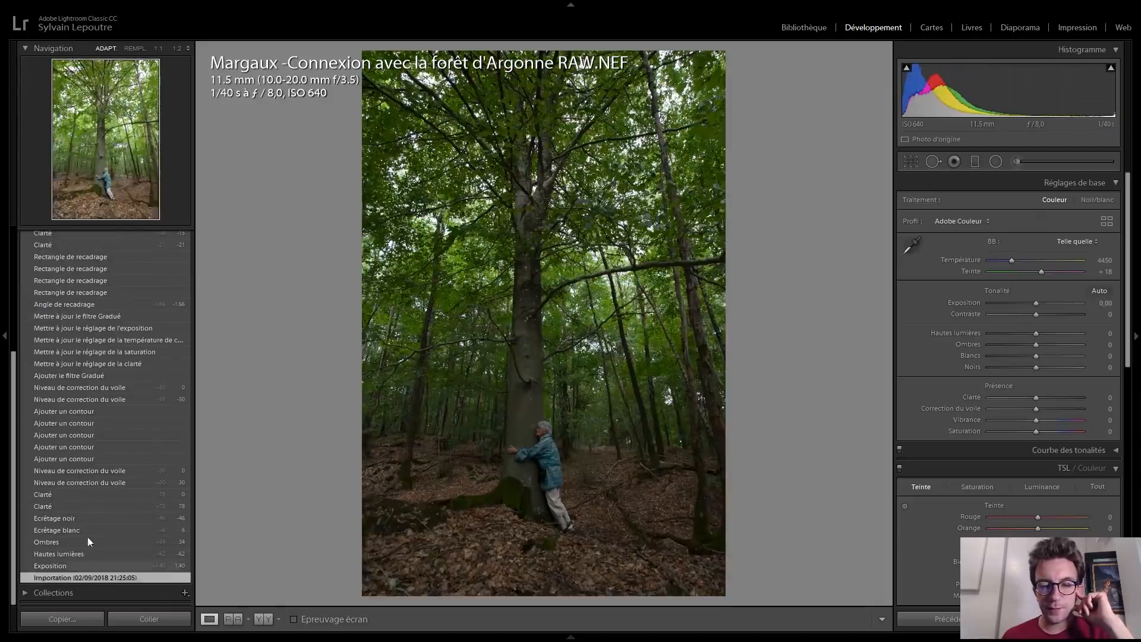
scroll(88, 537, up, 10)
click(87, 289)
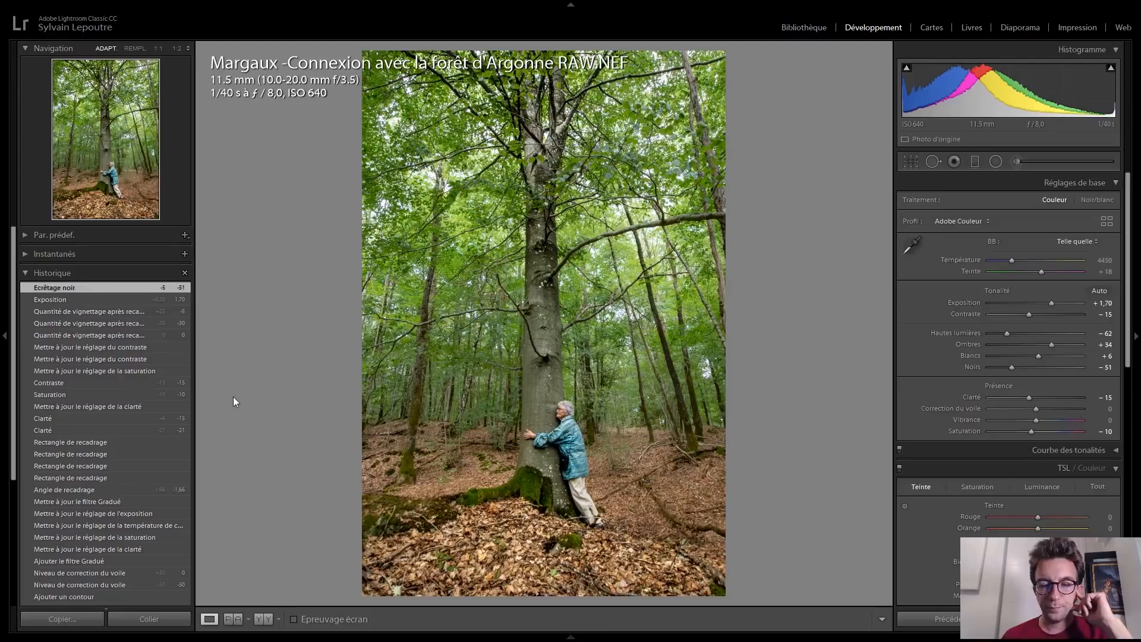
Step: Compare the edited RAW forest photo with the participant's JPG version, focusing on the colour rendering
key(Right)
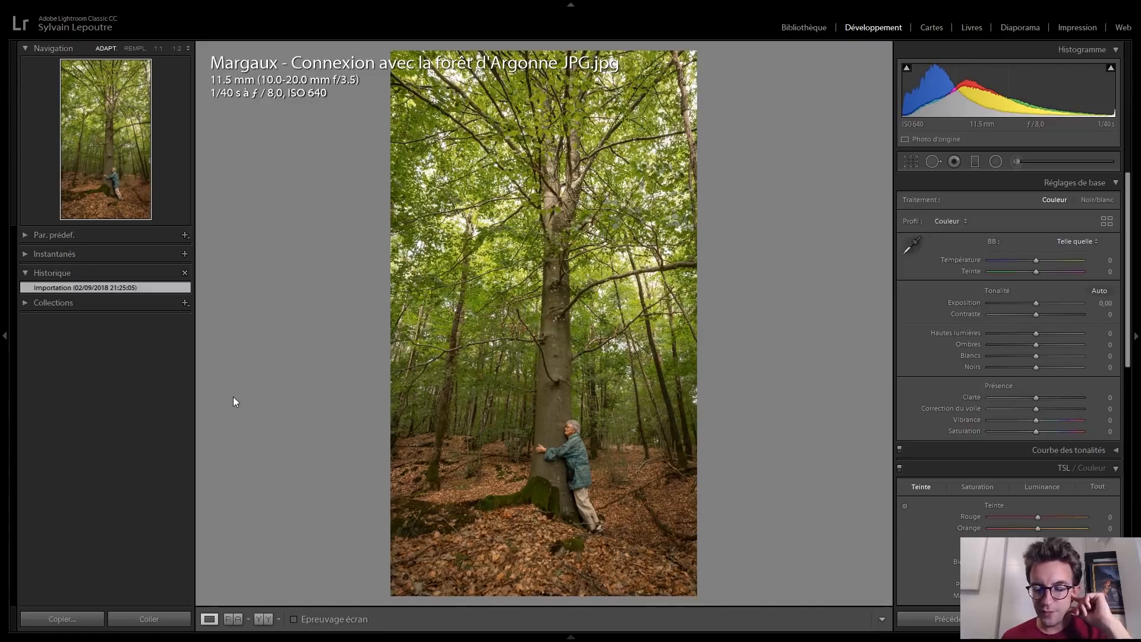
key(Left)
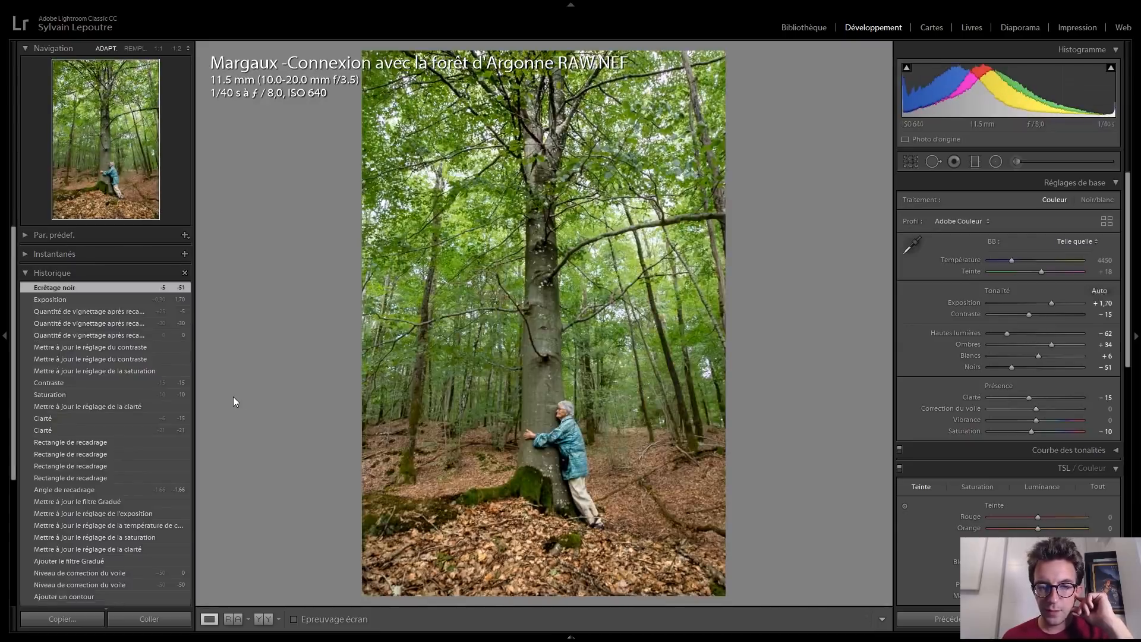
key(Right)
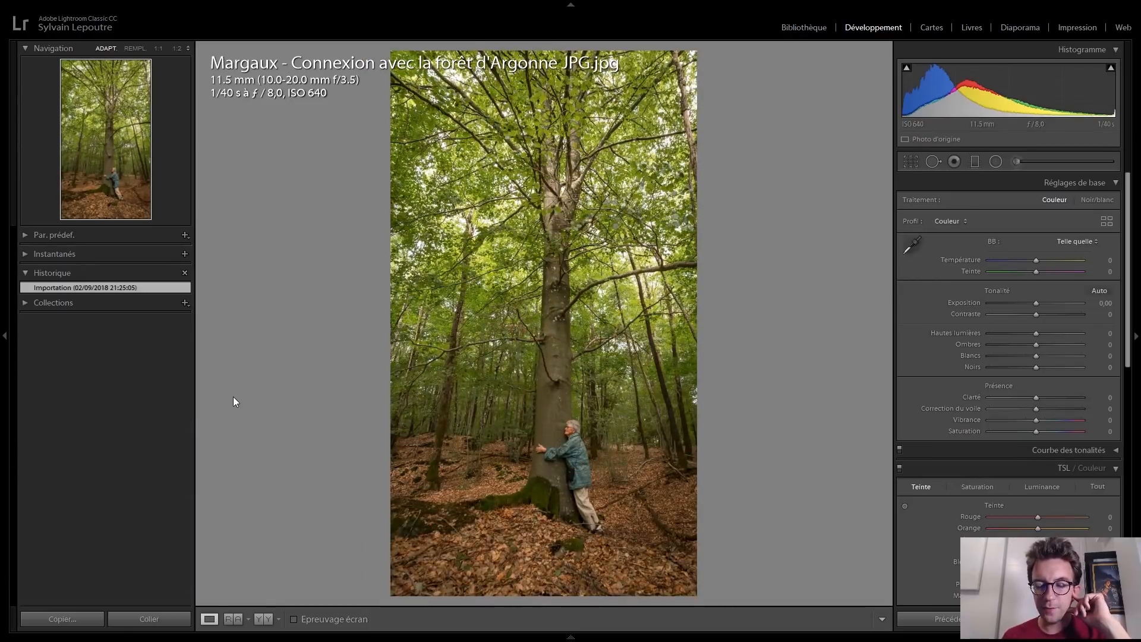
key(Left)
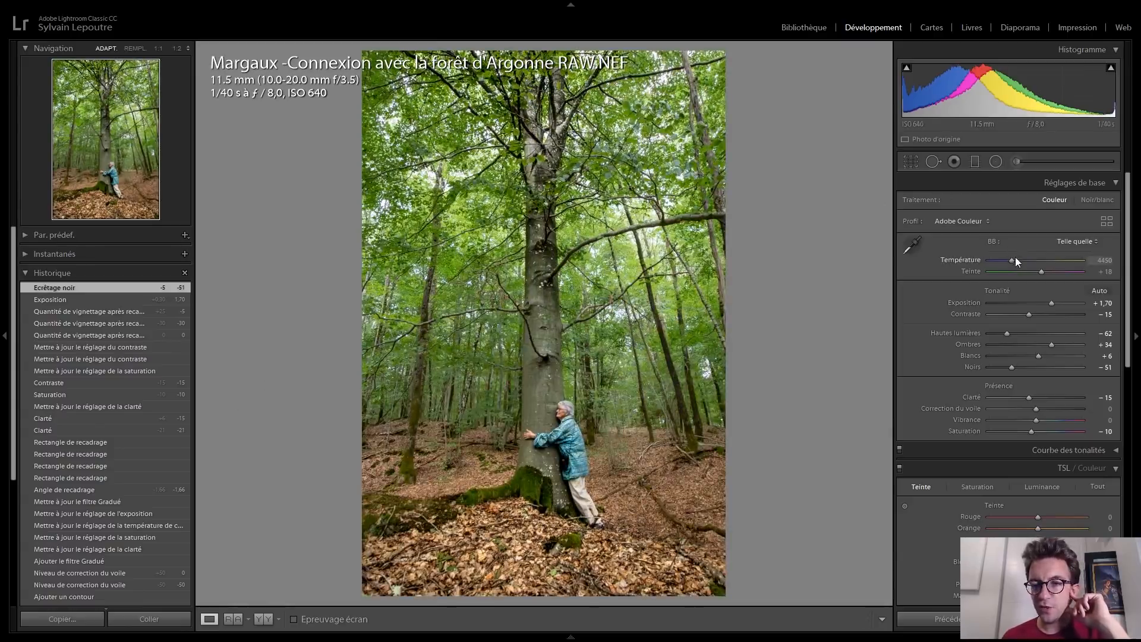
Step: Warm the RAW forest photo's white balance to a temperature of 5200 and a tint of +23
drag(1013, 264, 1013, 265)
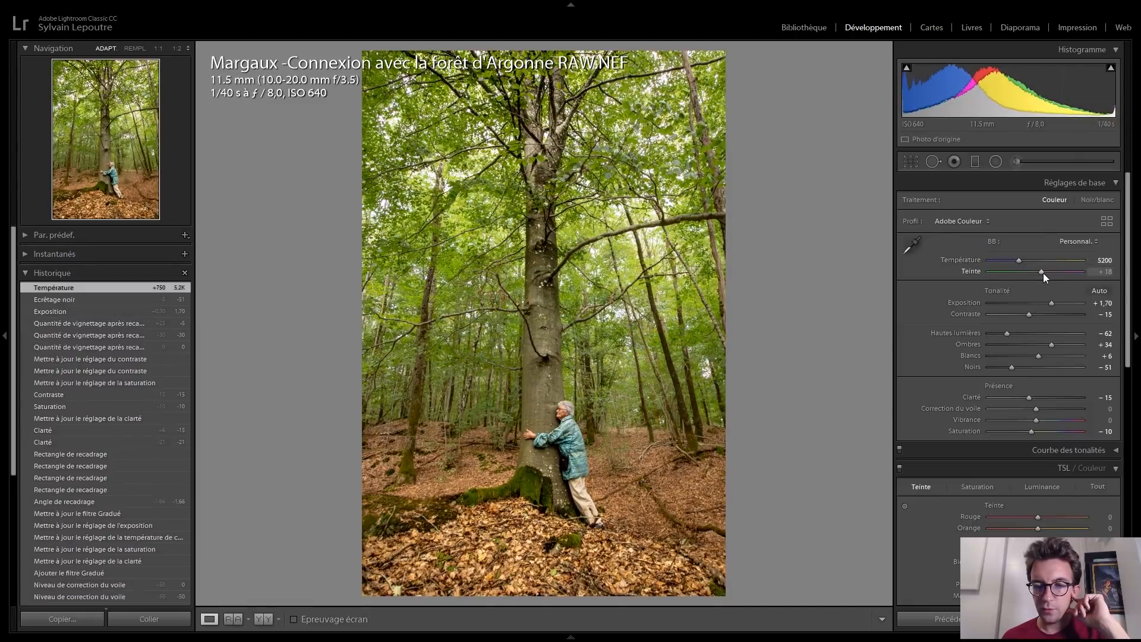
scroll(1042, 272, up, 1)
scroll(1043, 272, up, 1)
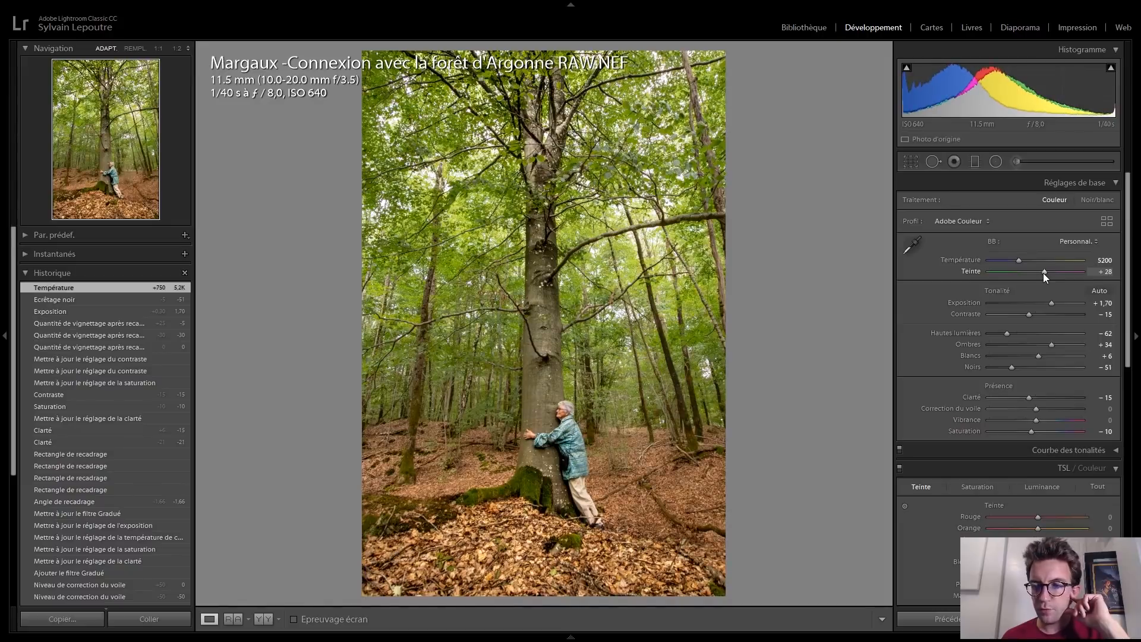
scroll(1043, 273, down, 1)
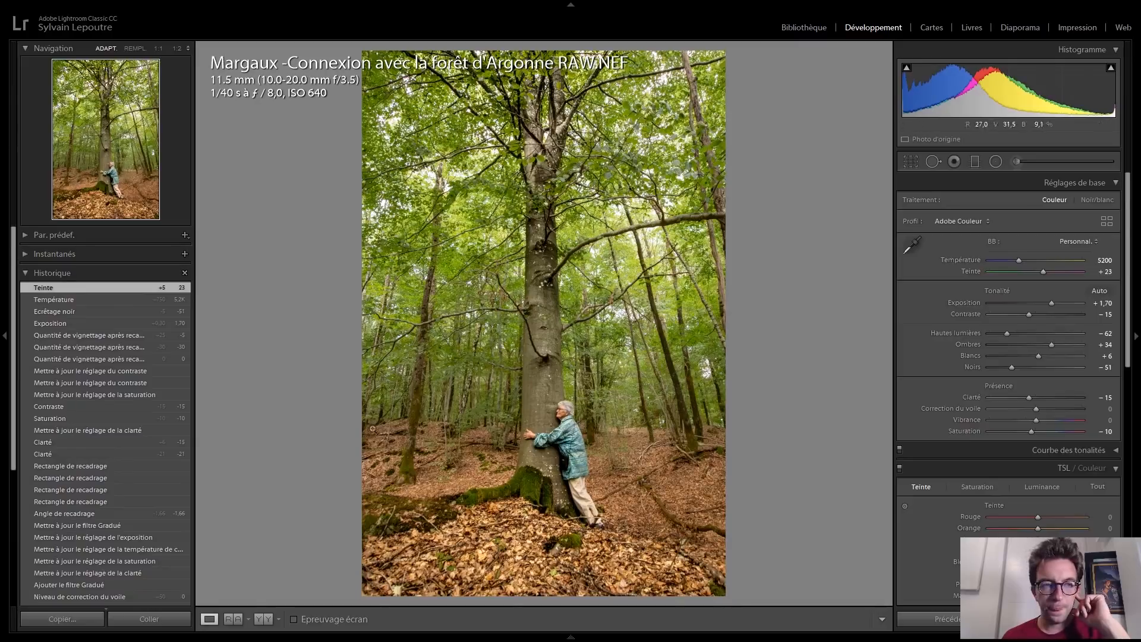
Step: Compare the warmed RAW edit with the participant's JPG version again, examining the colours, light and framing
key(Left)
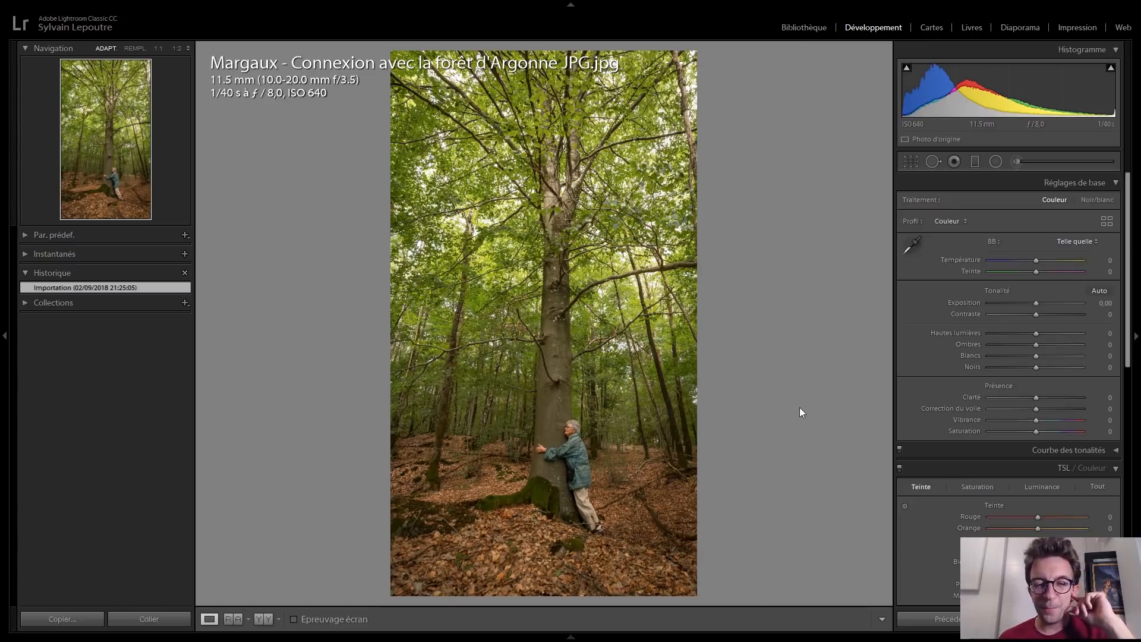
key(Right)
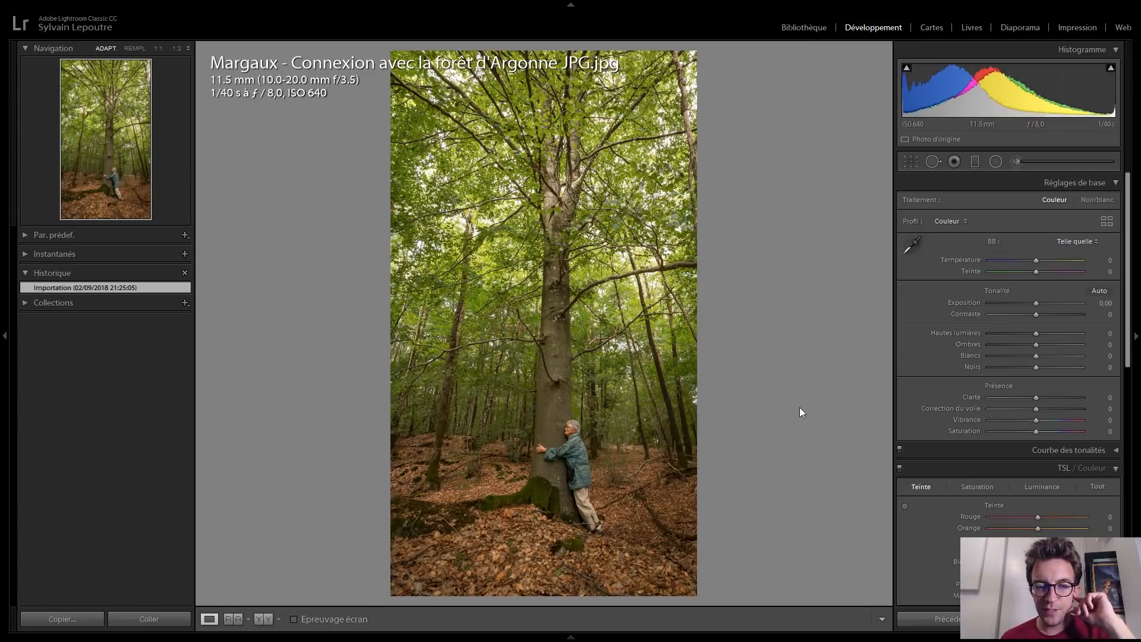
key(Right)
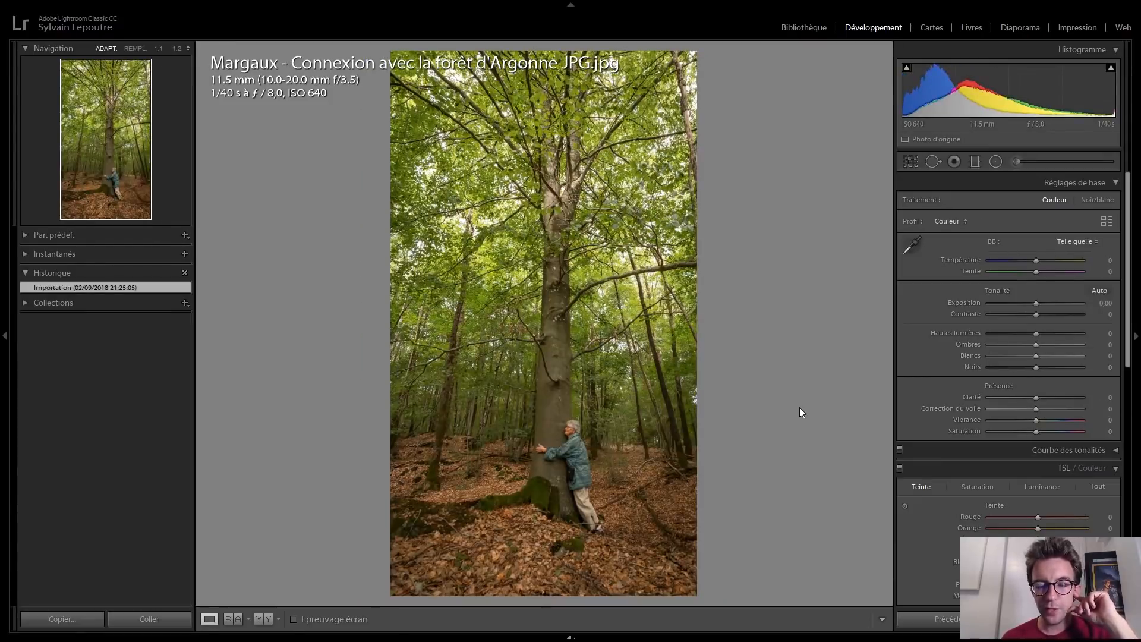
key(Left)
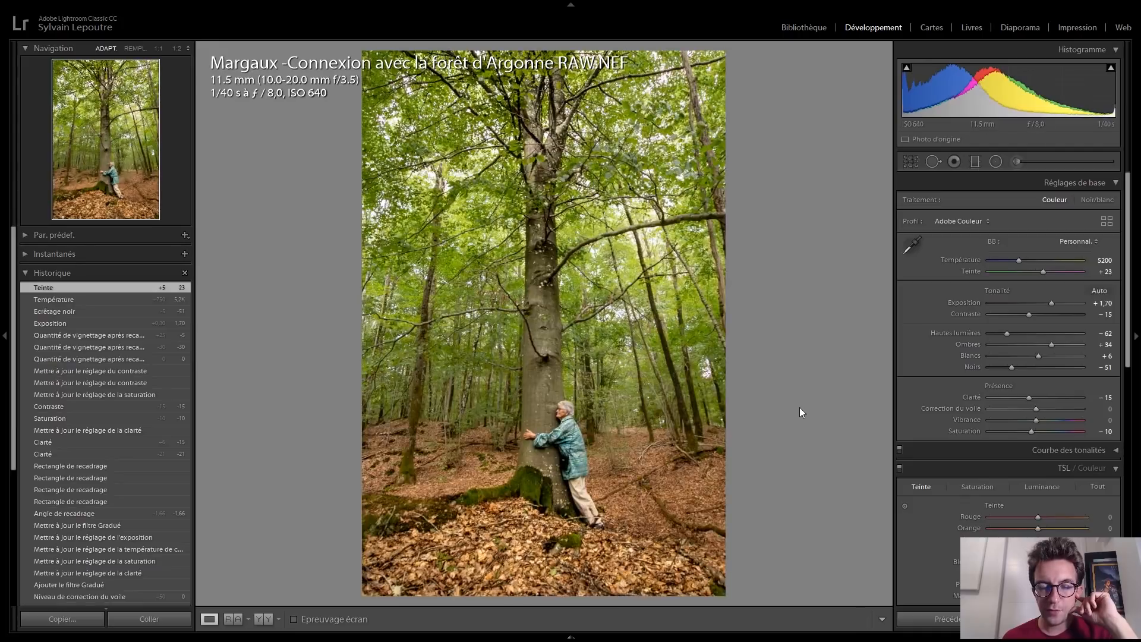
key(Right)
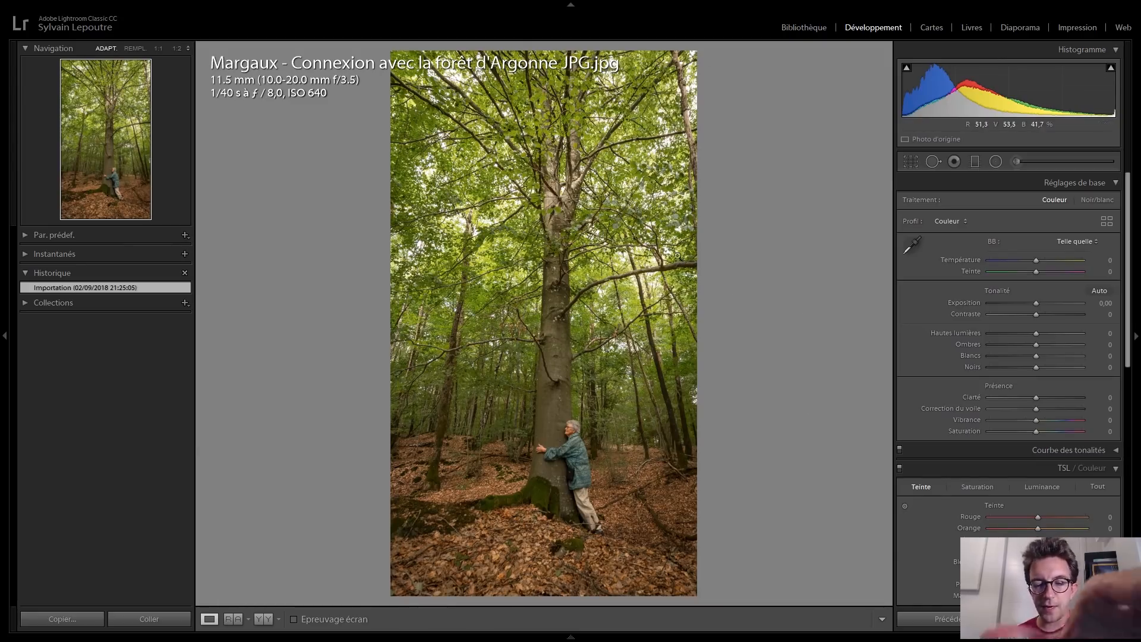
key(Left)
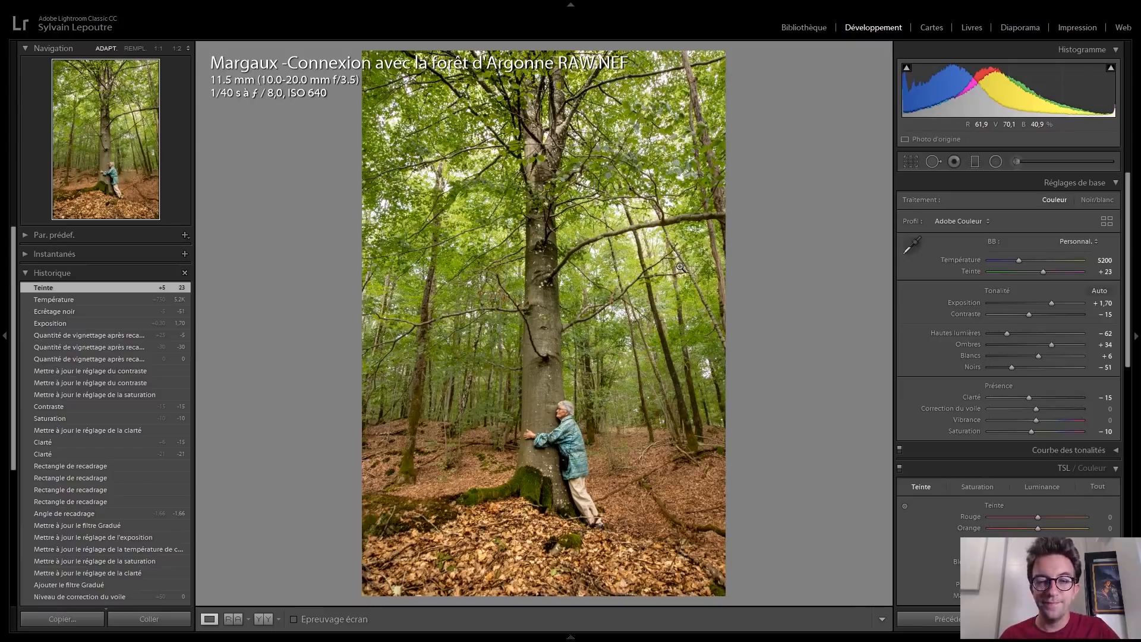
key(Right)
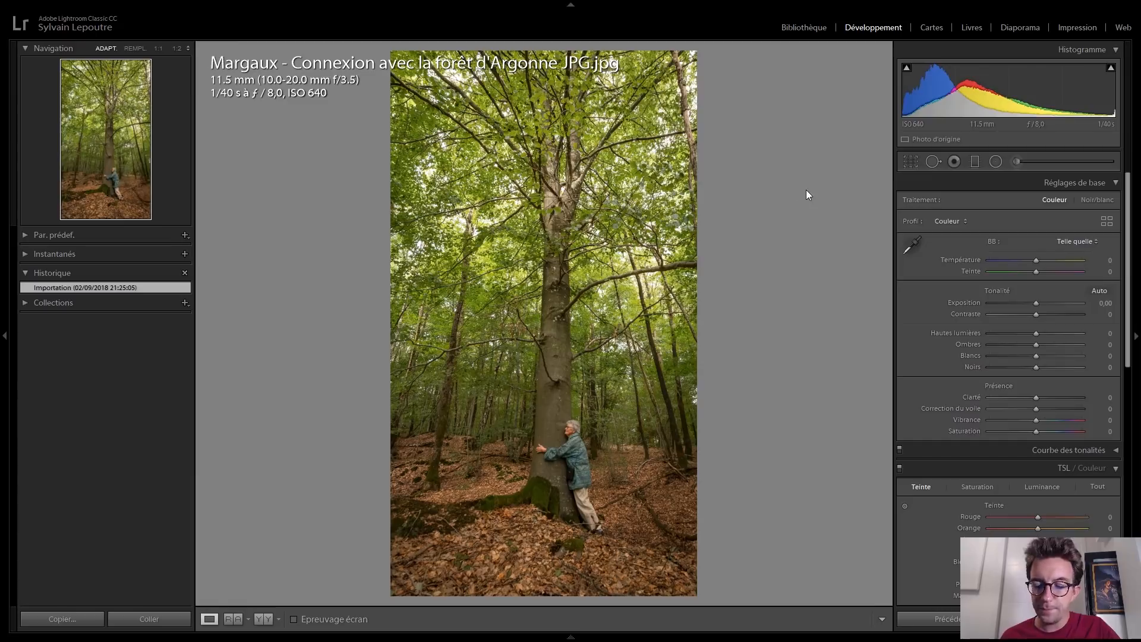
key(Right)
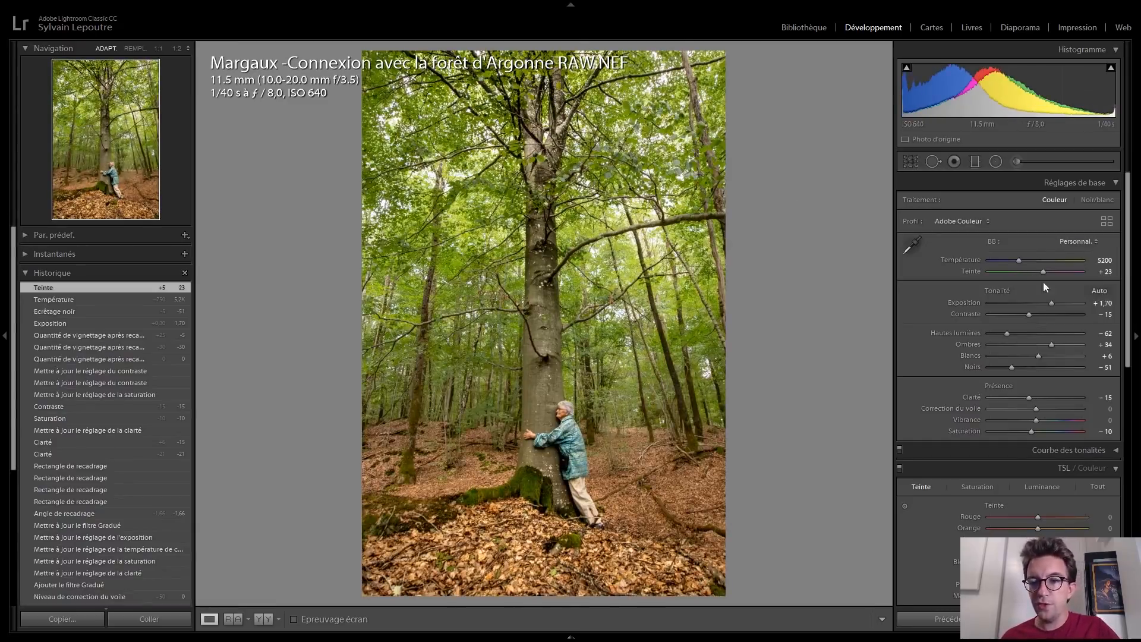
Step: Recrop the RAW forest photo to a 16 x 9 ratio, enlarging the frame to nearly the full image height and repositioning it around the tree
click(912, 162)
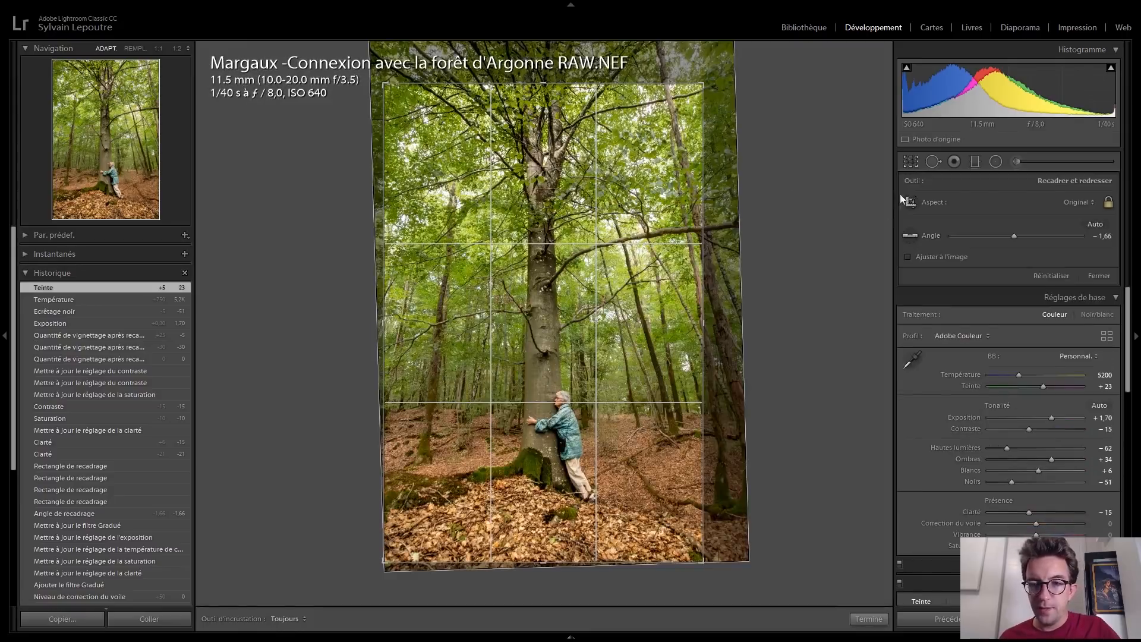
click(1077, 202)
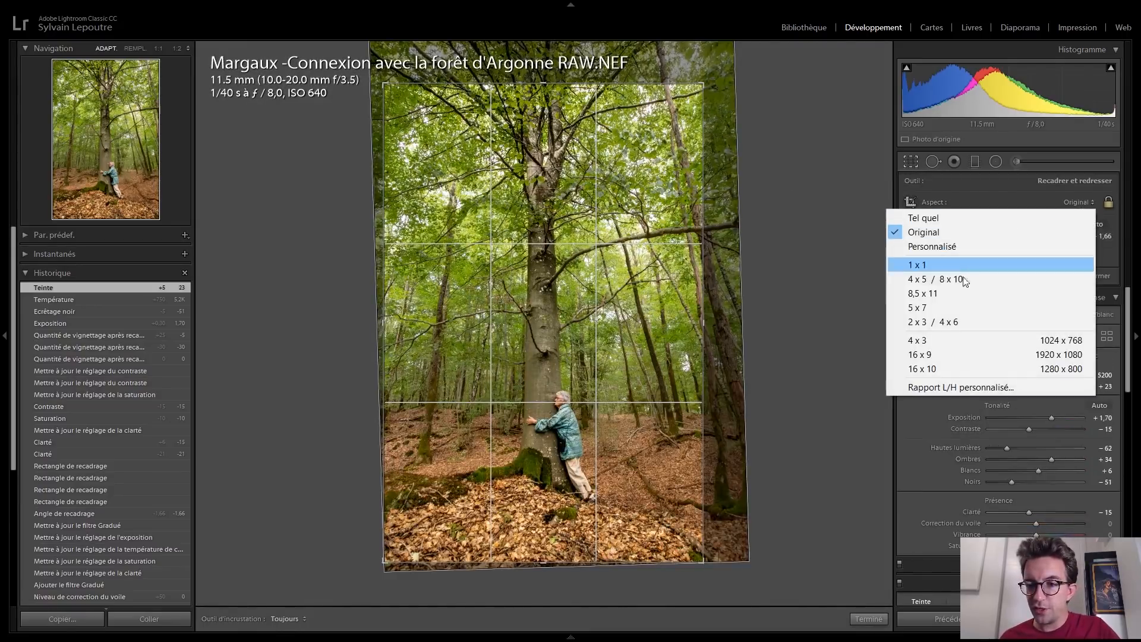
click(949, 352)
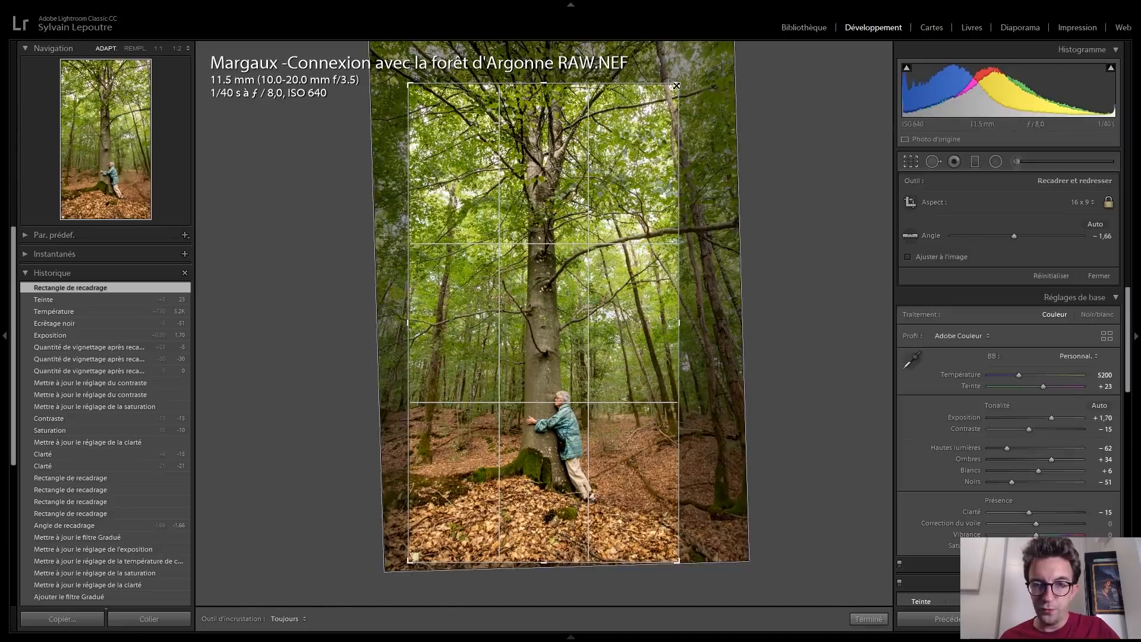
drag(677, 76, 690, 64)
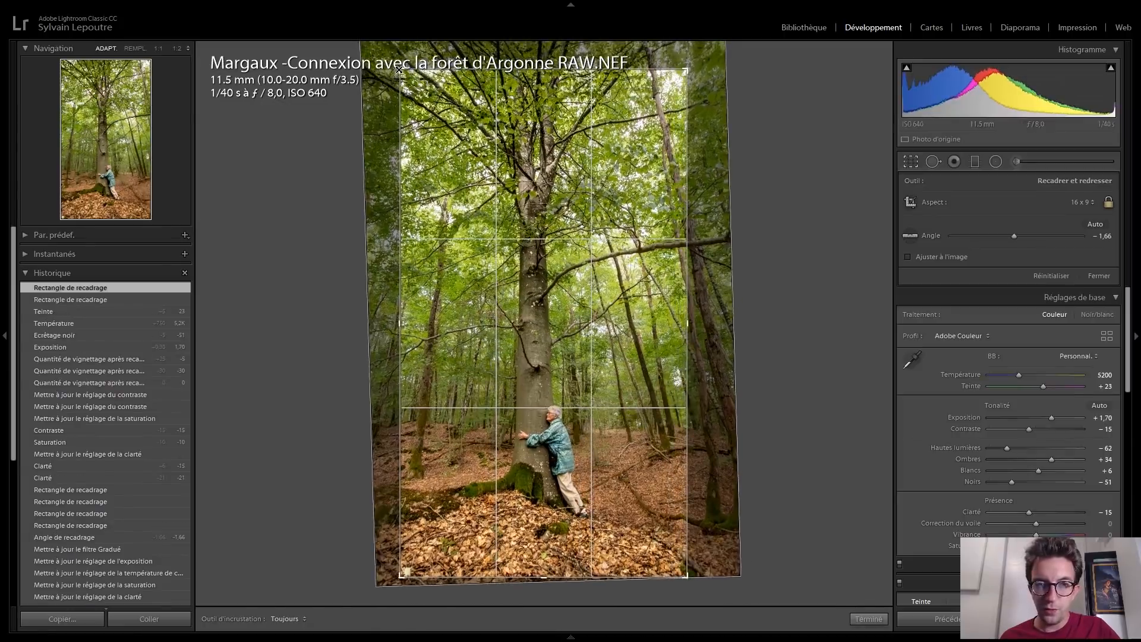
drag(392, 54, 386, 41)
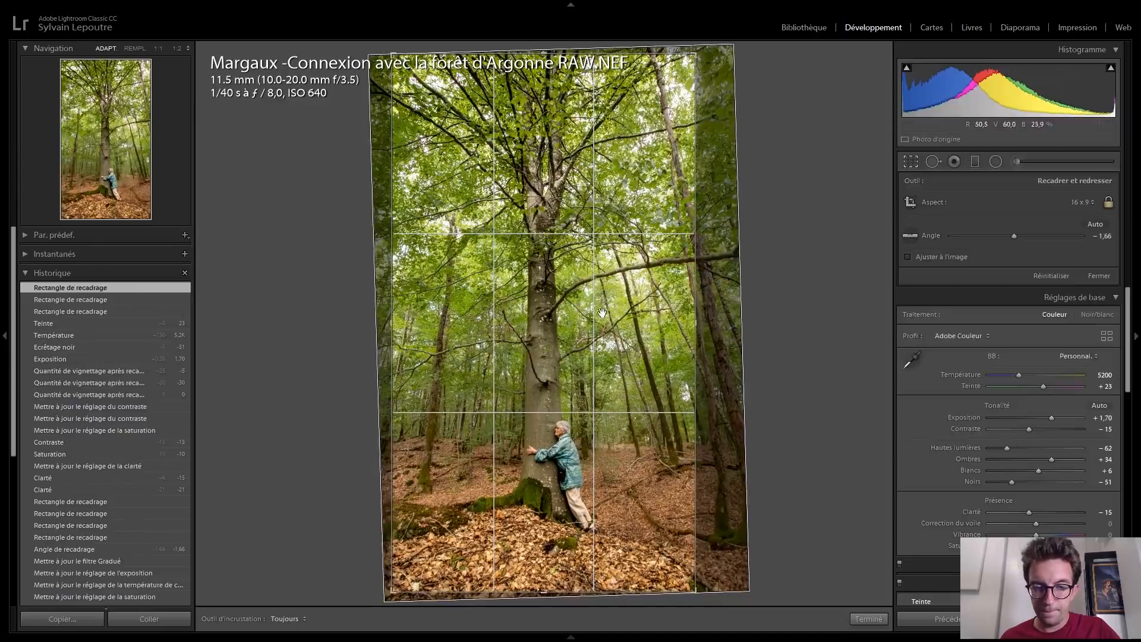
drag(594, 313, 599, 314)
key(Return)
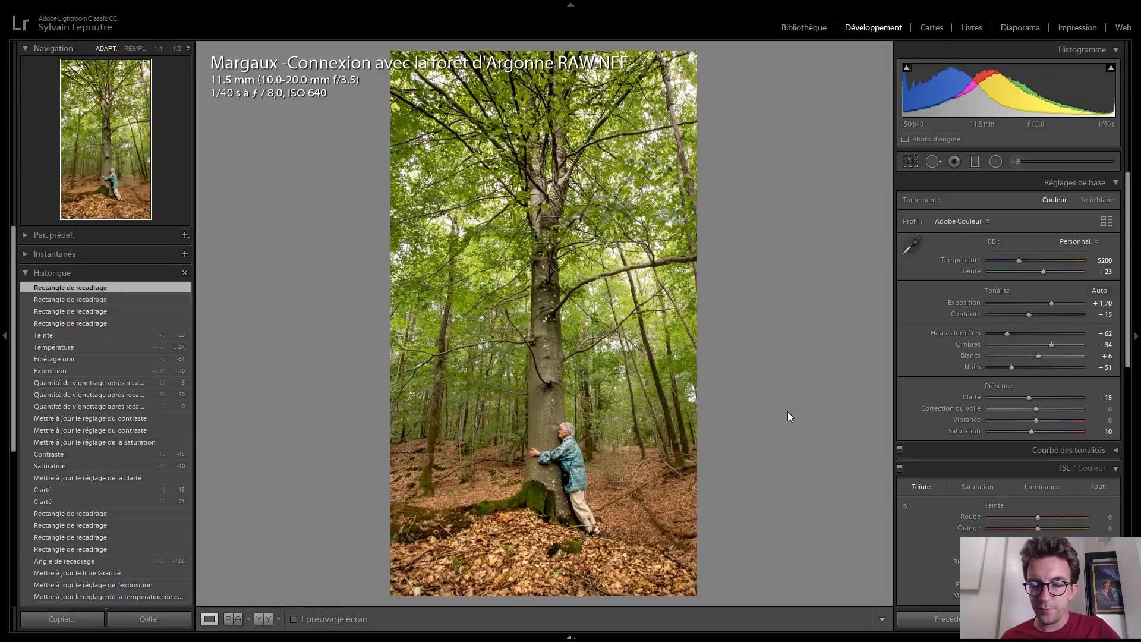
Step: Compare the recropped 16 x 9 RAW edit with the participant's JPG version, examining the framing, brightness and colours
key(Right)
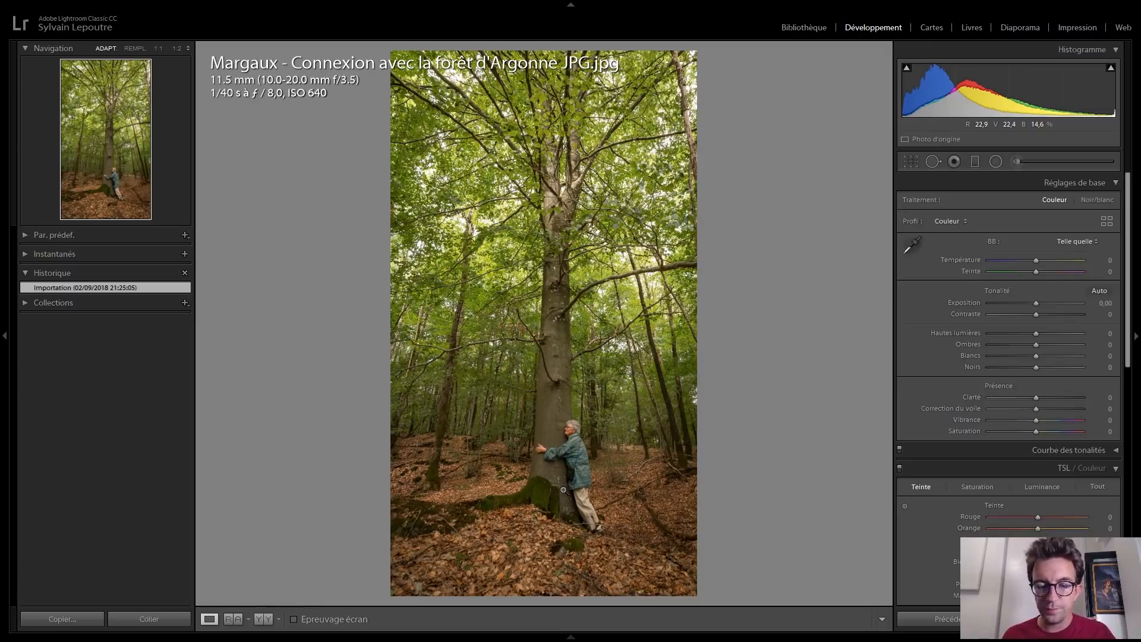
key(Right)
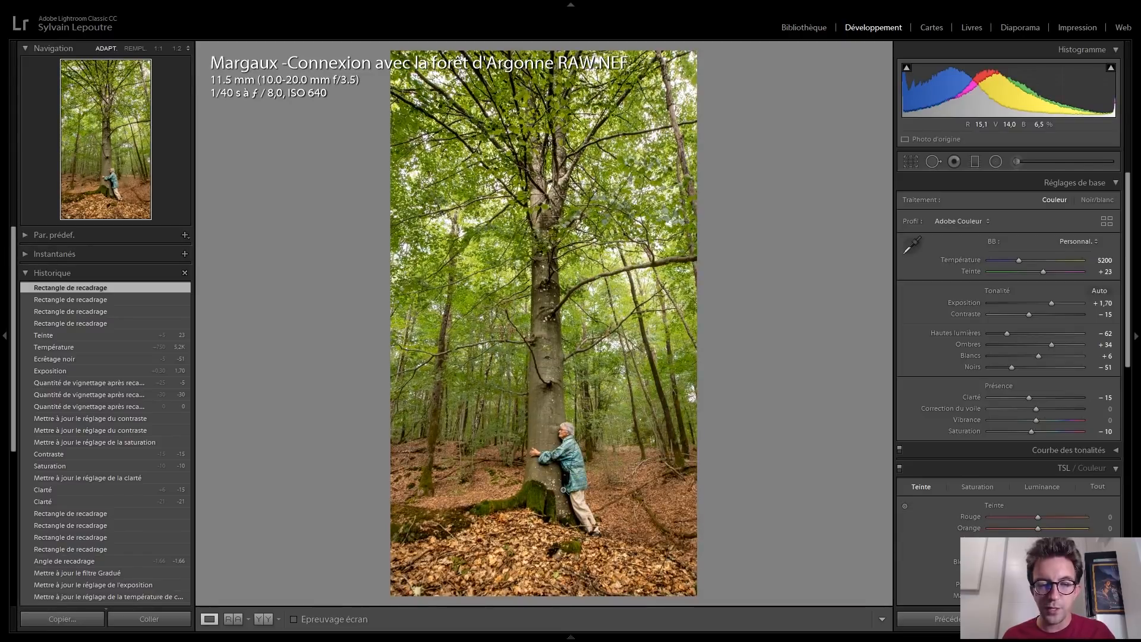
key(Left)
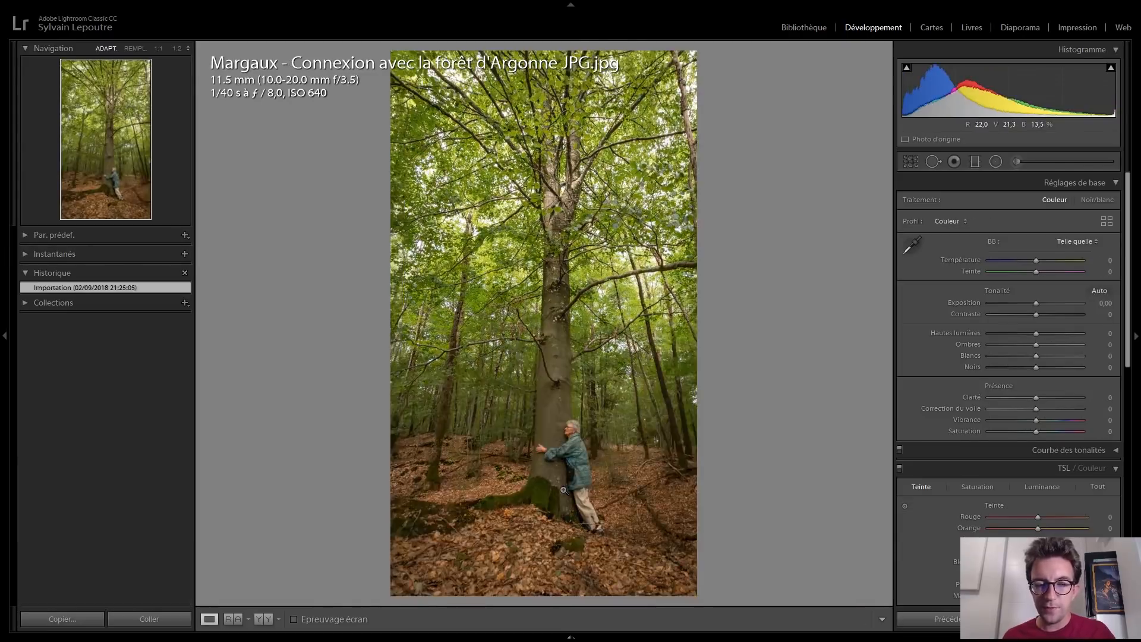
key(Right)
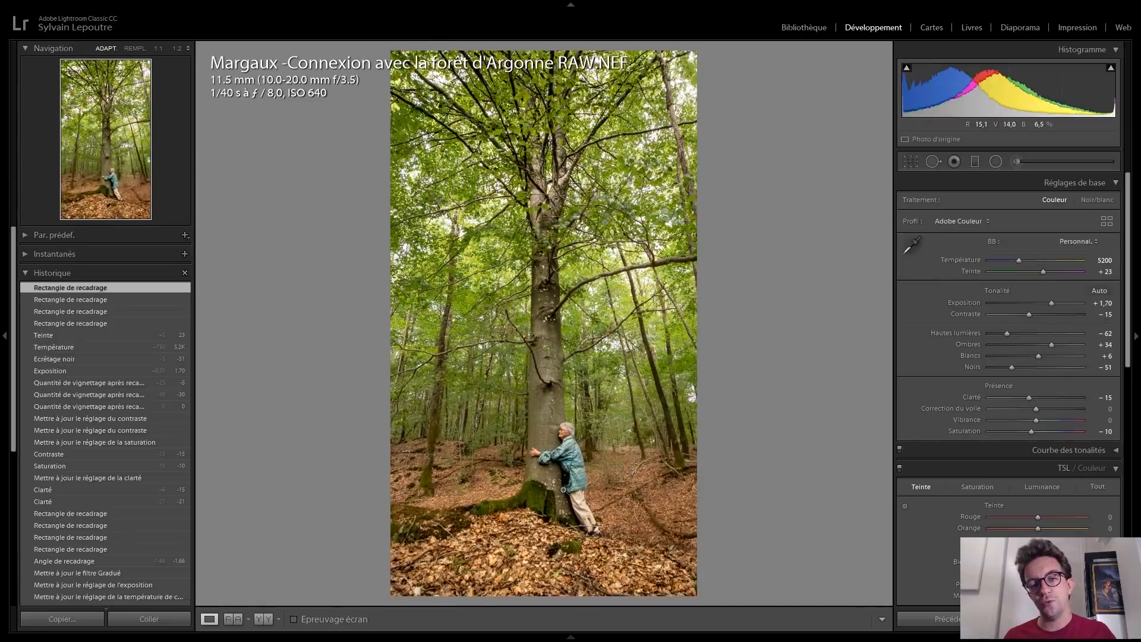
key(Left)
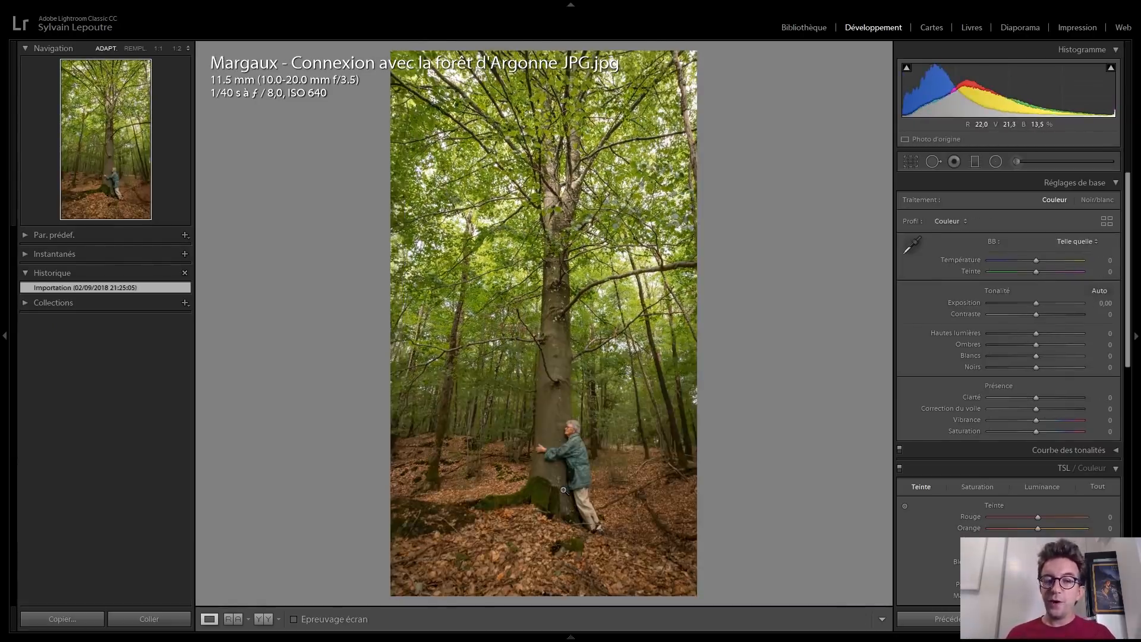